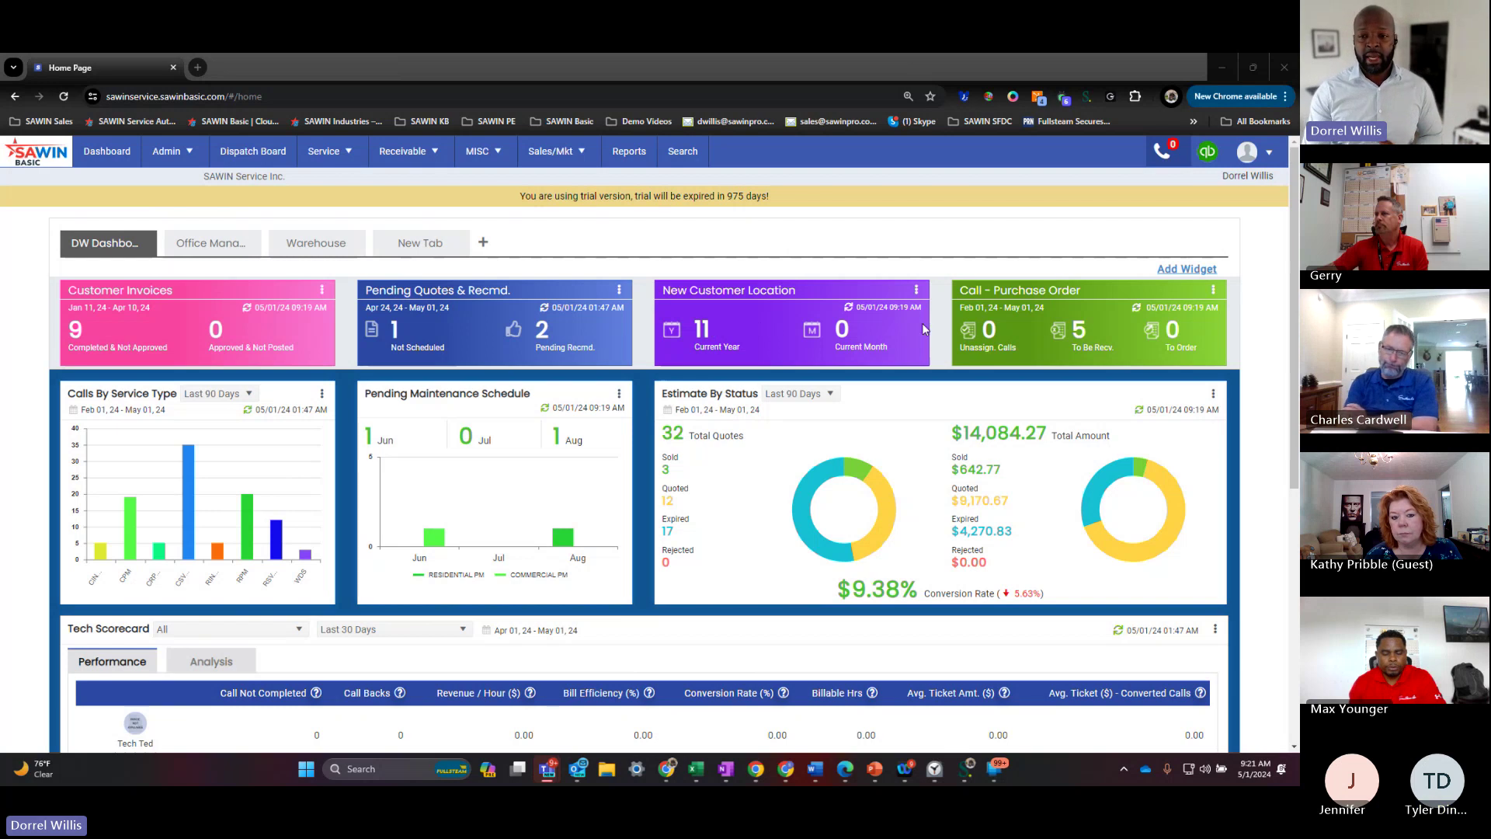
Open the details of the New Customer Location widget
{"action": "left_click", "coordinate": [917, 290]}
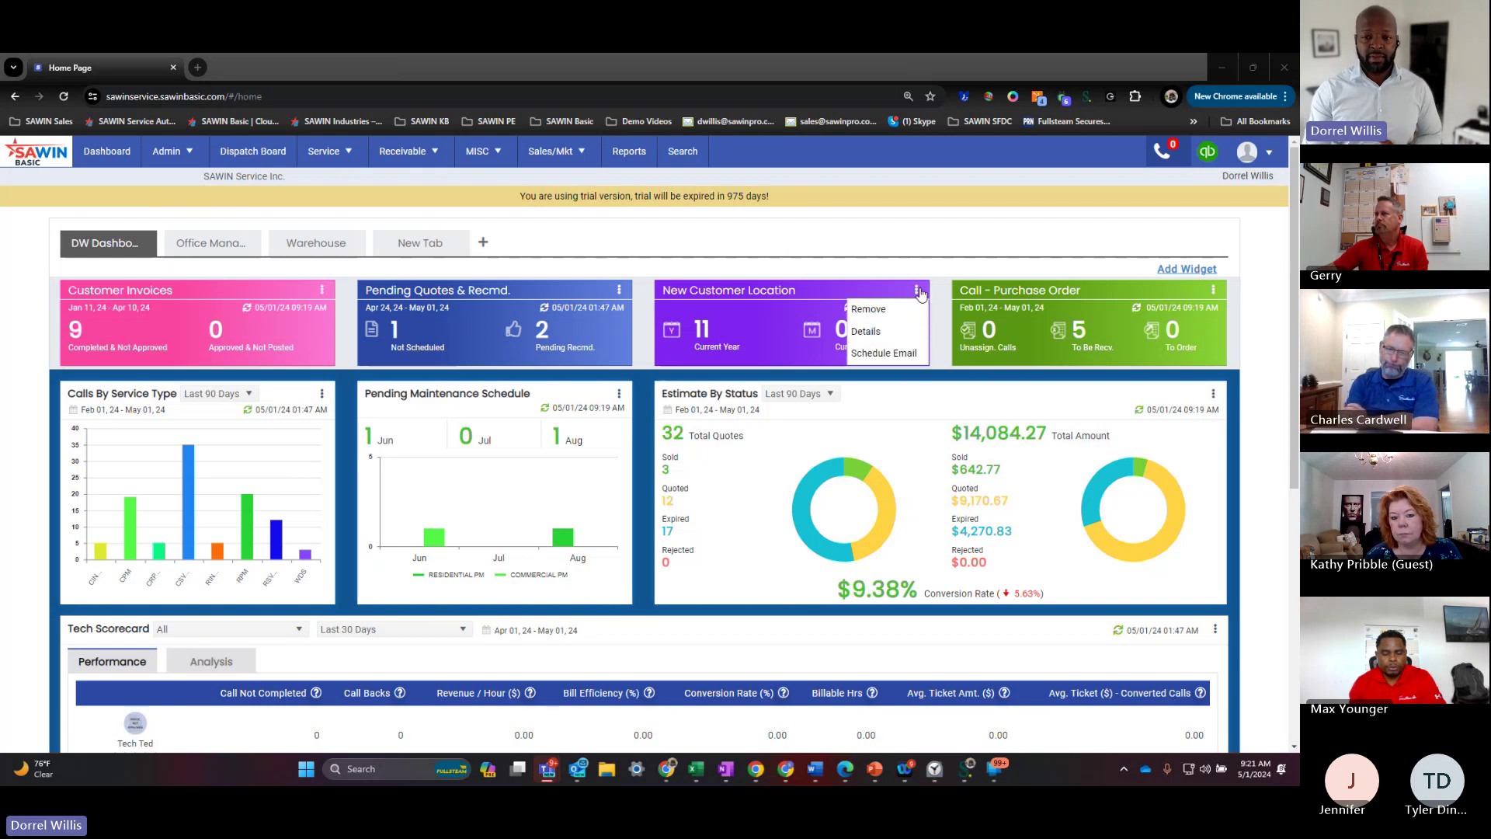
{"action": "left_click", "coordinate": [867, 332]}
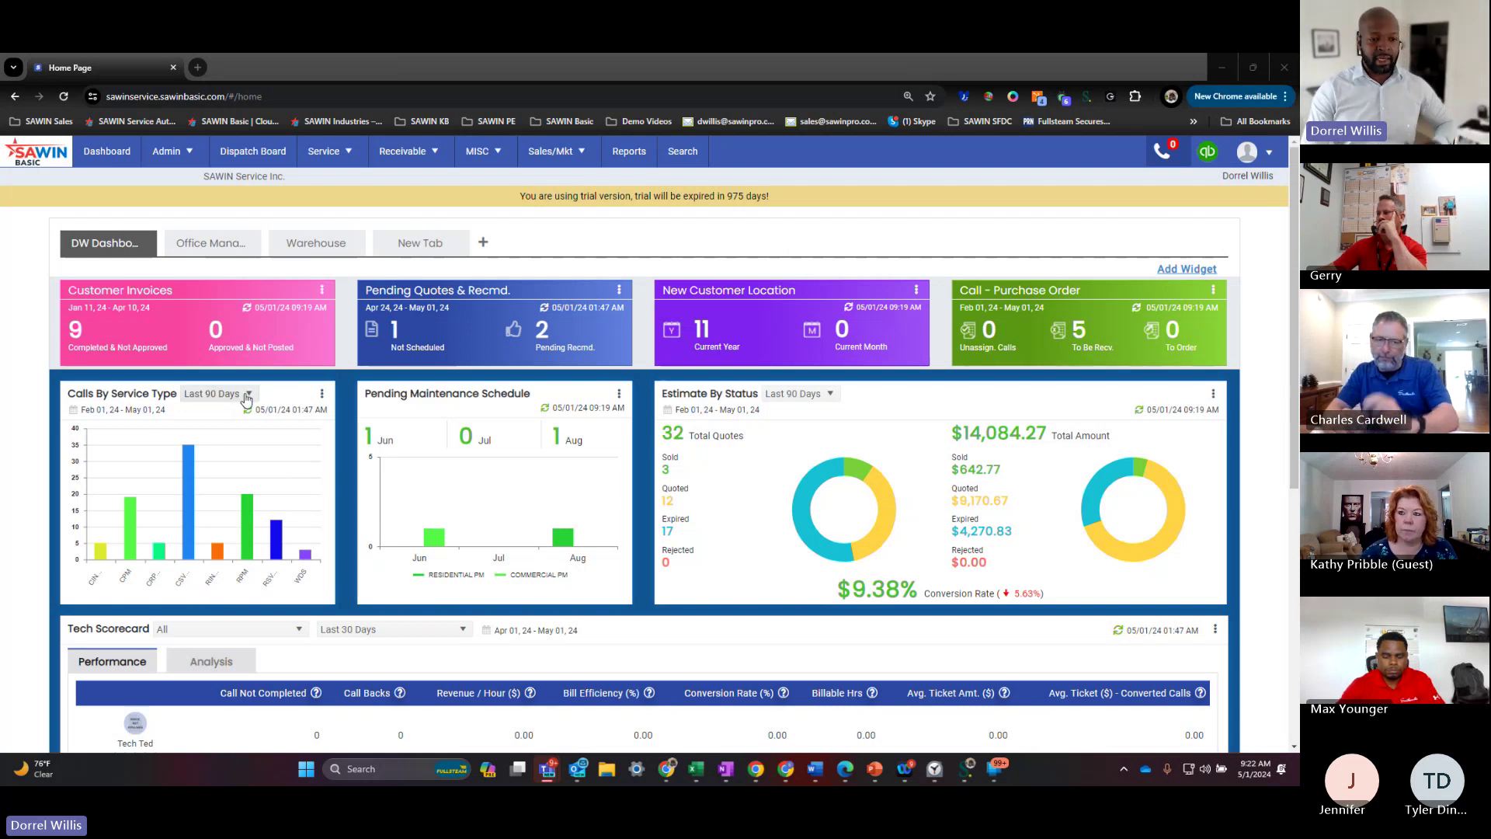
Check the date-range choices of the Calls By Service Type widget and open its details
{"action": "left_click", "coordinate": [216, 393]}
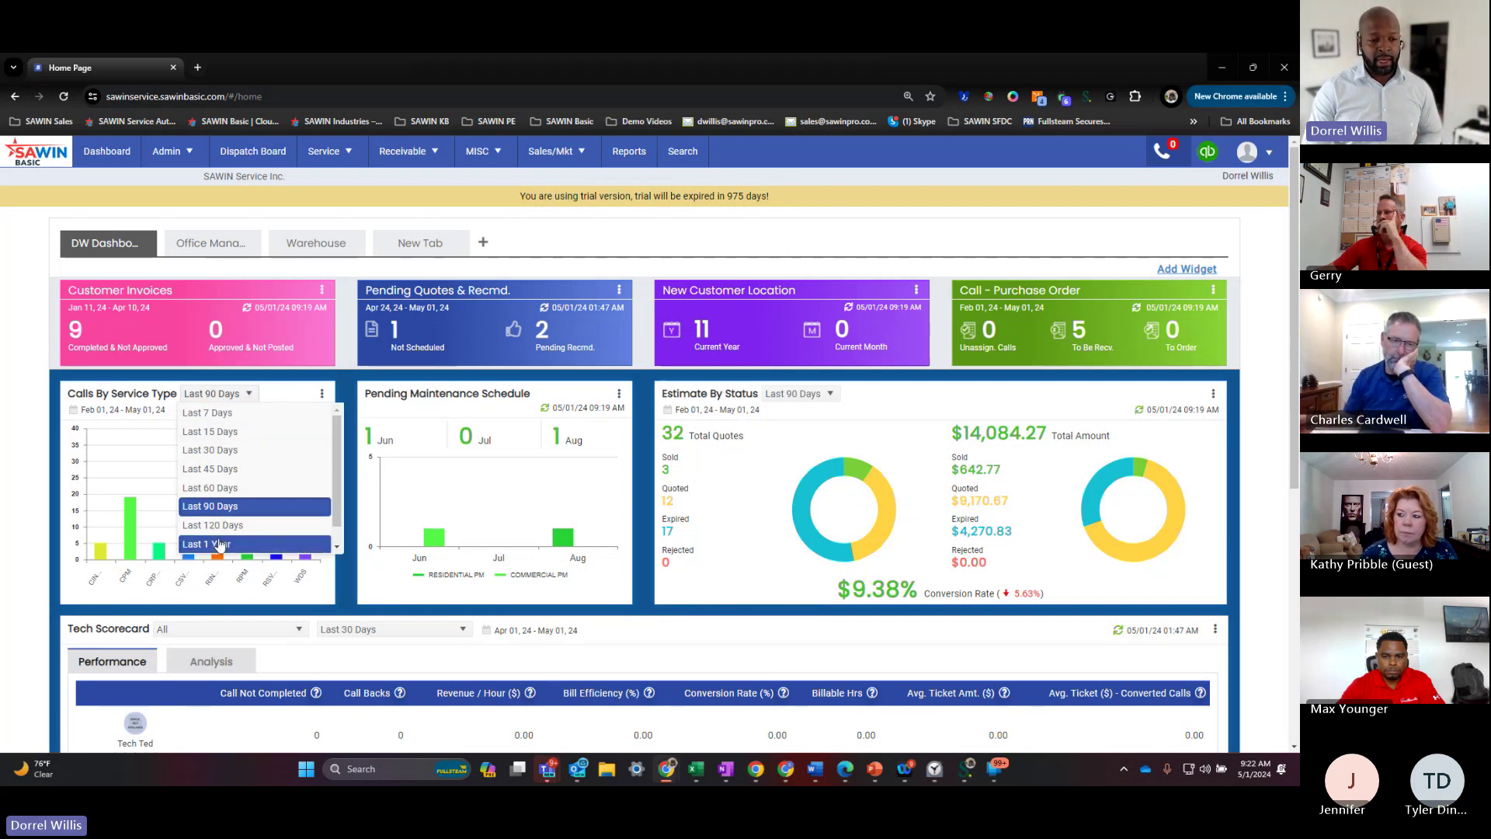
{"action": "scroll", "coordinate": [224, 442], "scroll_direction": "down", "scroll_amount": 1}
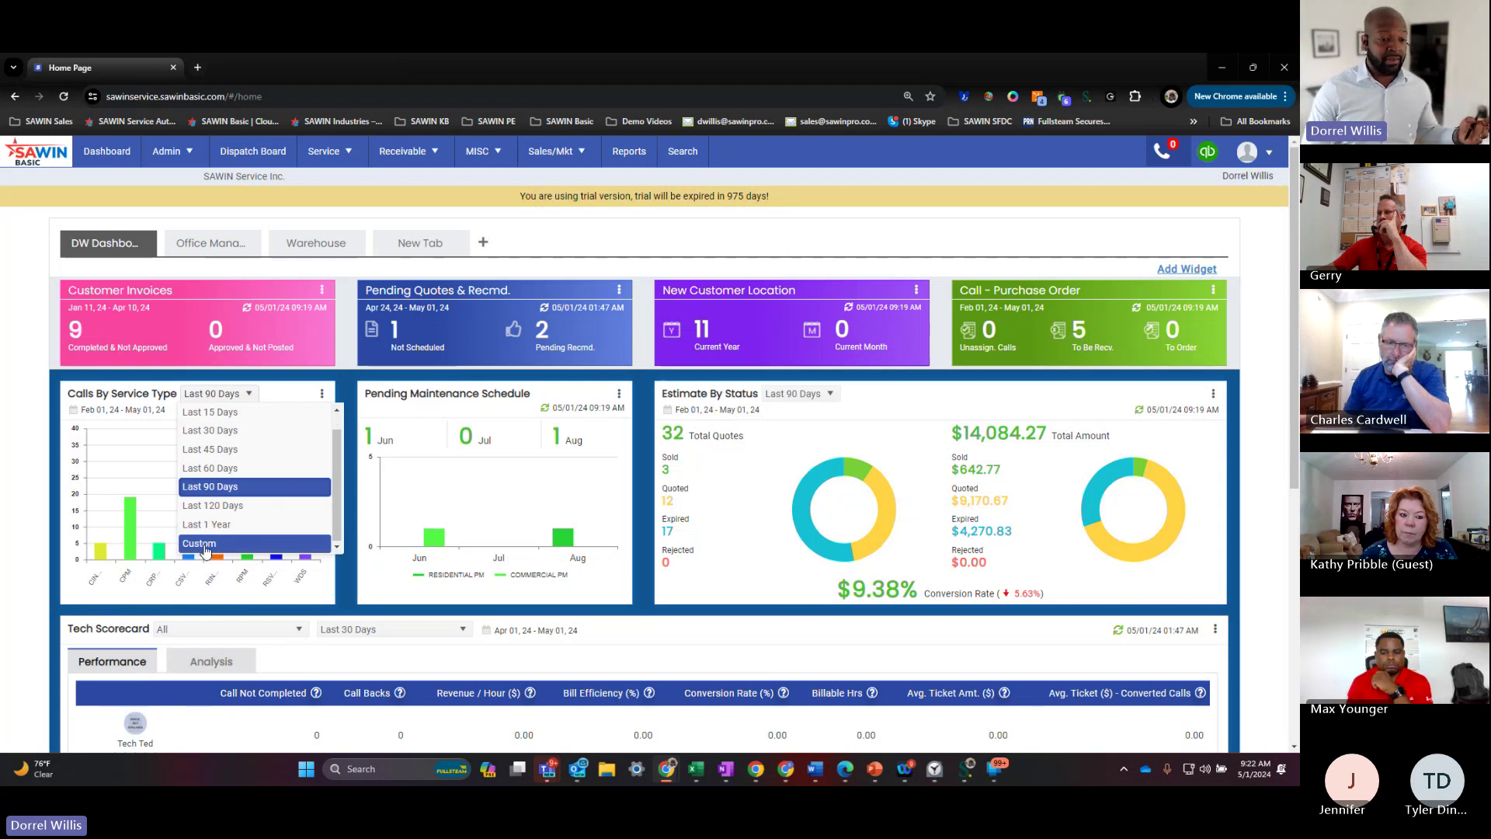
{"action": "left_click", "coordinate": [296, 396]}
{"action": "left_click", "coordinate": [321, 394]}
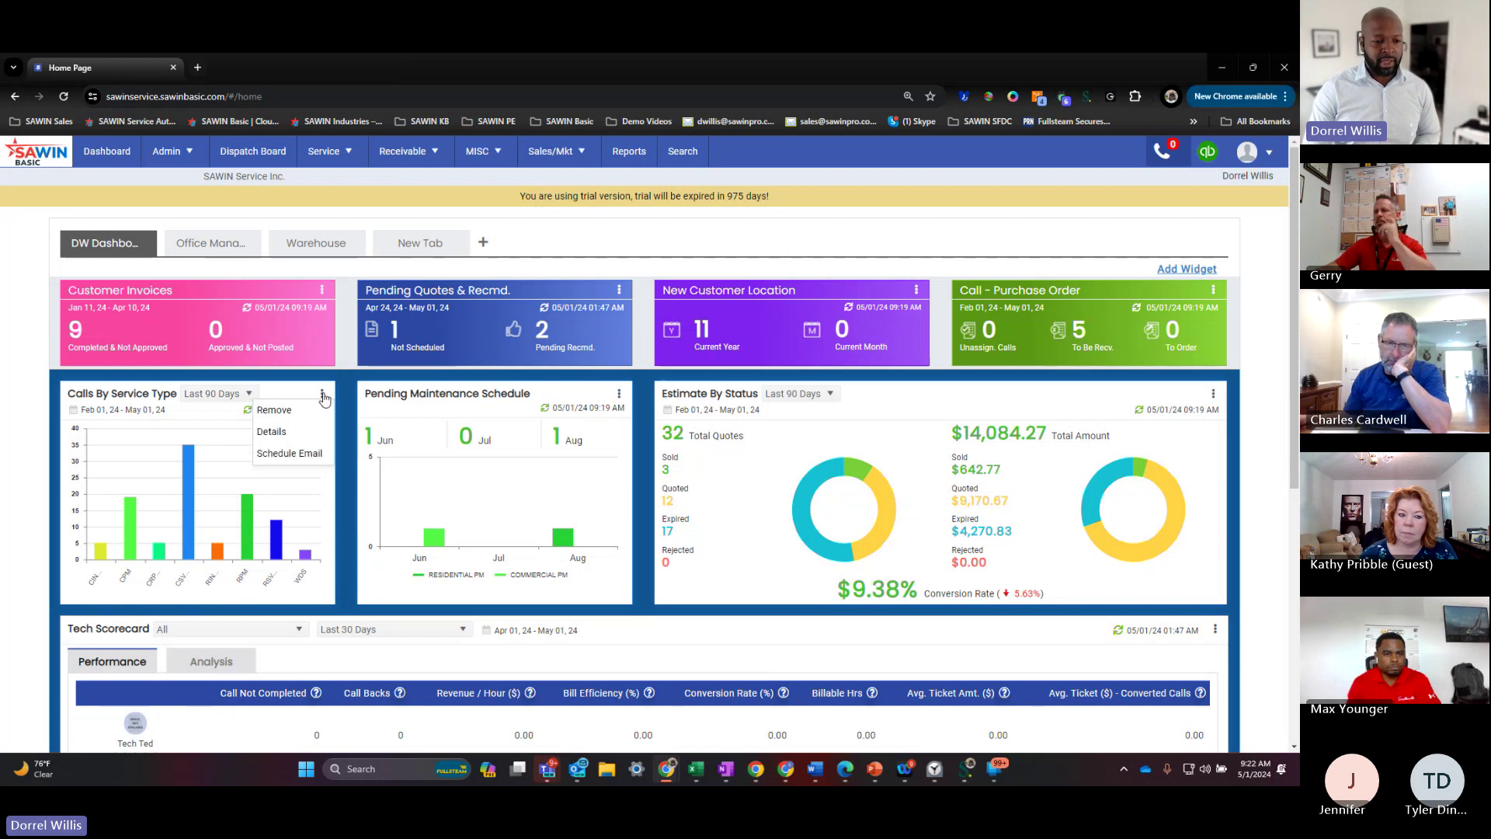
{"action": "left_click", "coordinate": [272, 431]}
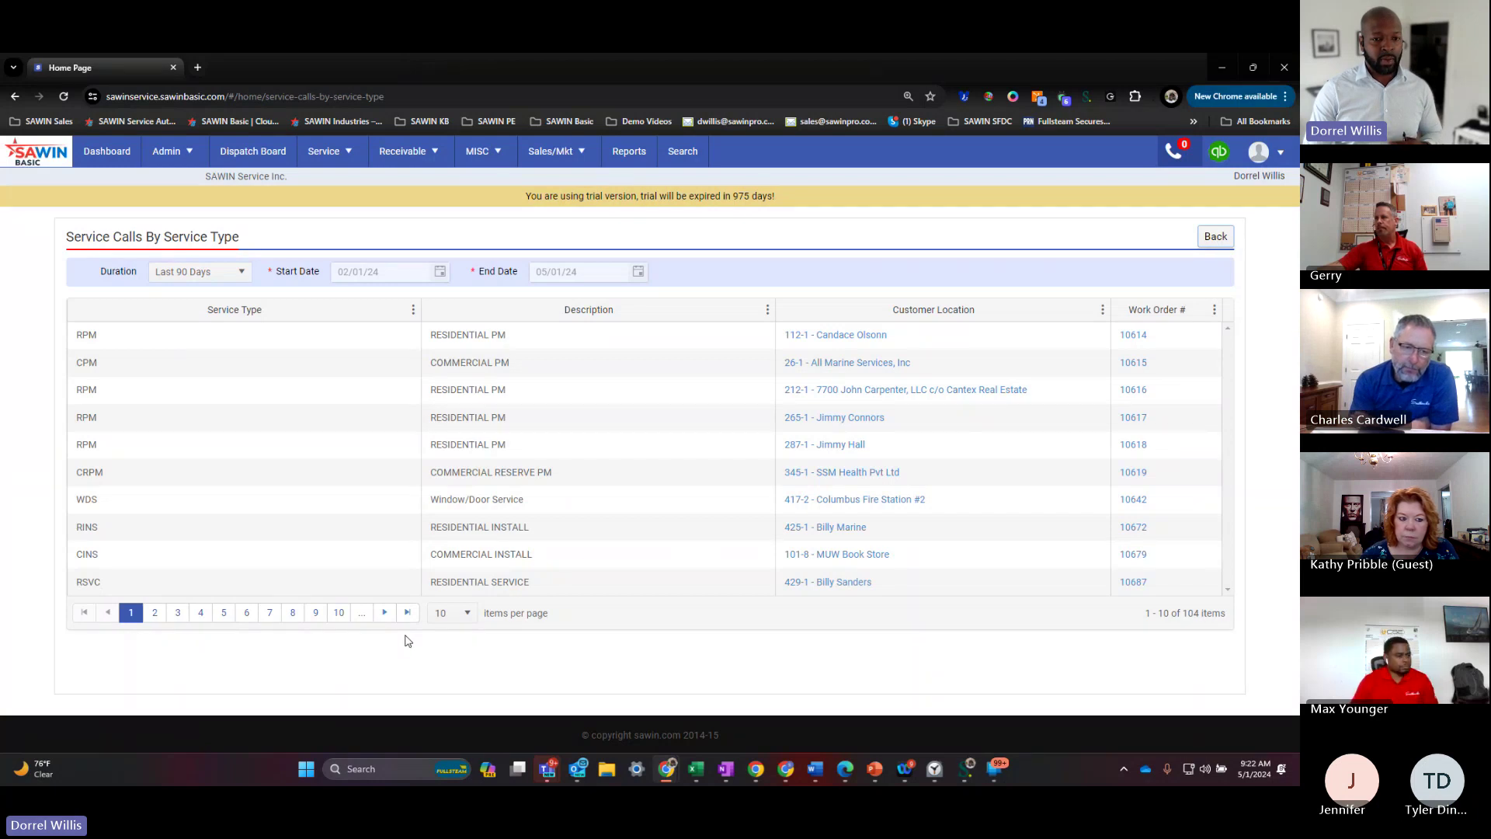
Check which columns can be shown in the service calls list, and return to the dashboard
{"action": "left_click", "coordinate": [413, 309]}
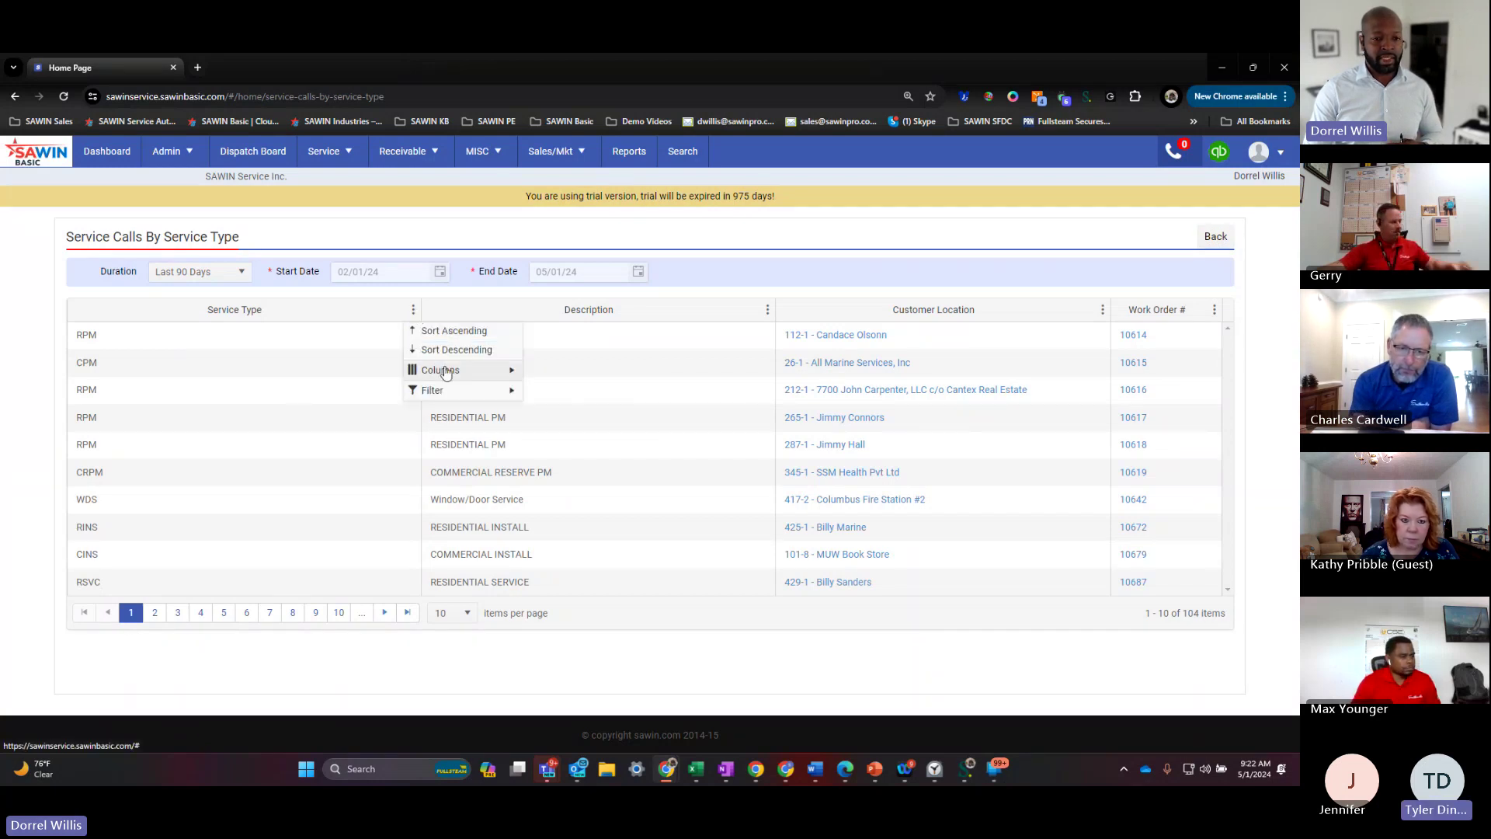
{"action": "mouse_move", "coordinate": [449, 374]}
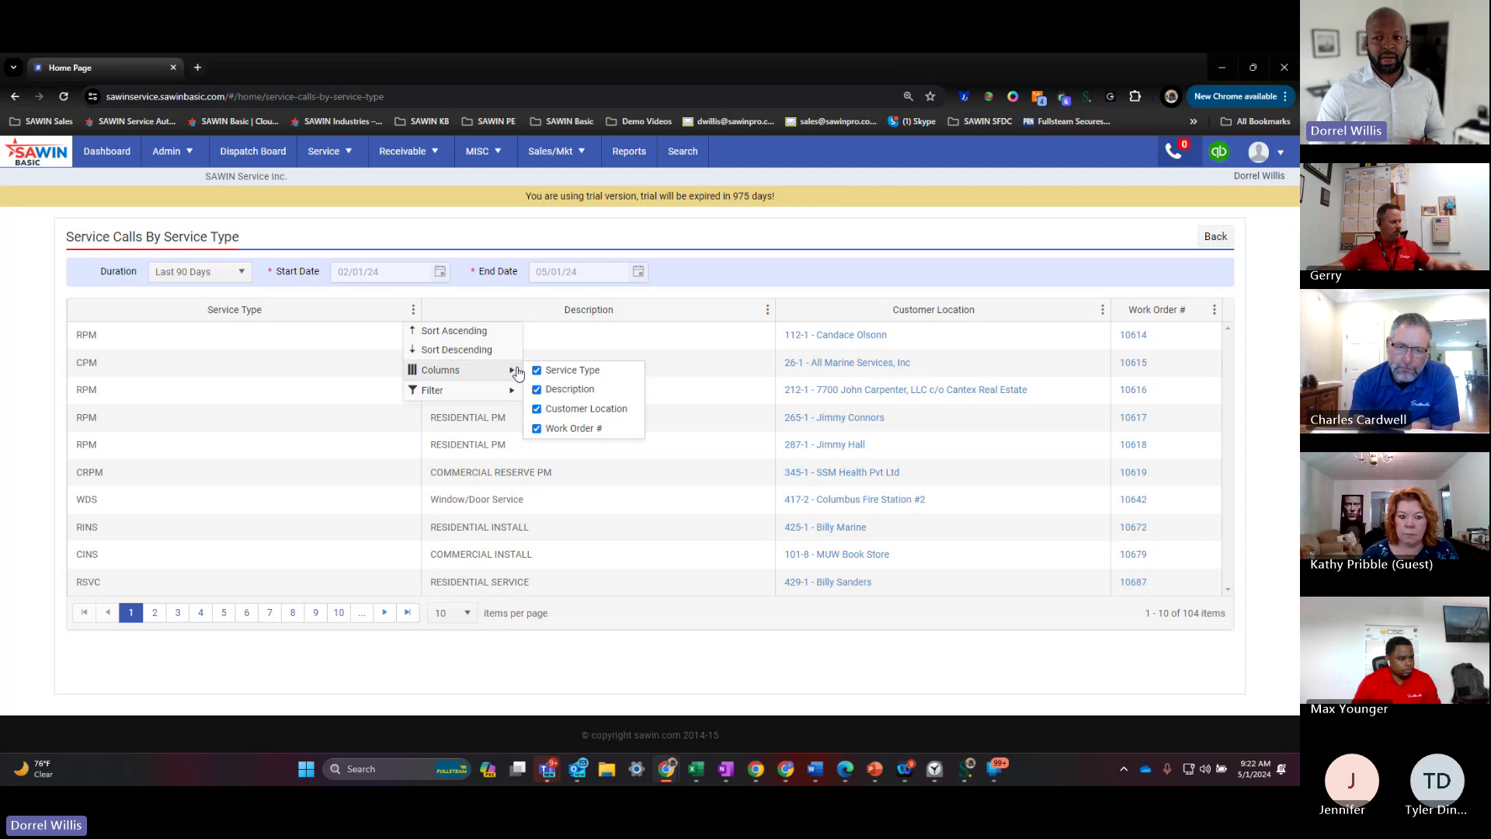
{"action": "left_click", "coordinate": [1216, 237]}
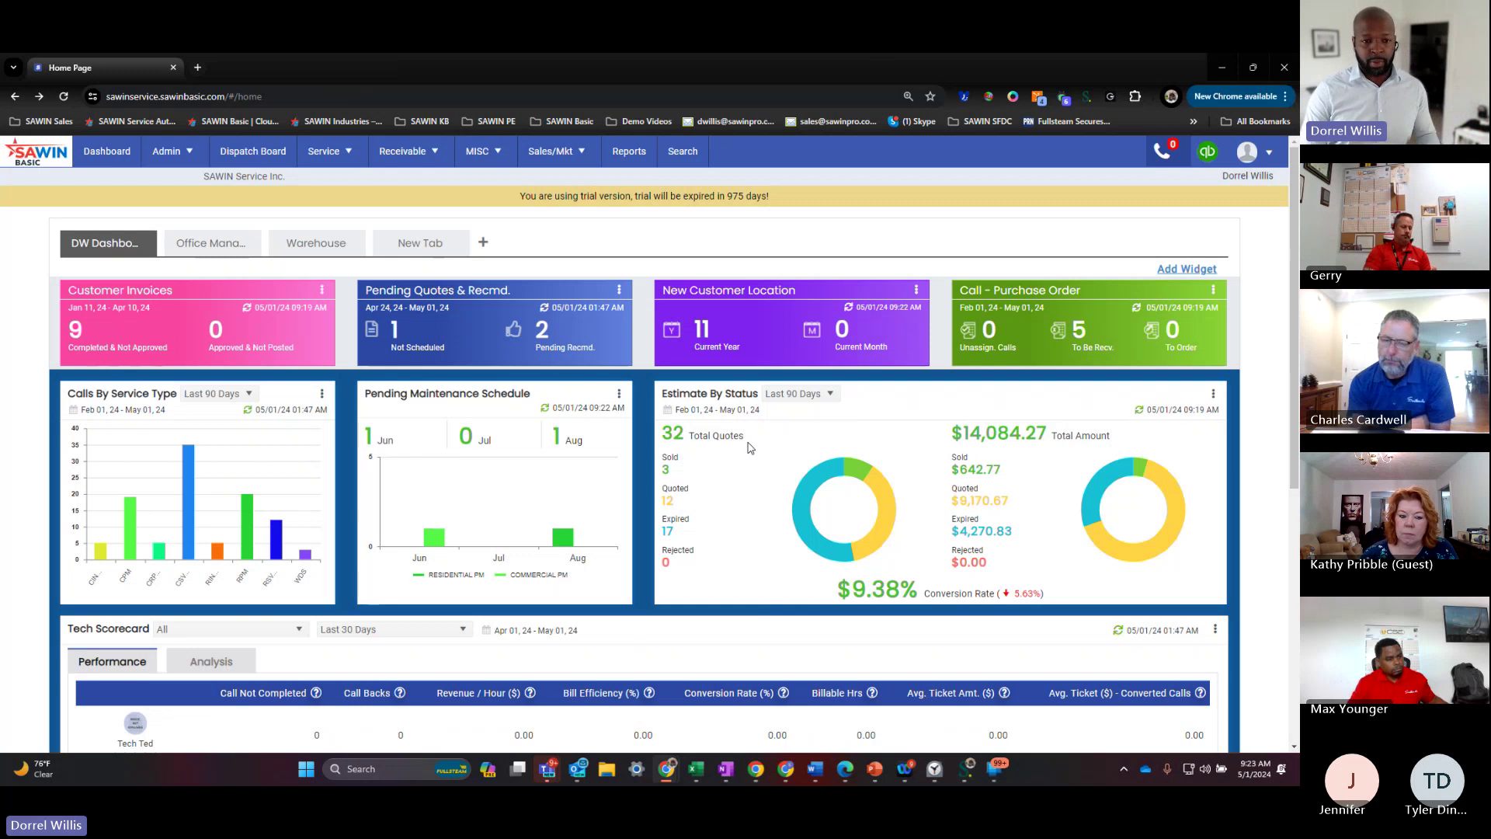
{"action": "left_click", "coordinate": [188, 153]}
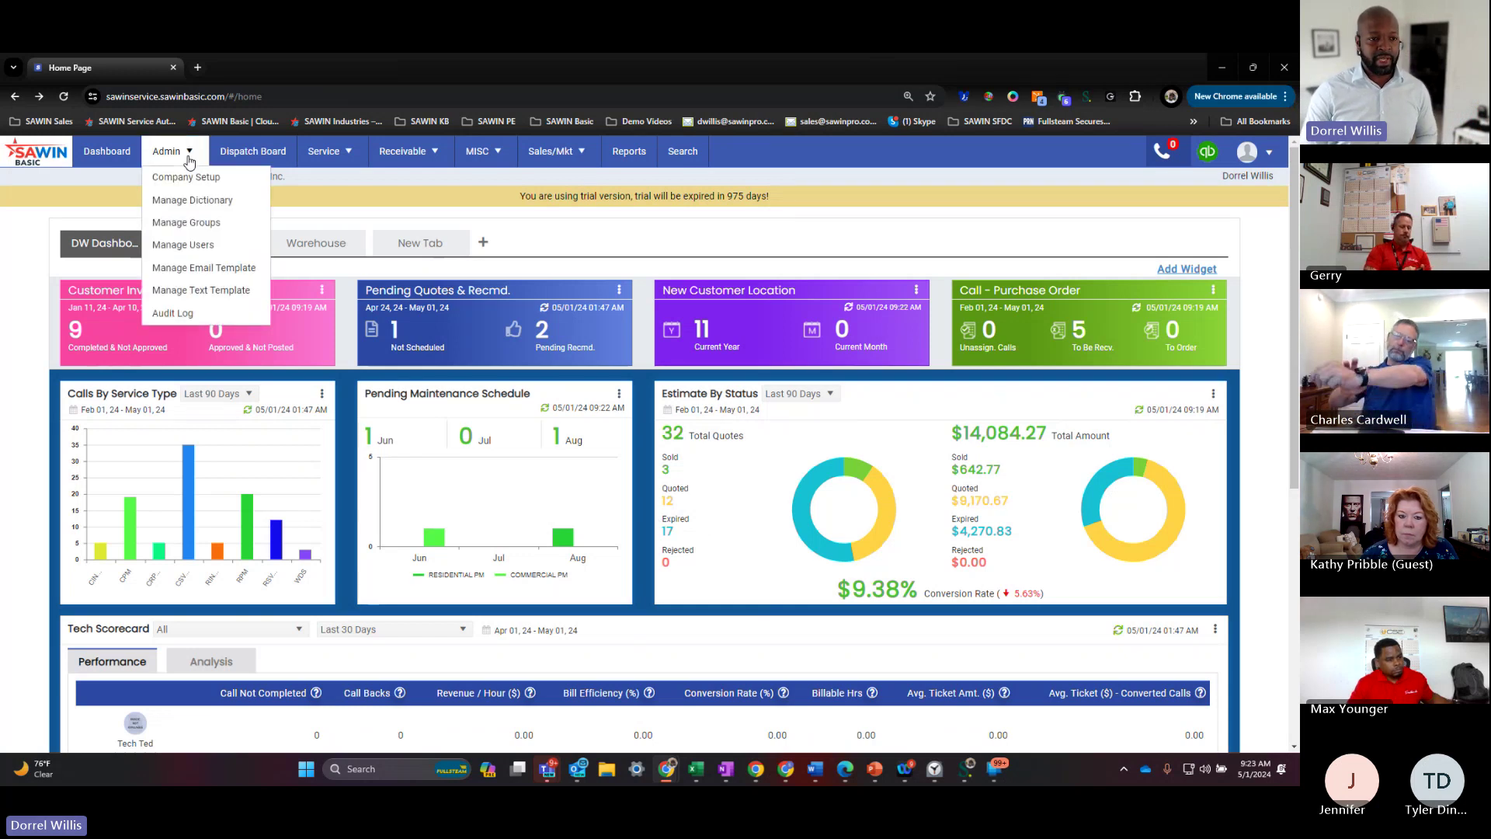
{"action": "left_click", "coordinate": [573, 415]}
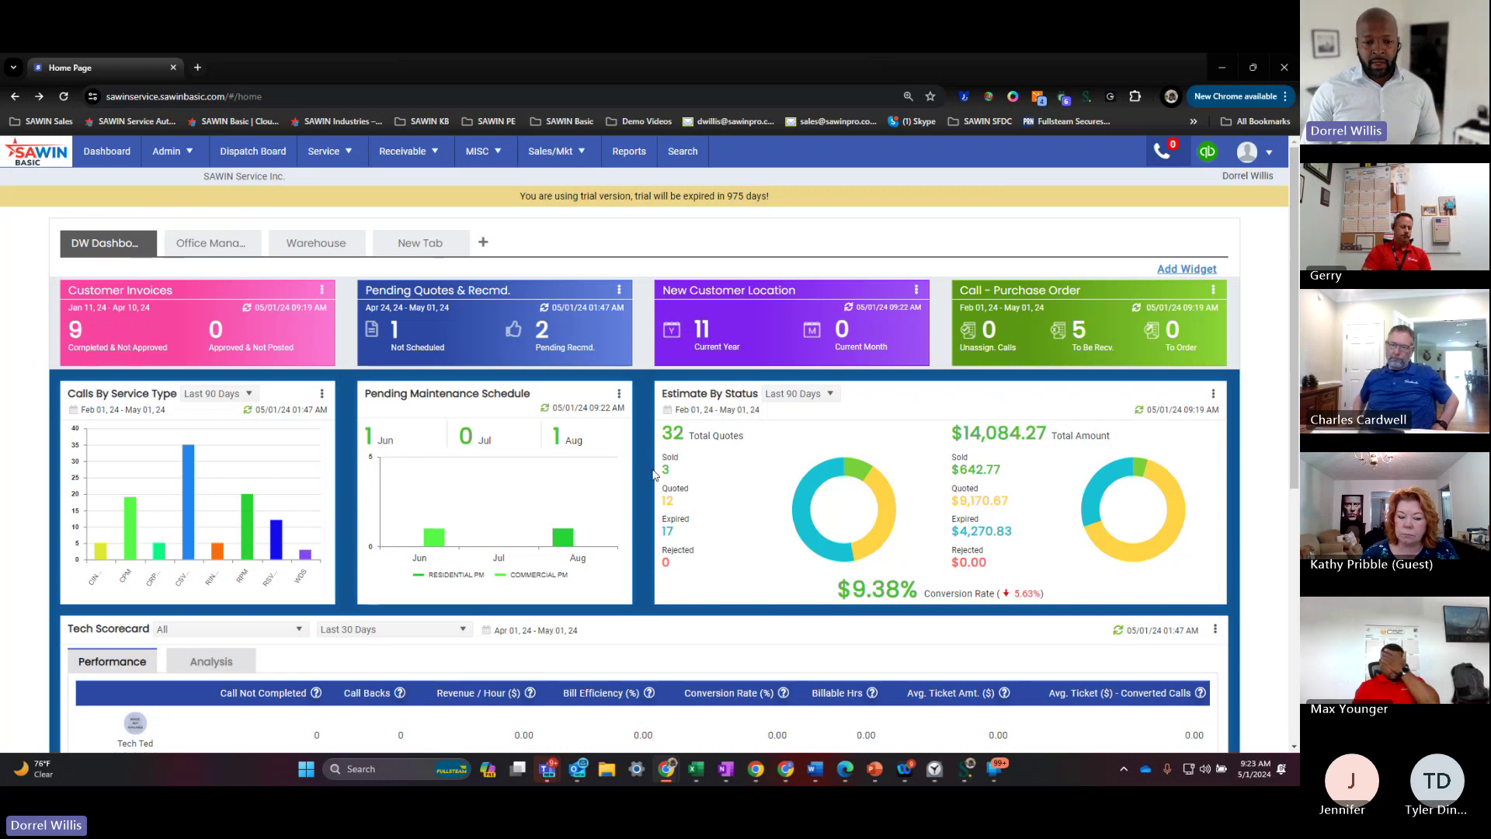
Check the filter choices of the Tech Scorecard widget, leaving it on All
{"action": "scroll", "coordinate": [655, 474], "scroll_direction": "down", "scroll_amount": 2}
{"action": "scroll", "coordinate": [655, 474], "scroll_direction": "down", "scroll_amount": 2}
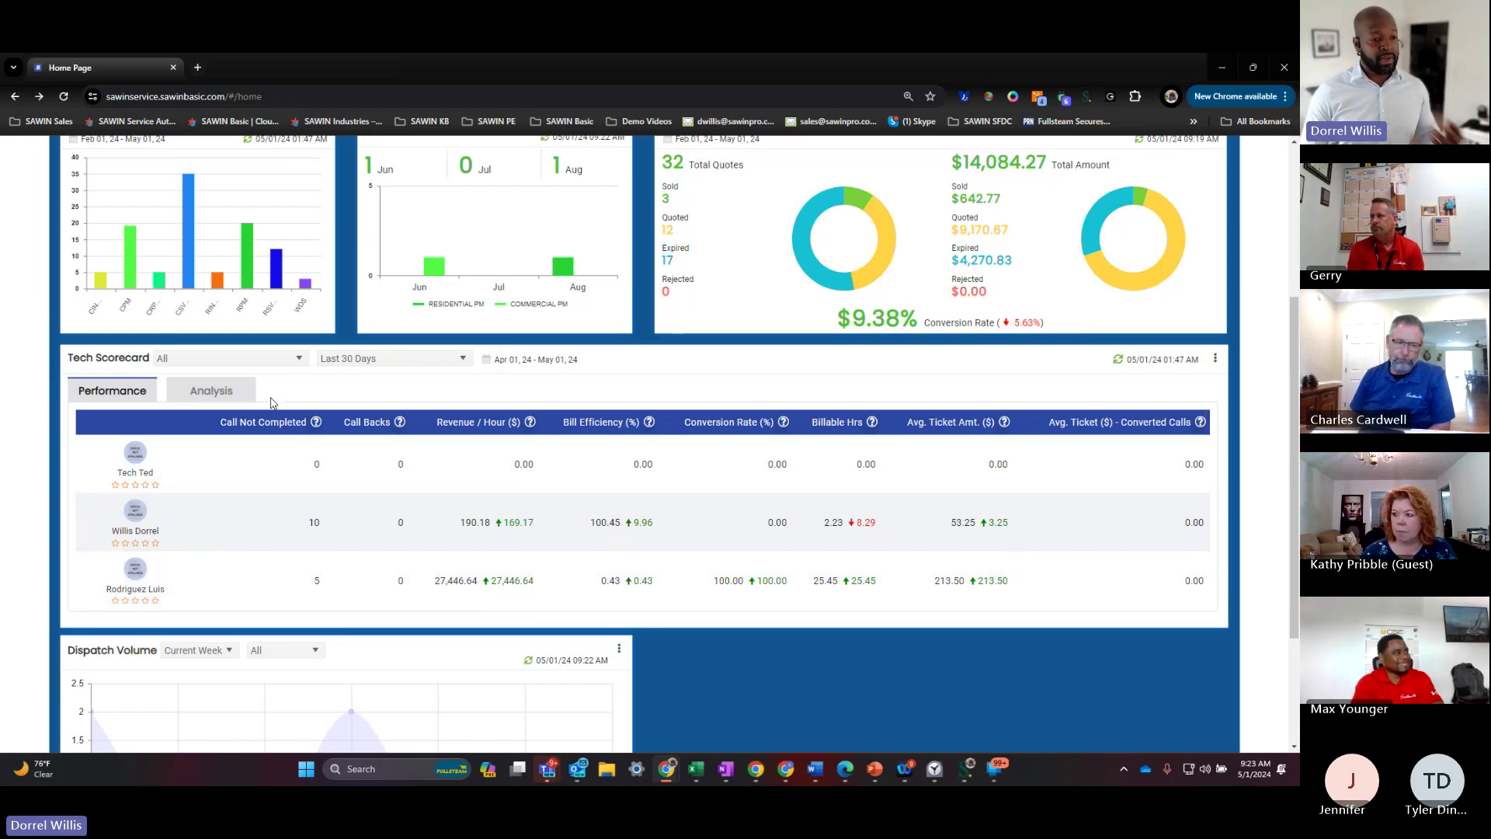
{"action": "left_click", "coordinate": [195, 360]}
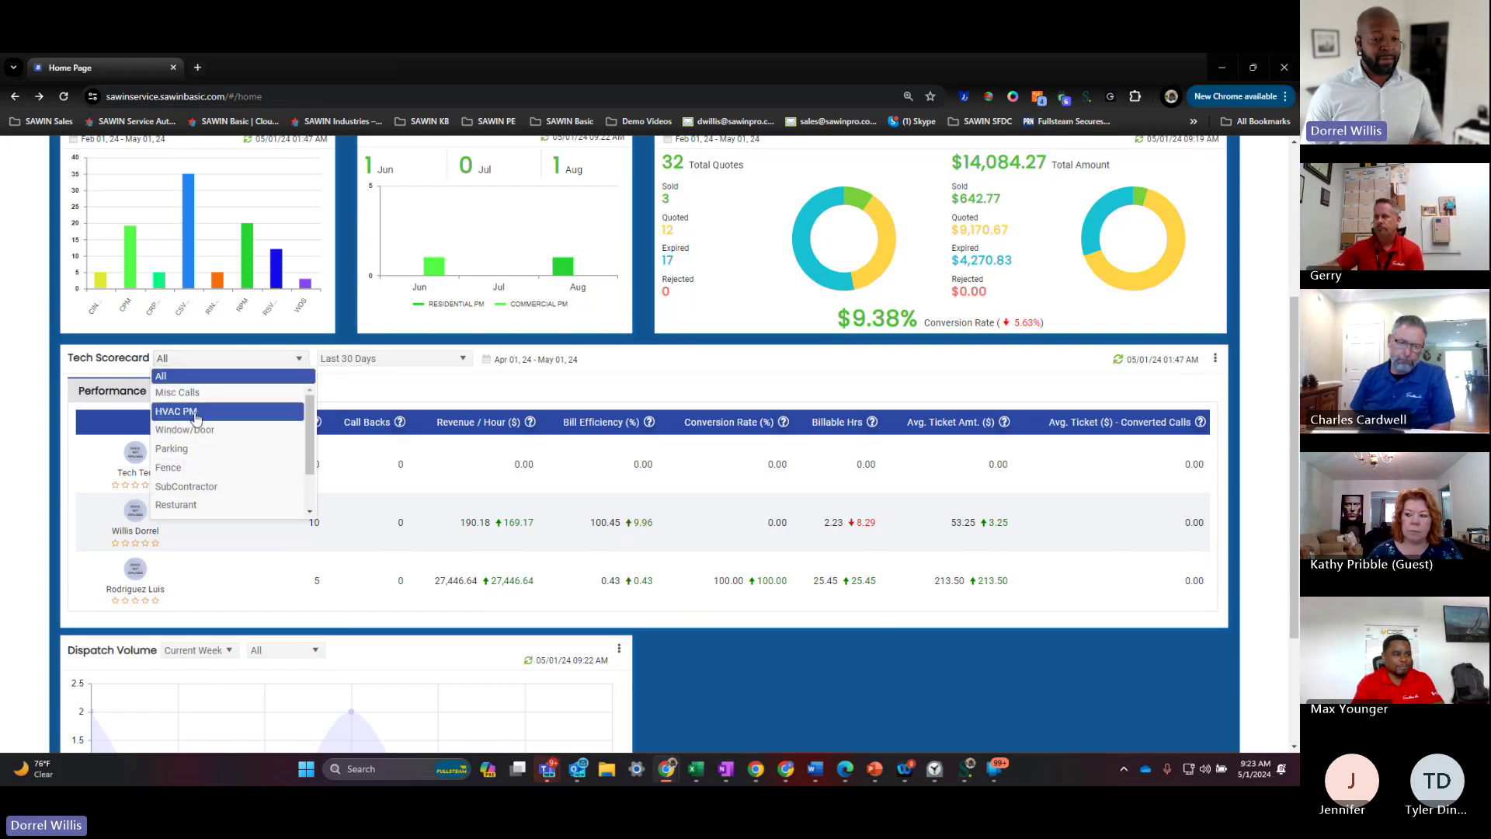
{"action": "left_click", "coordinate": [217, 396]}
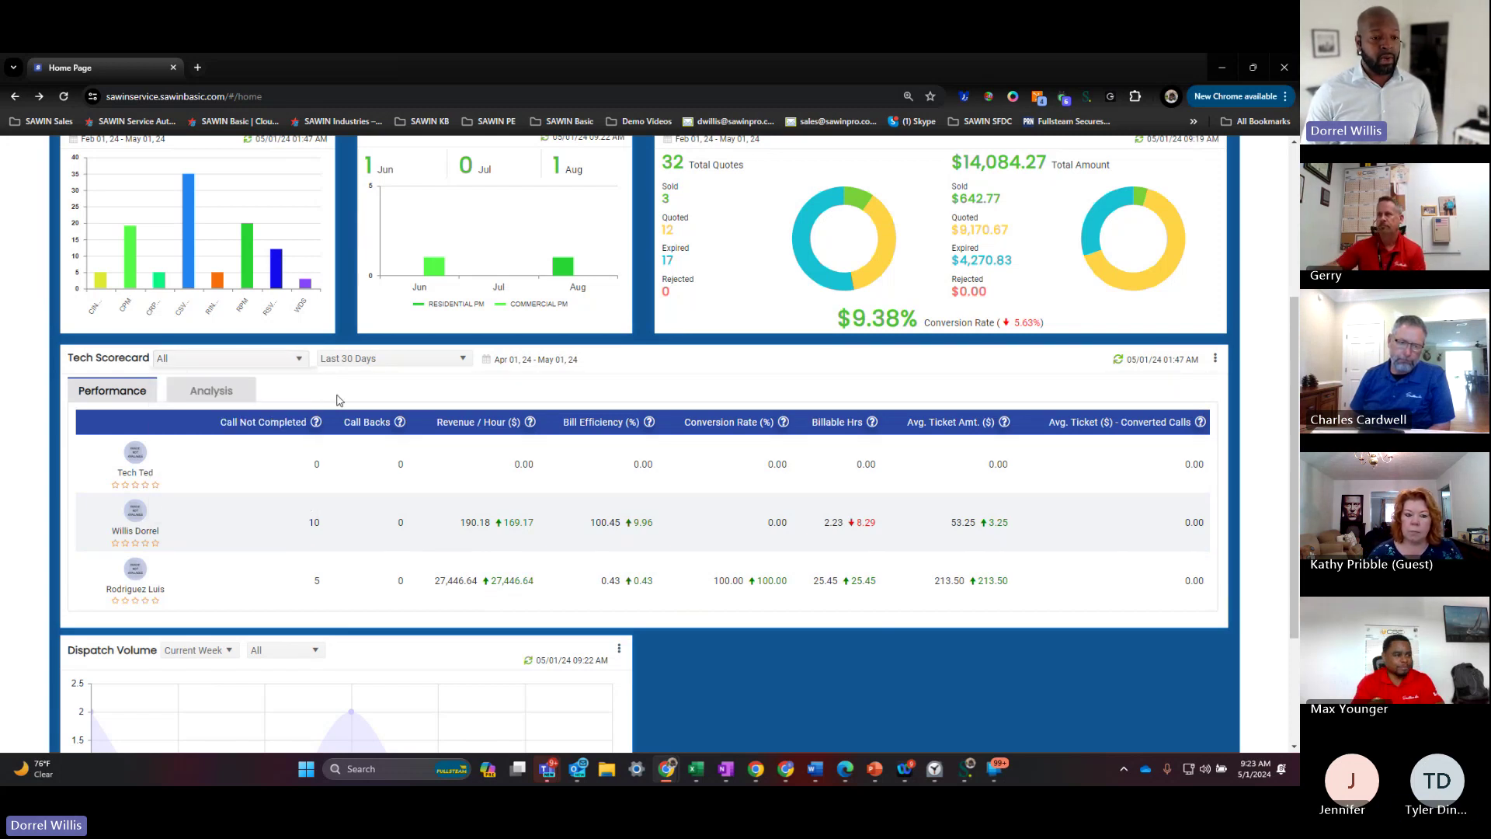
Show the Tech Scorecard's Analysis view, collapse the first two technicians' entries and look through the technician list
{"action": "left_click", "coordinate": [230, 396]}
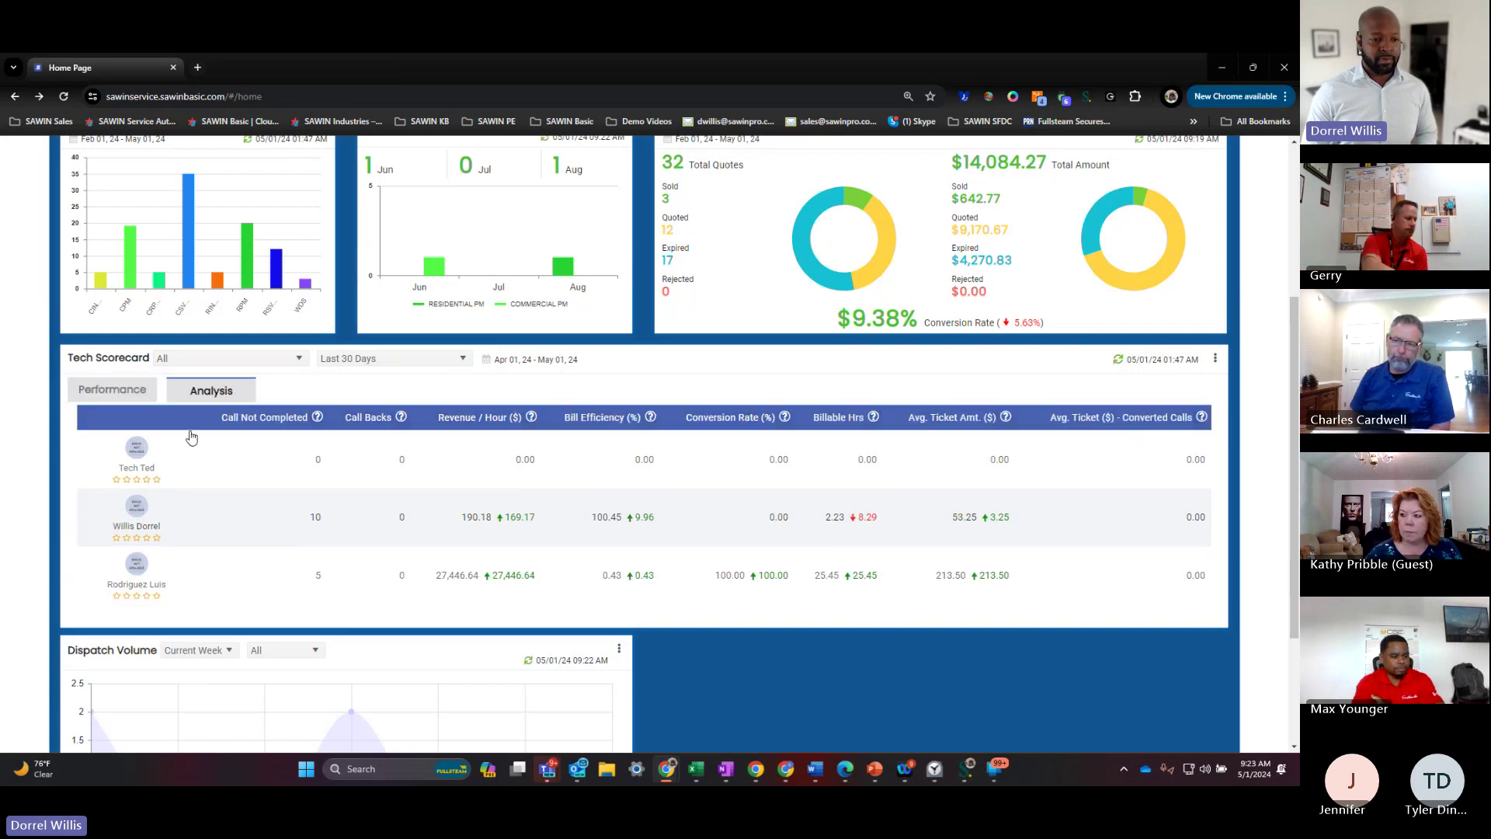
{"action": "left_click", "coordinate": [201, 398]}
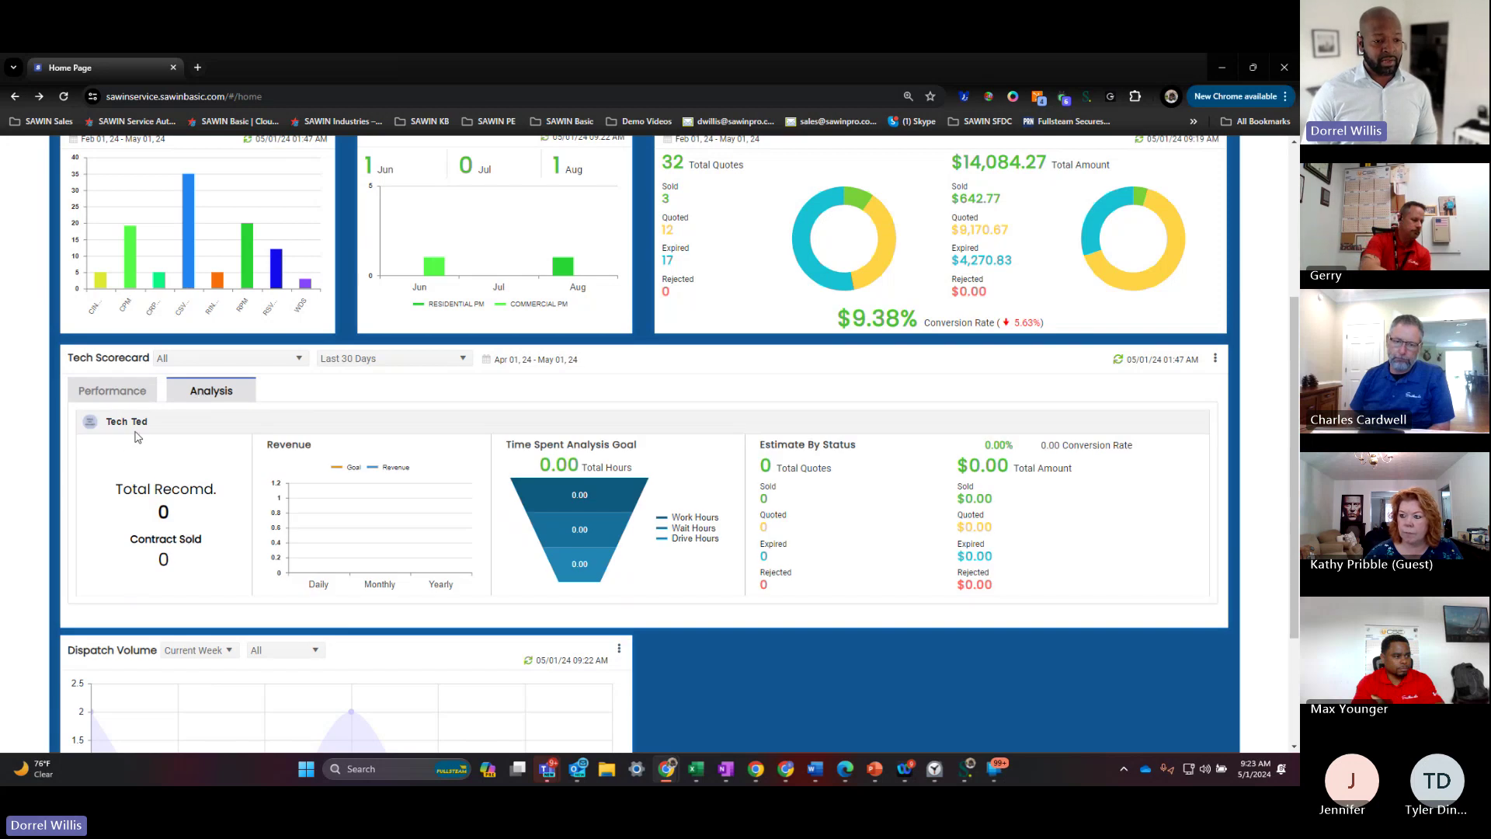
{"action": "left_click", "coordinate": [87, 422]}
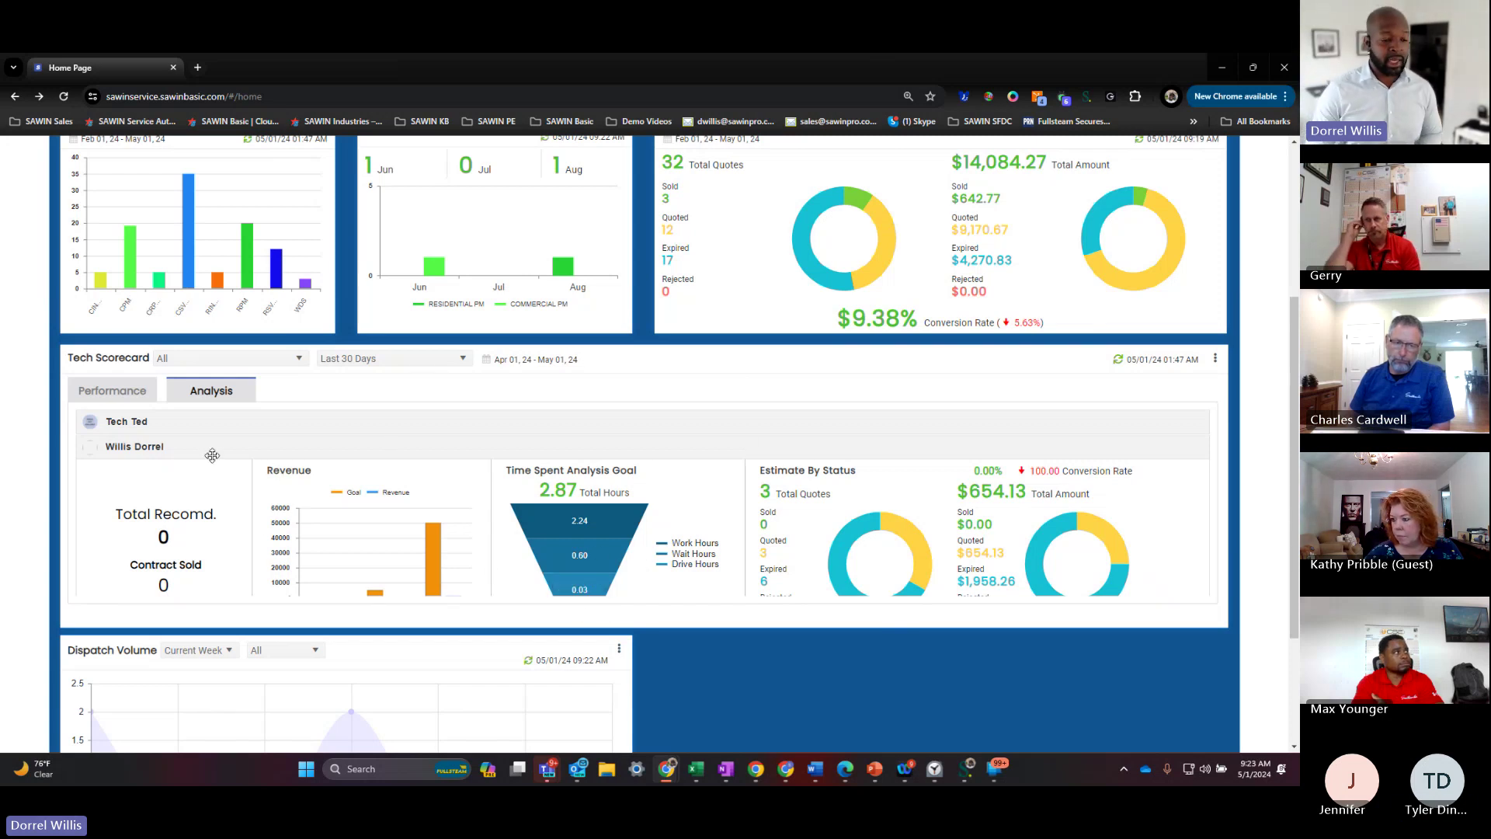
{"action": "left_click", "coordinate": [126, 448]}
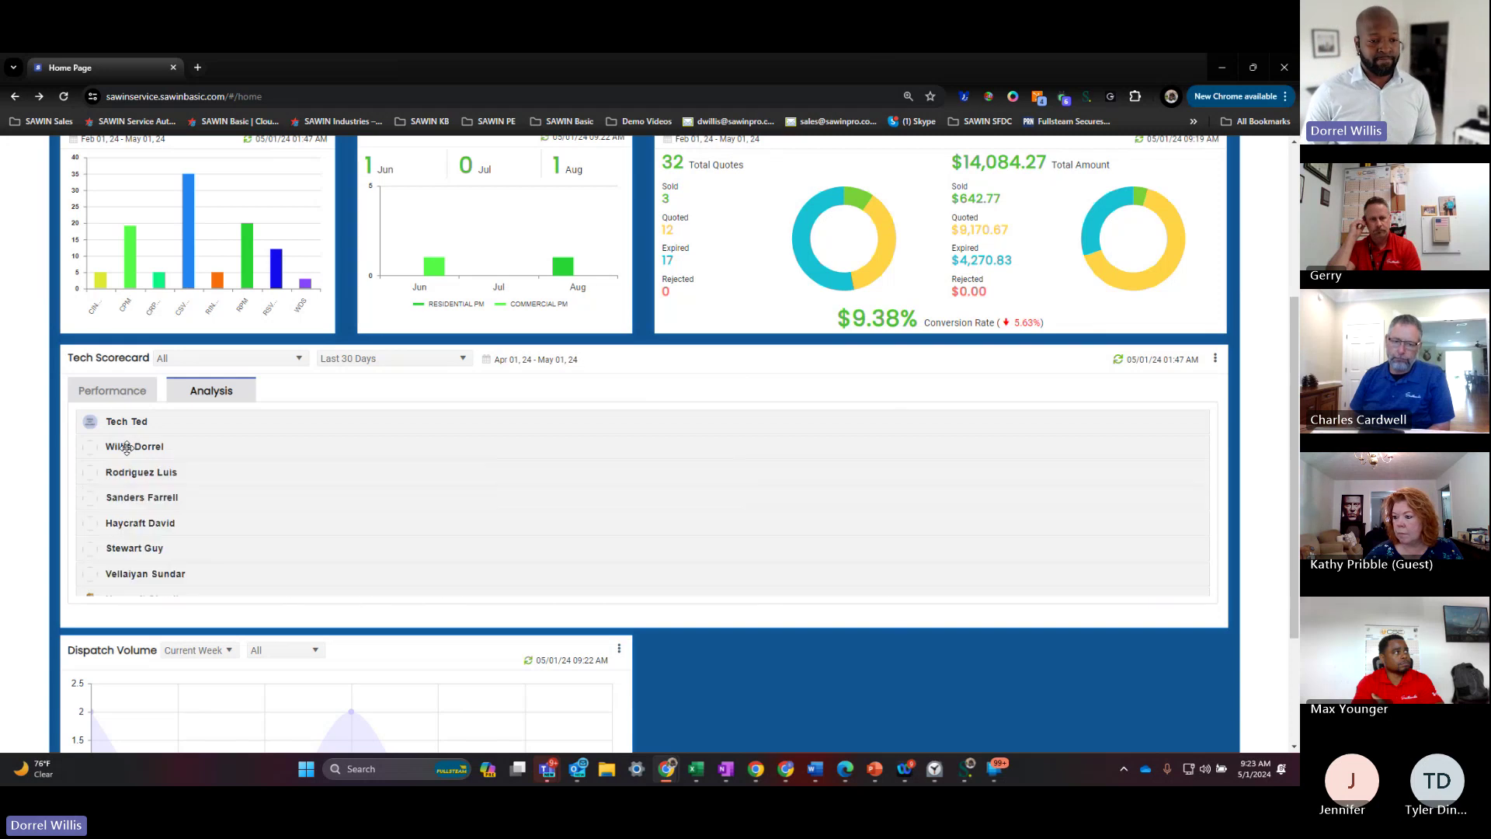
{"action": "scroll", "coordinate": [318, 464], "scroll_direction": "down", "scroll_amount": 3}
{"action": "scroll", "coordinate": [318, 464], "scroll_direction": "down", "scroll_amount": 1}
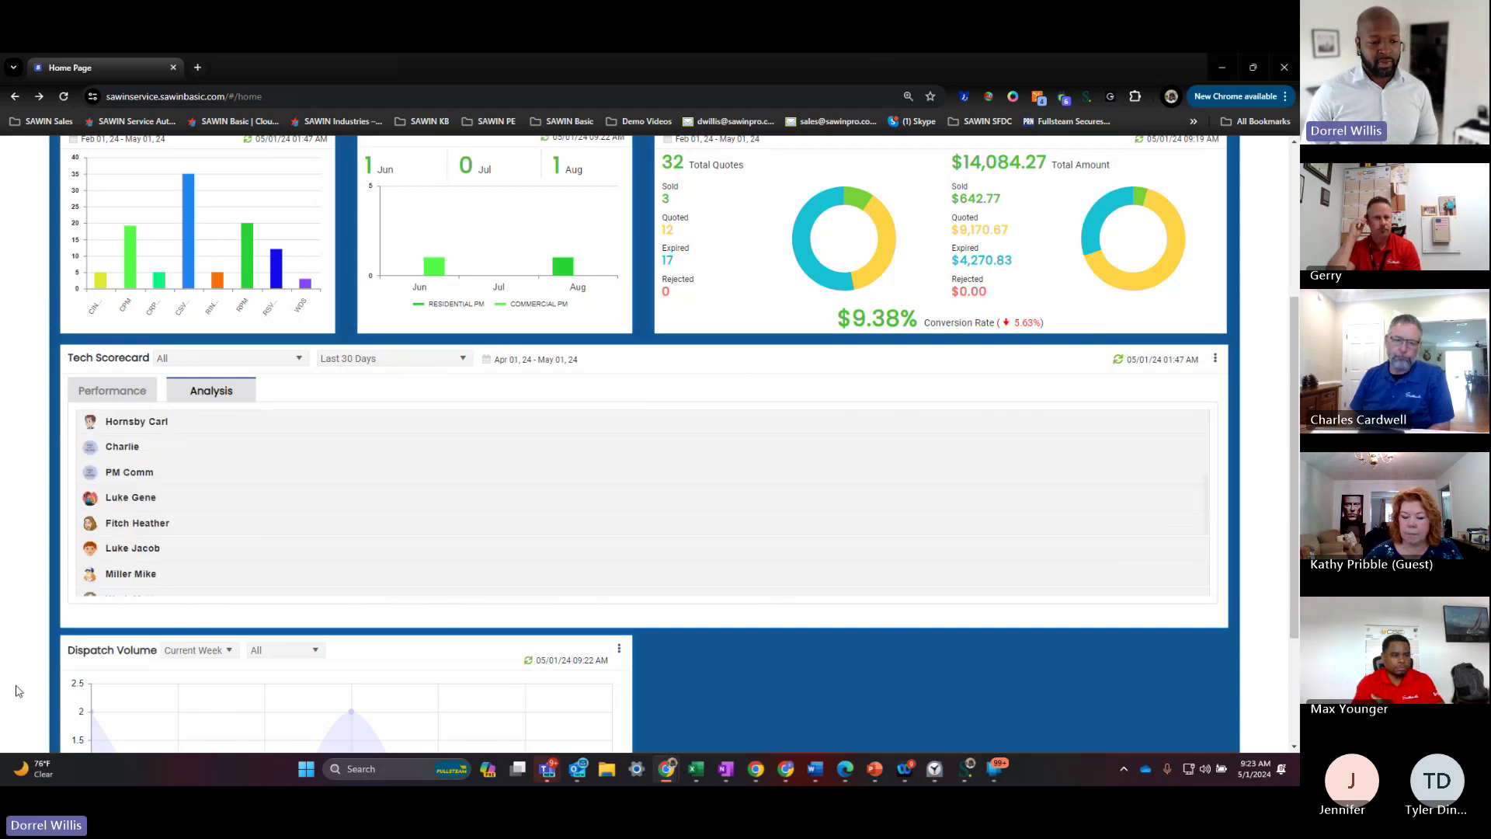
Examine the Dispatch Volume chart for the current week below the Tech Scorecard
{"action": "scroll", "coordinate": [23, 672], "scroll_direction": "down", "scroll_amount": 2}
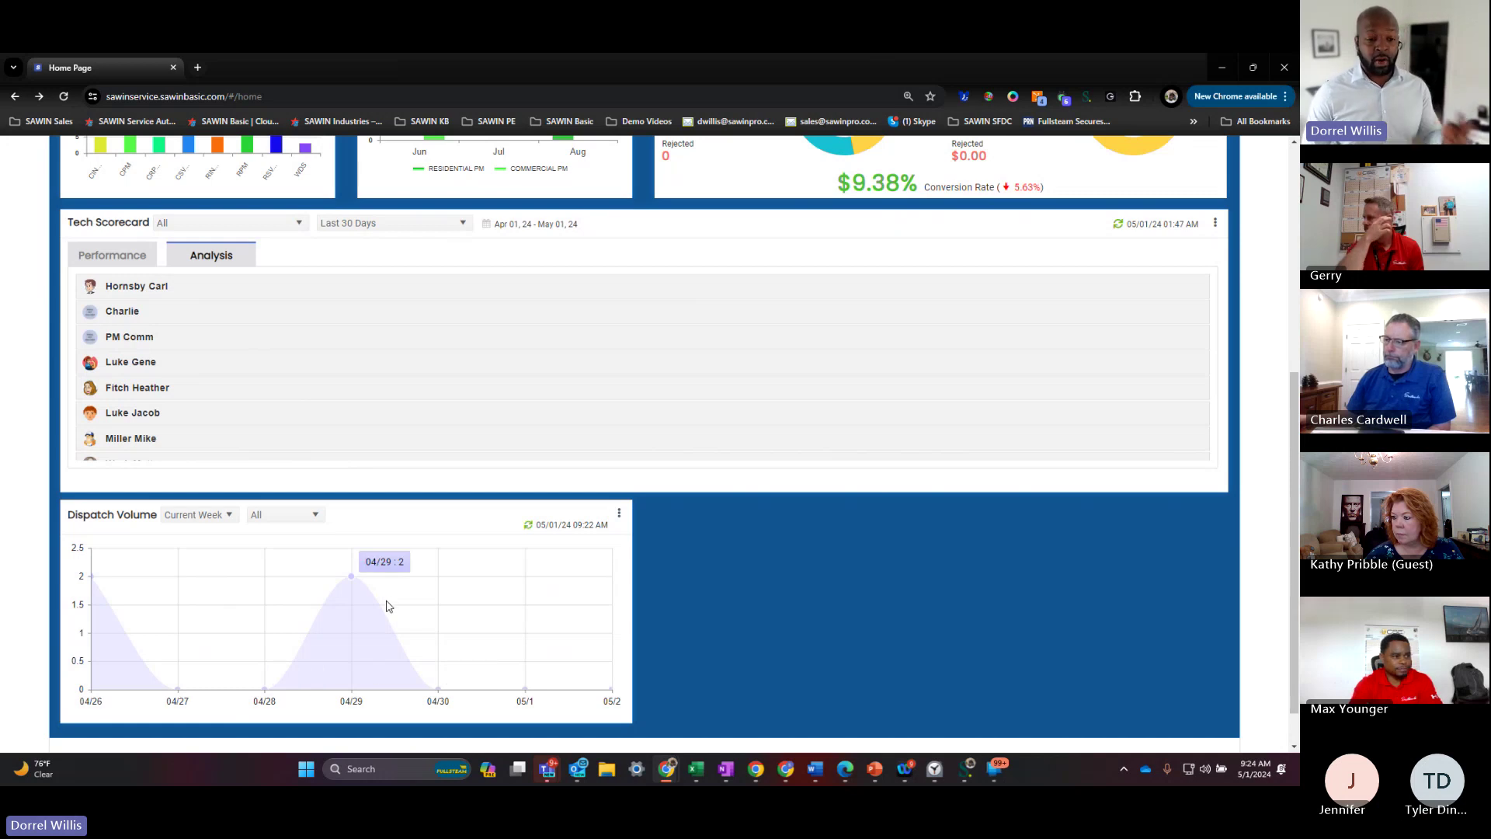
{"action": "scroll", "coordinate": [487, 590], "scroll_direction": "up", "scroll_amount": 5}
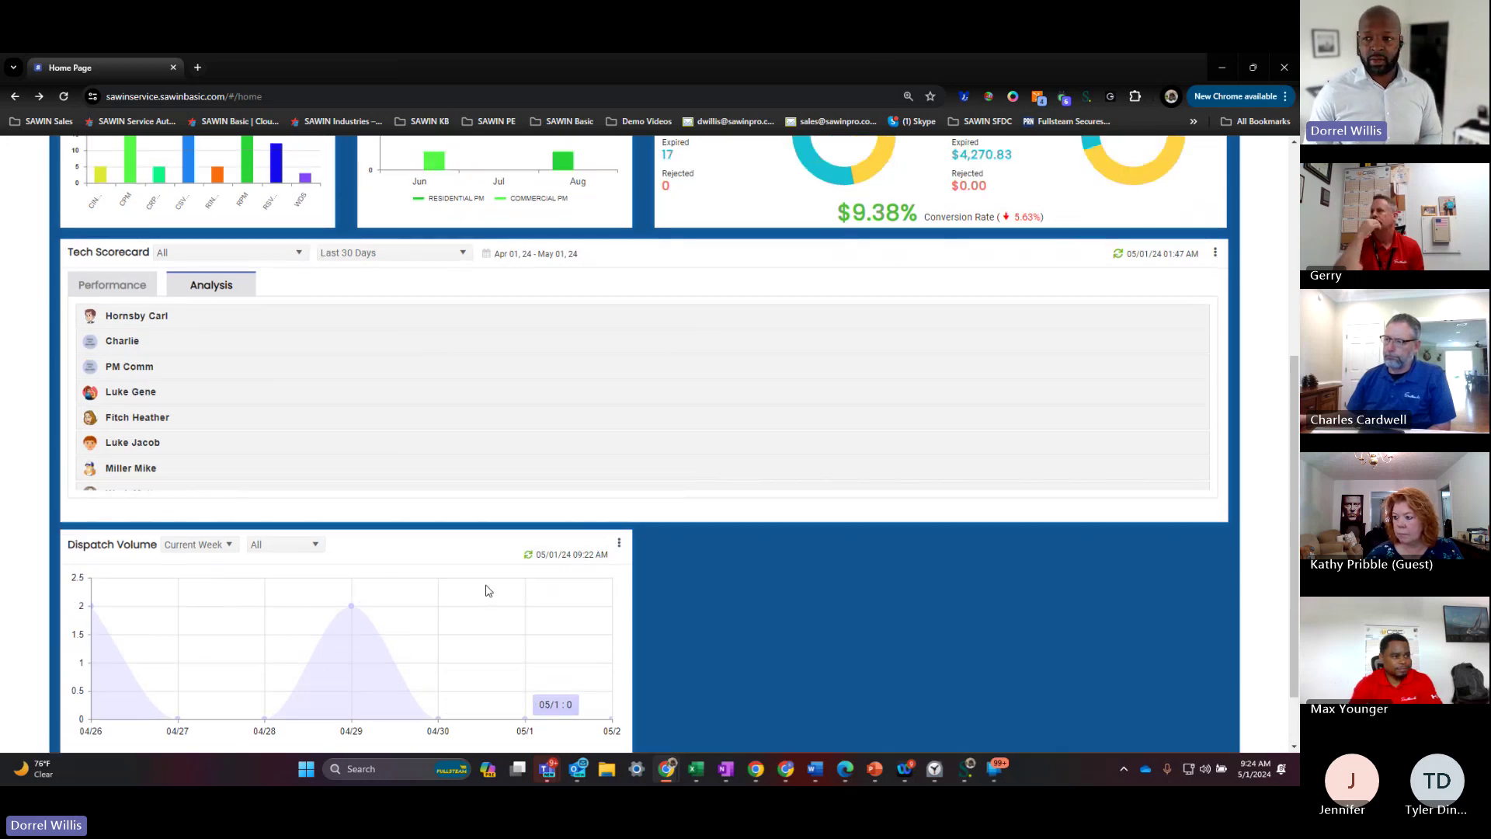
{"action": "scroll", "coordinate": [487, 591], "scroll_direction": "down", "scroll_amount": 4}
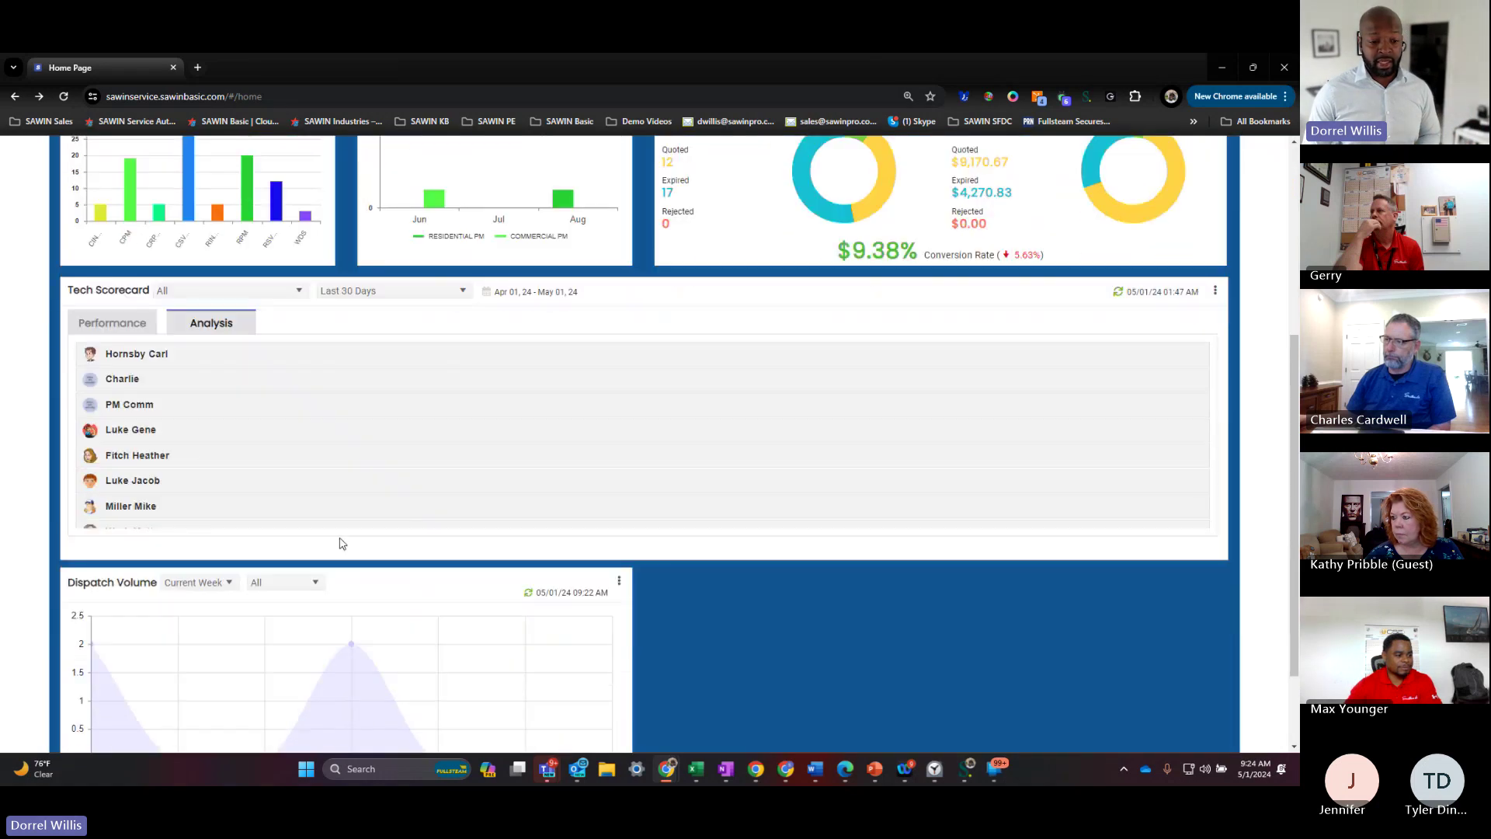
Browse the widgets available for the dashboard and close the selection without adding any
{"action": "scroll", "coordinate": [1051, 323], "scroll_direction": "up", "scroll_amount": 4}
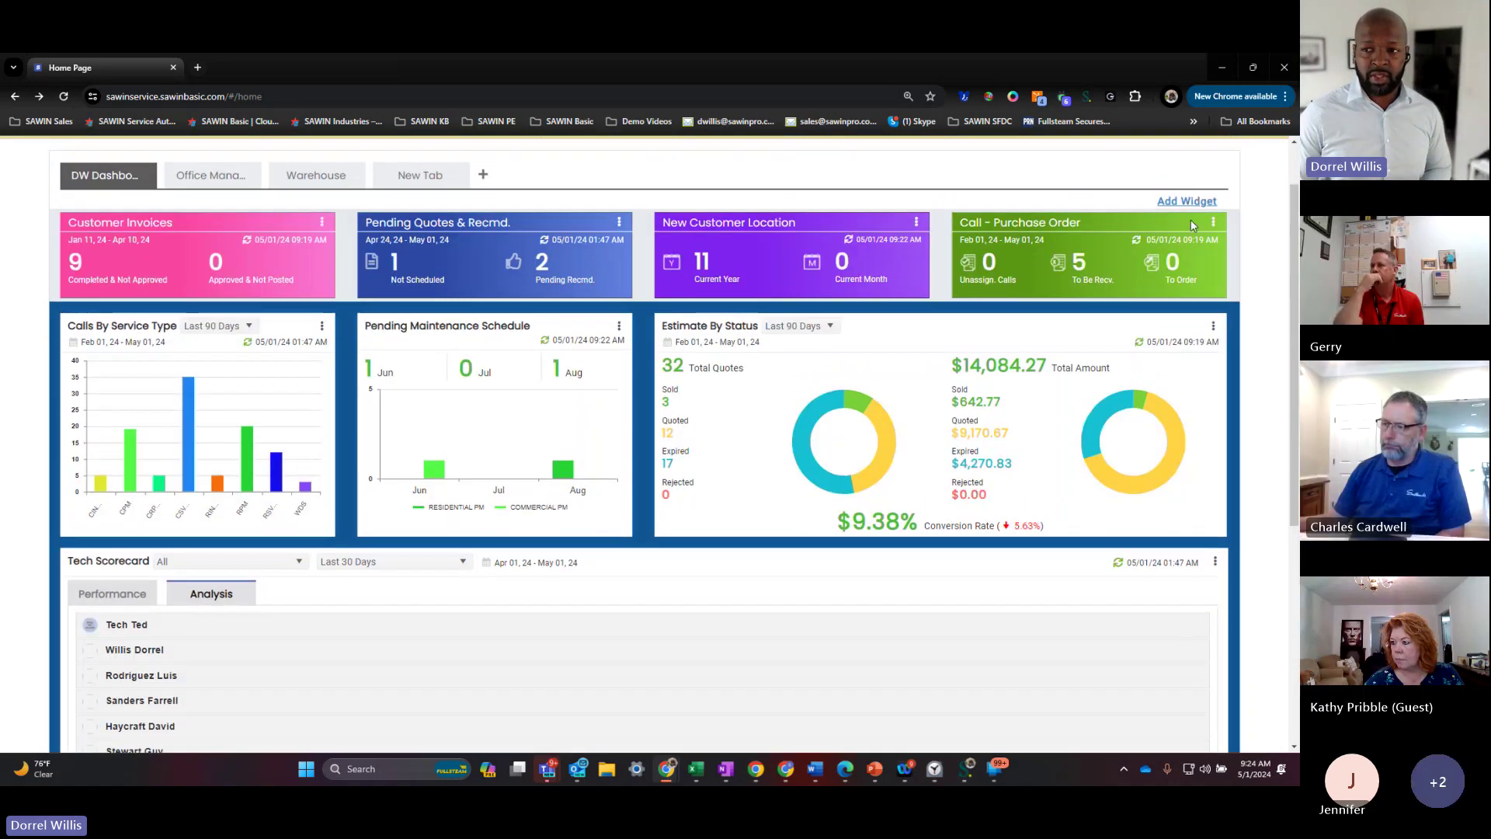
{"action": "left_click", "coordinate": [1215, 197]}
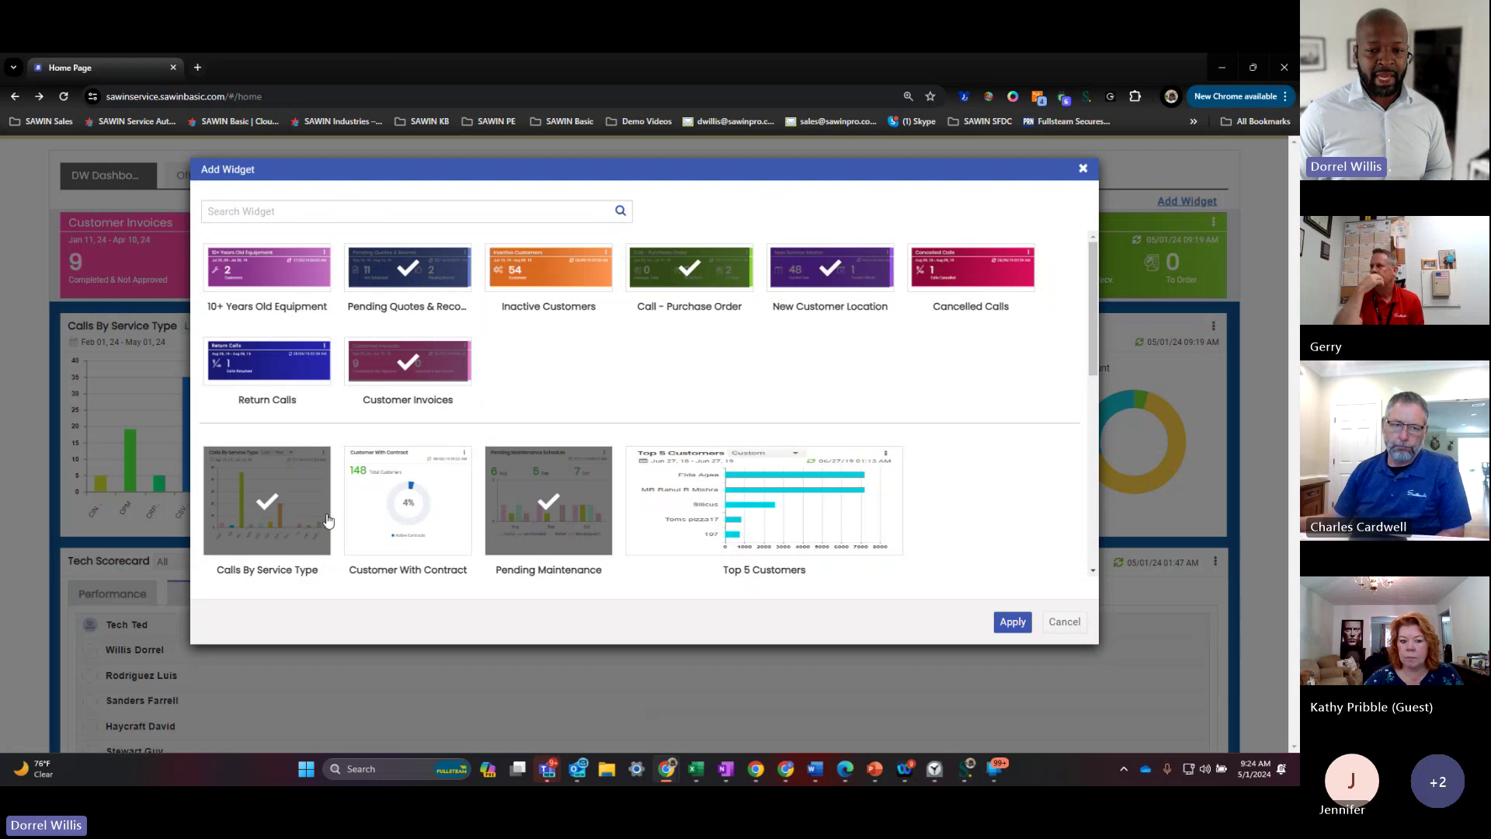
{"action": "scroll", "coordinate": [660, 378], "scroll_direction": "down", "scroll_amount": 8}
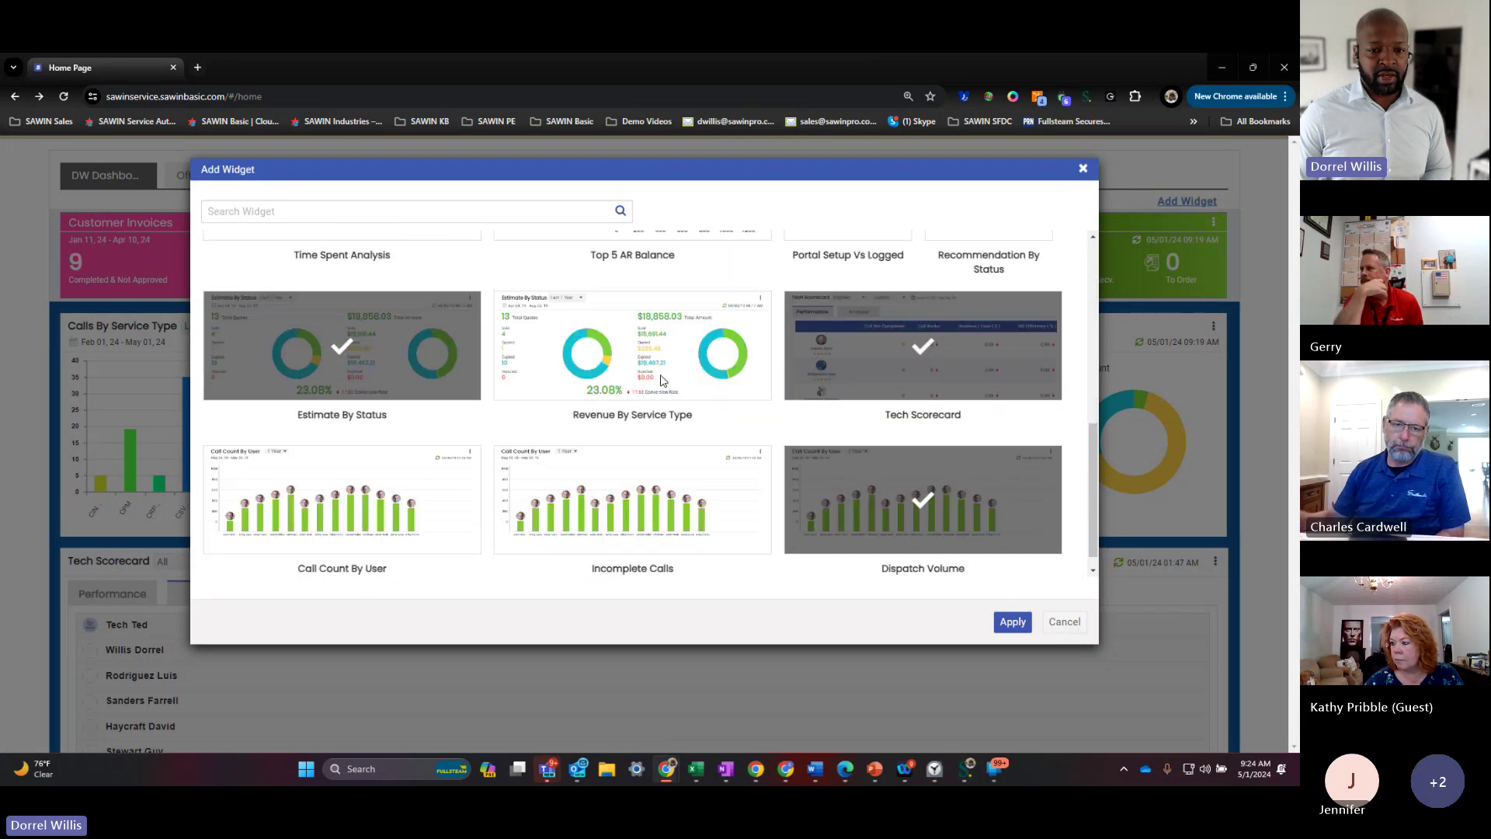
{"action": "scroll", "coordinate": [660, 377], "scroll_direction": "up", "scroll_amount": 8}
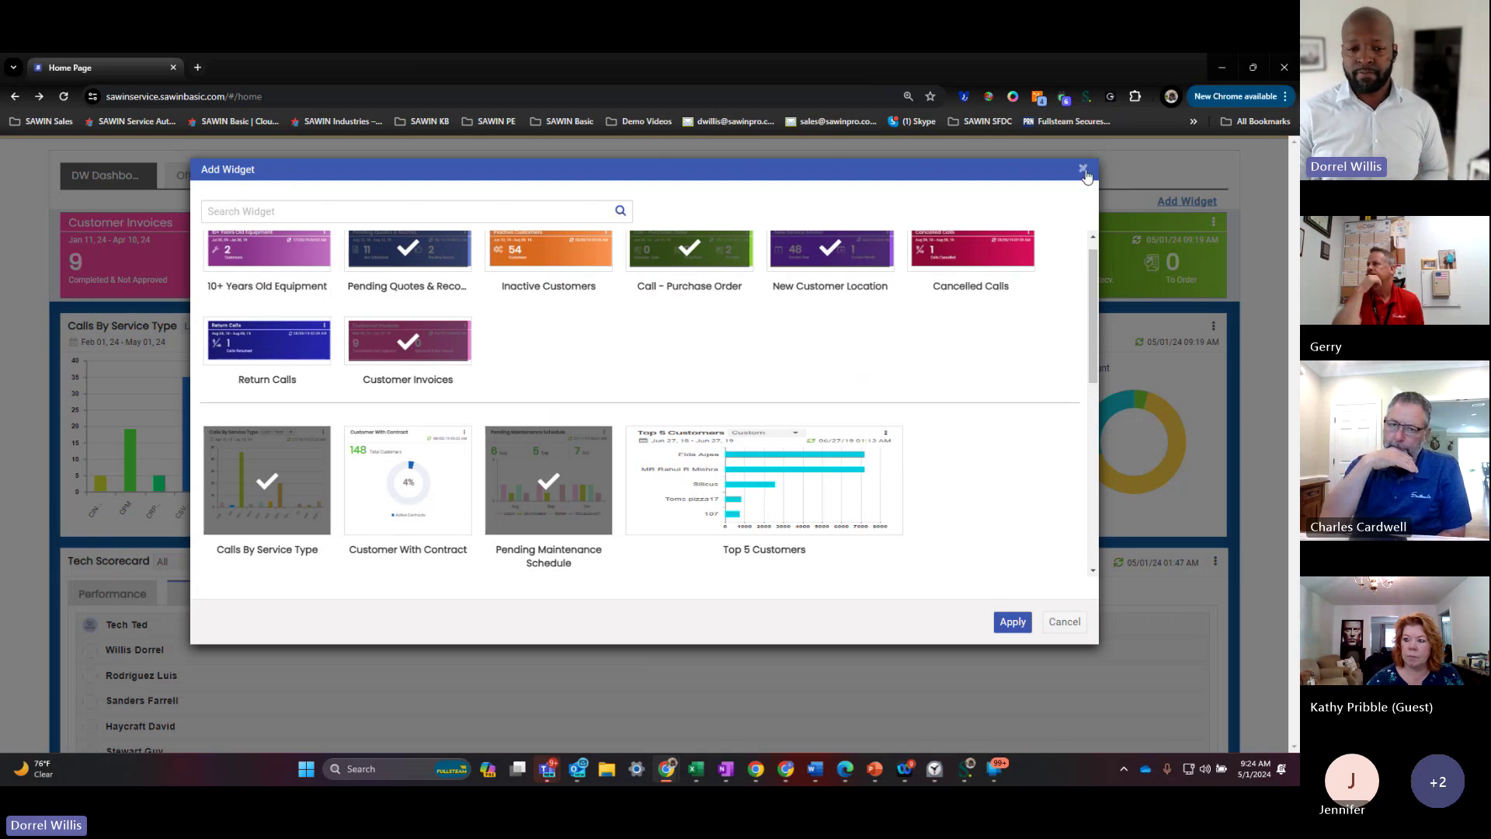
{"action": "left_click", "coordinate": [1084, 171]}
{"action": "scroll", "coordinate": [301, 573], "scroll_direction": "up", "scroll_amount": 1}
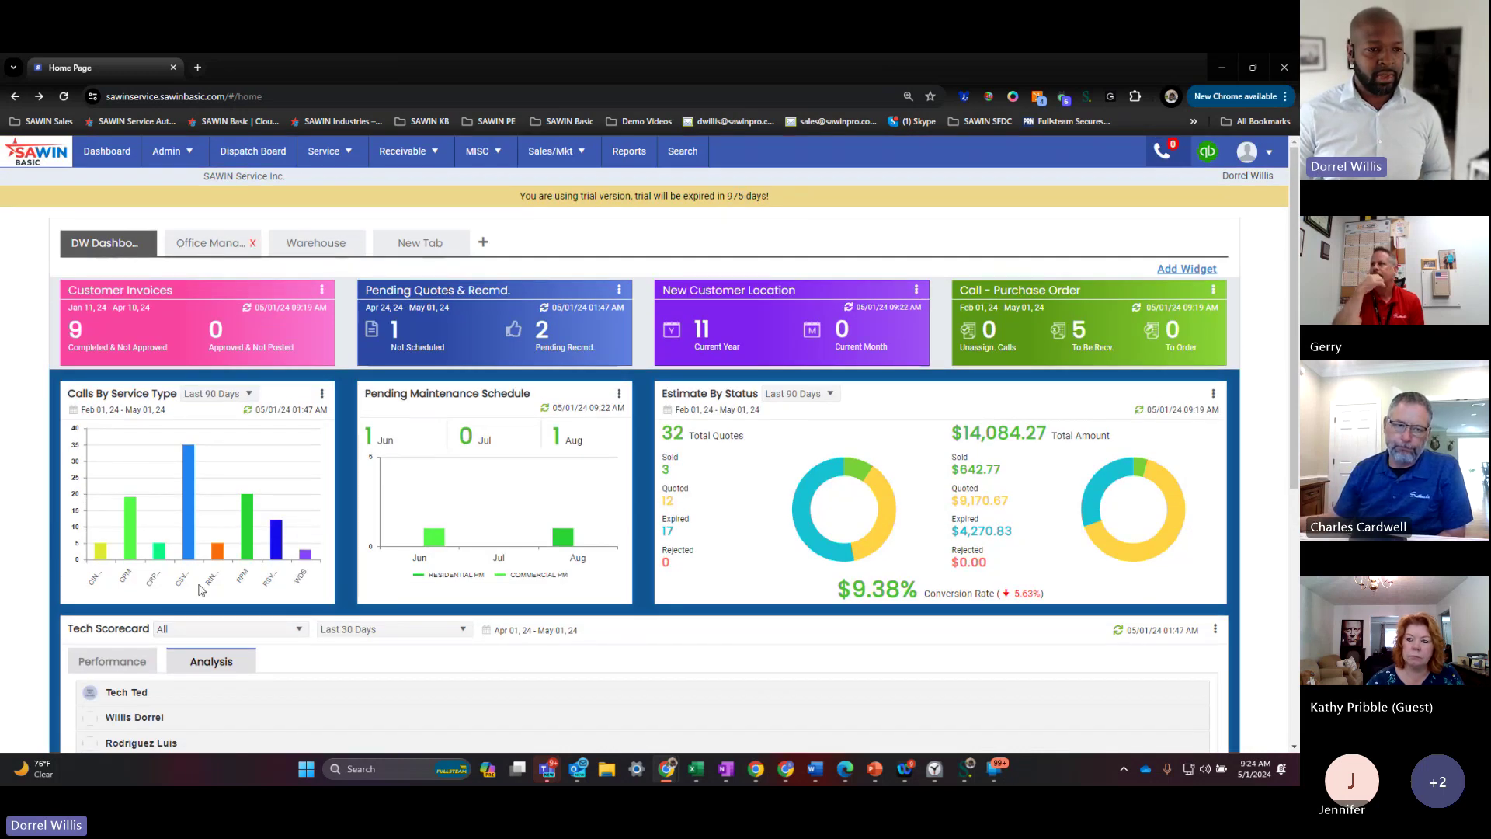
View the office manager dashboard and open the Company Setup page
{"action": "left_click", "coordinate": [211, 243]}
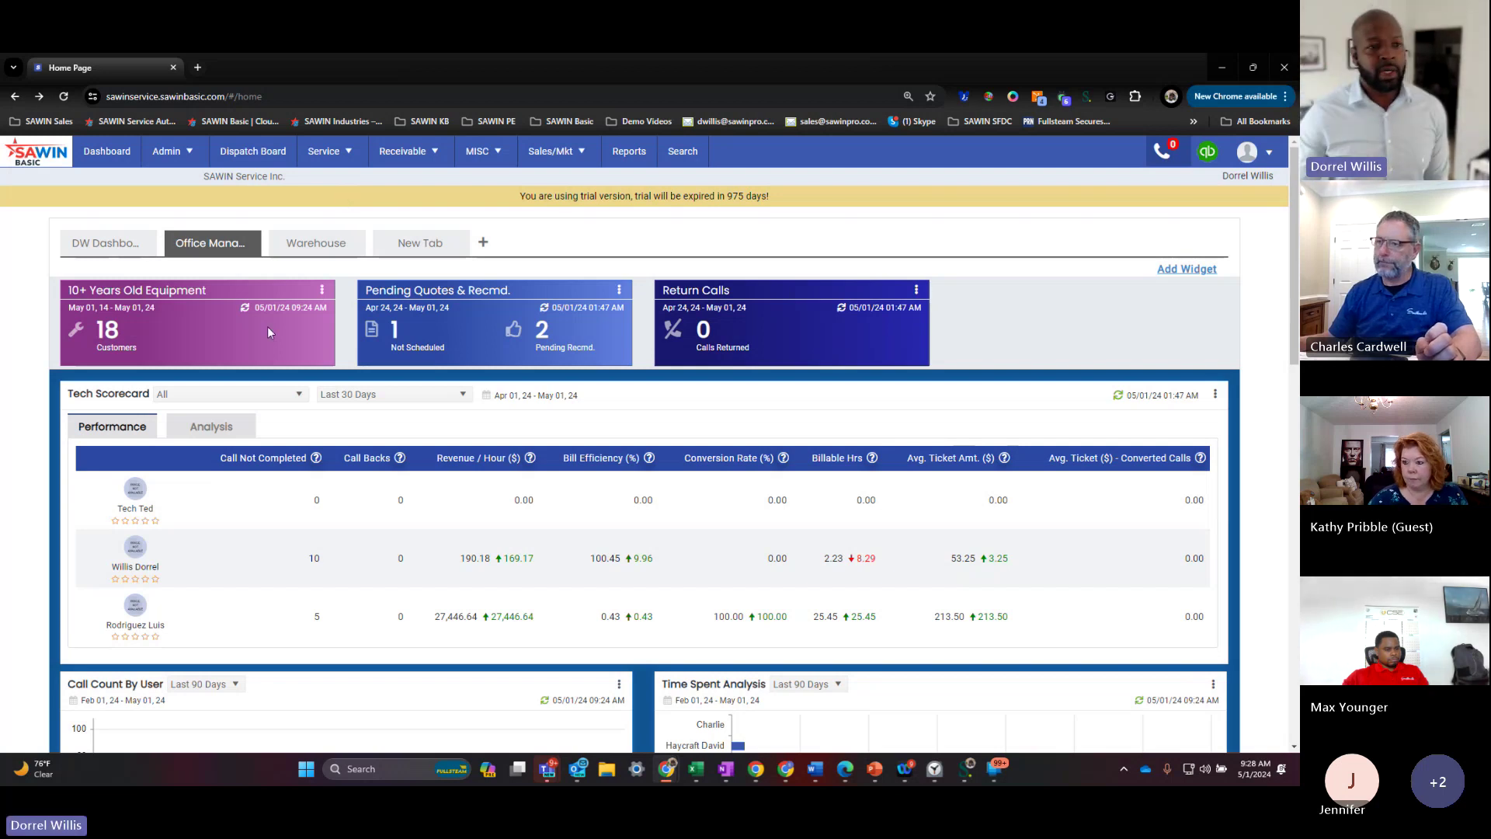
{"action": "left_click", "coordinate": [169, 153]}
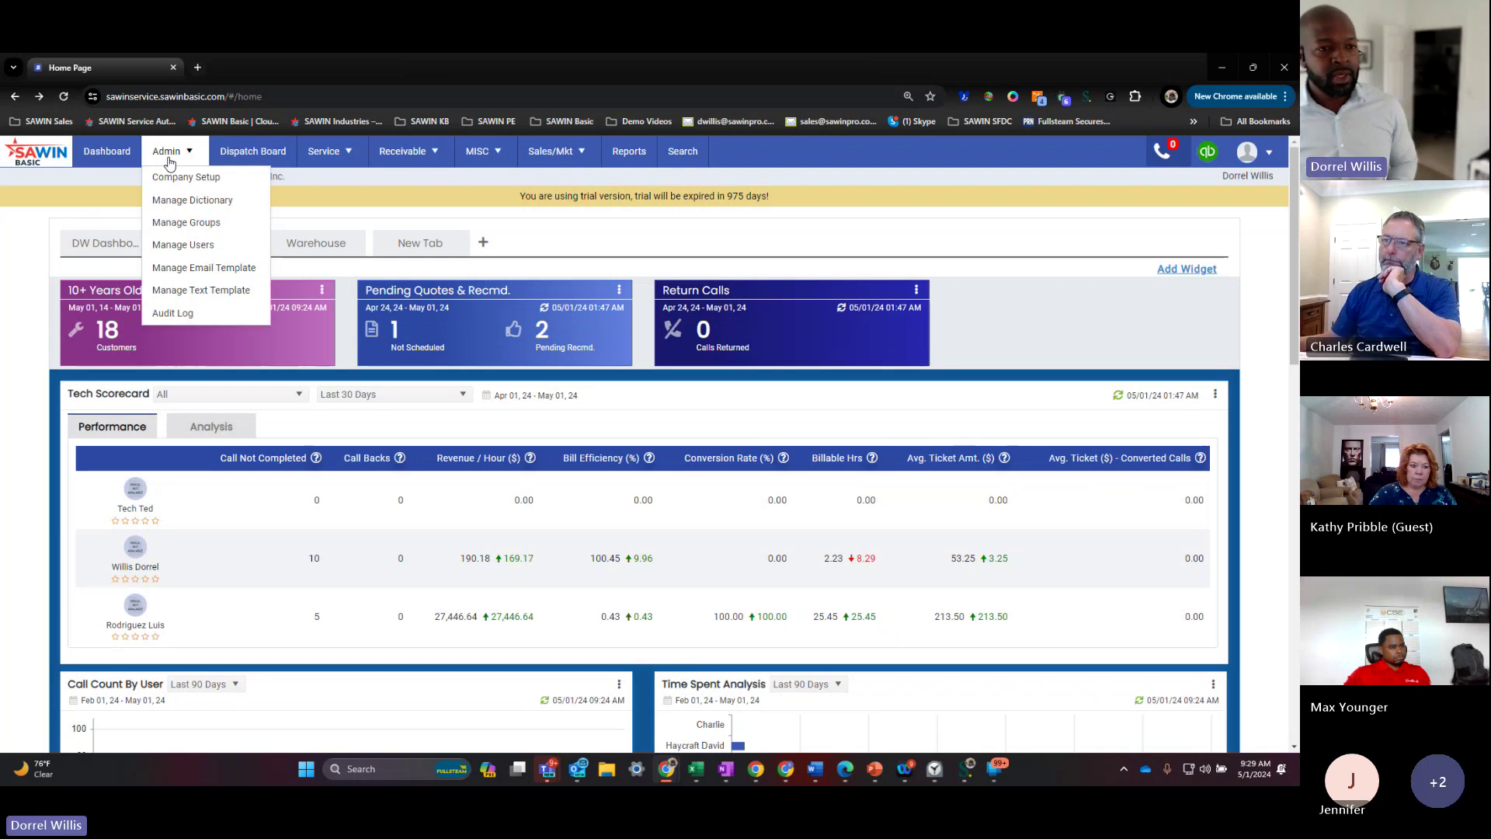
{"action": "left_click", "coordinate": [213, 182]}
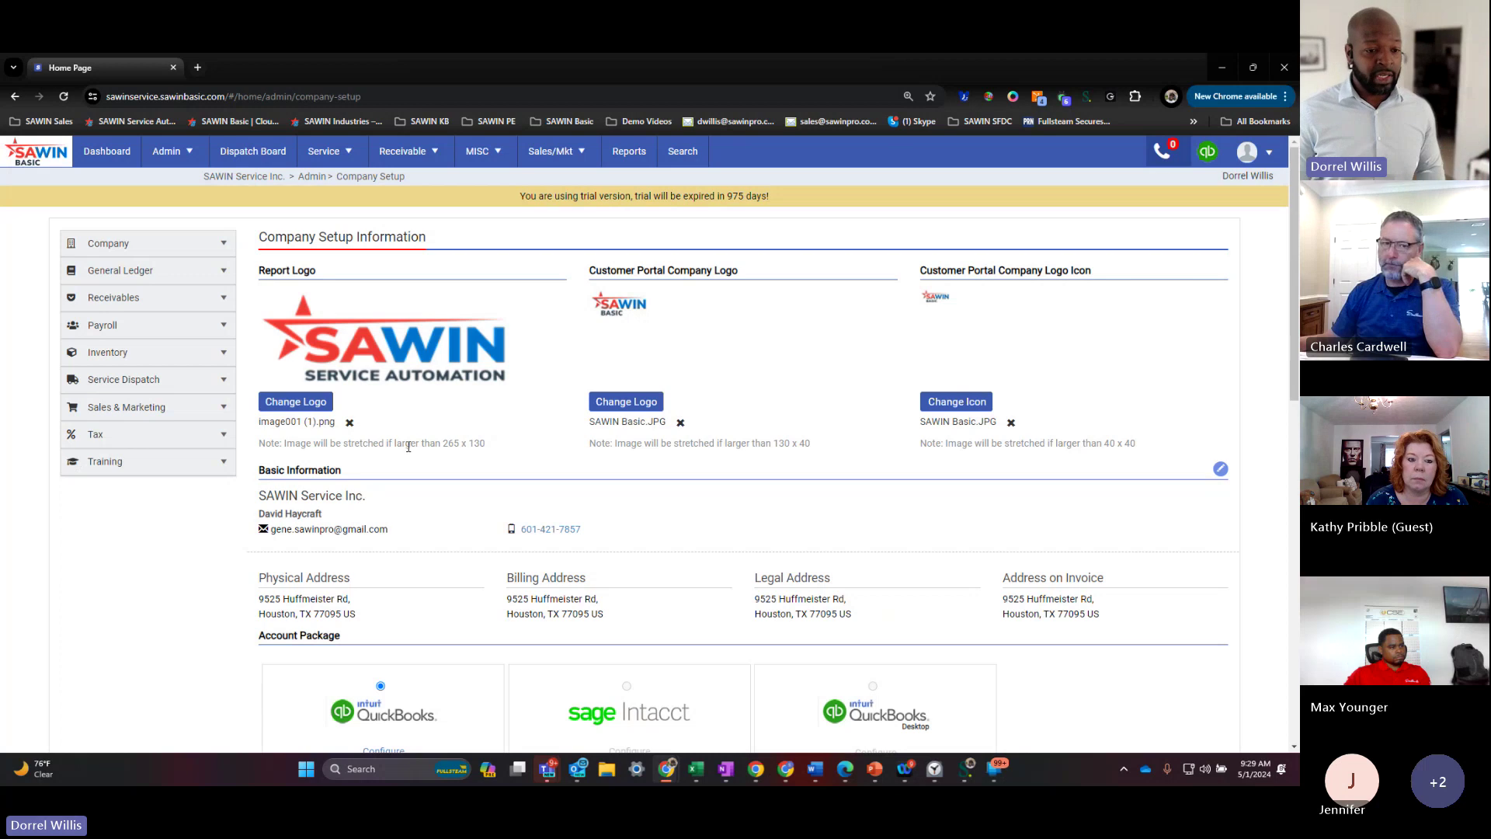
Expand the Company, General Ledger and Payroll sections of the company setup to view their entries
{"action": "left_click", "coordinate": [134, 247]}
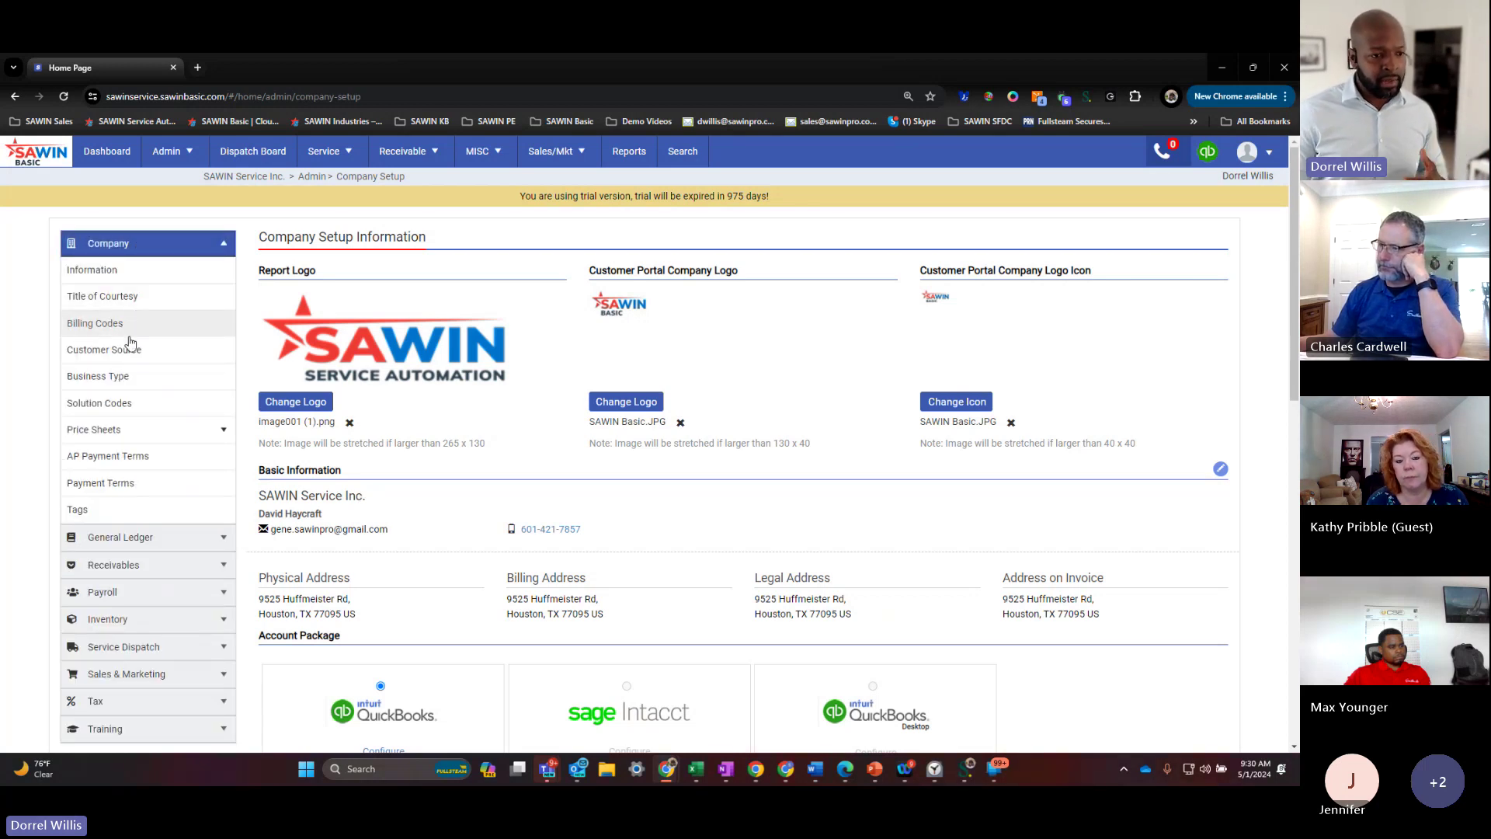
{"action": "left_click", "coordinate": [128, 538]}
{"action": "scroll", "coordinate": [139, 535], "scroll_direction": "down", "scroll_amount": 2}
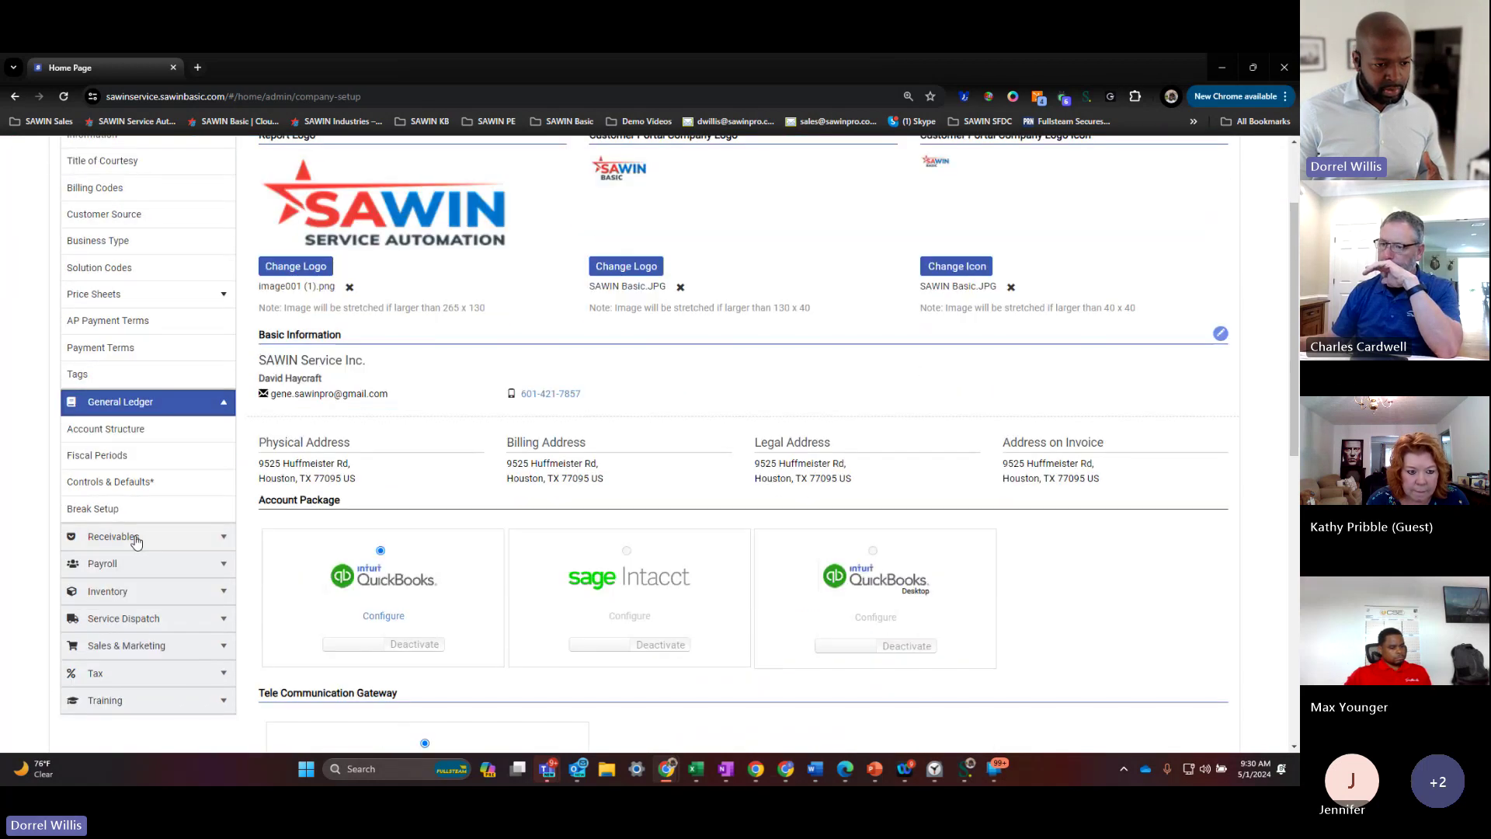
{"action": "left_click", "coordinate": [128, 574]}
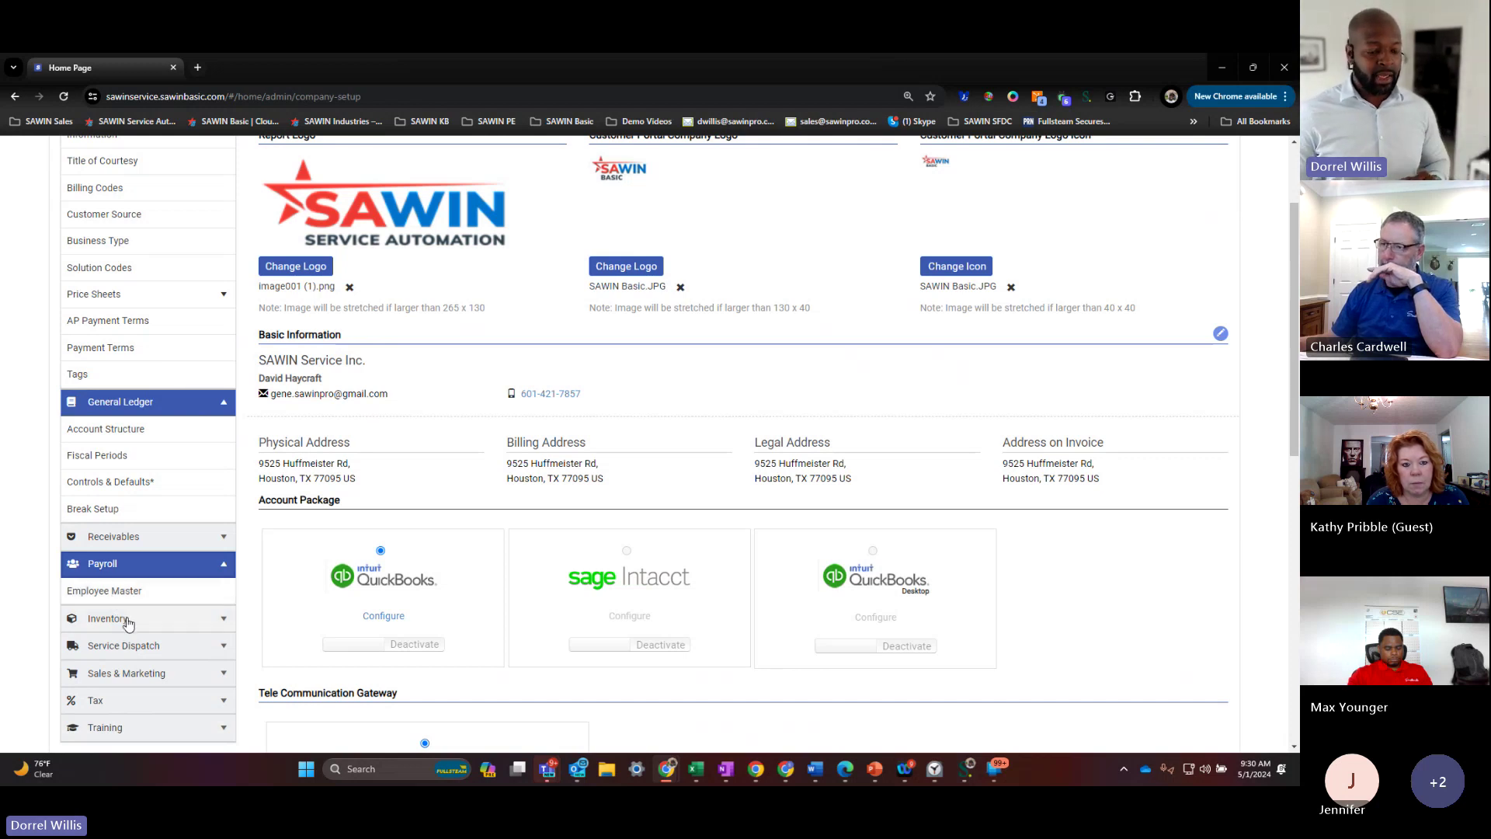
Expand the Service Dispatch section of the company setup and open its Company Options
{"action": "left_click", "coordinate": [118, 650]}
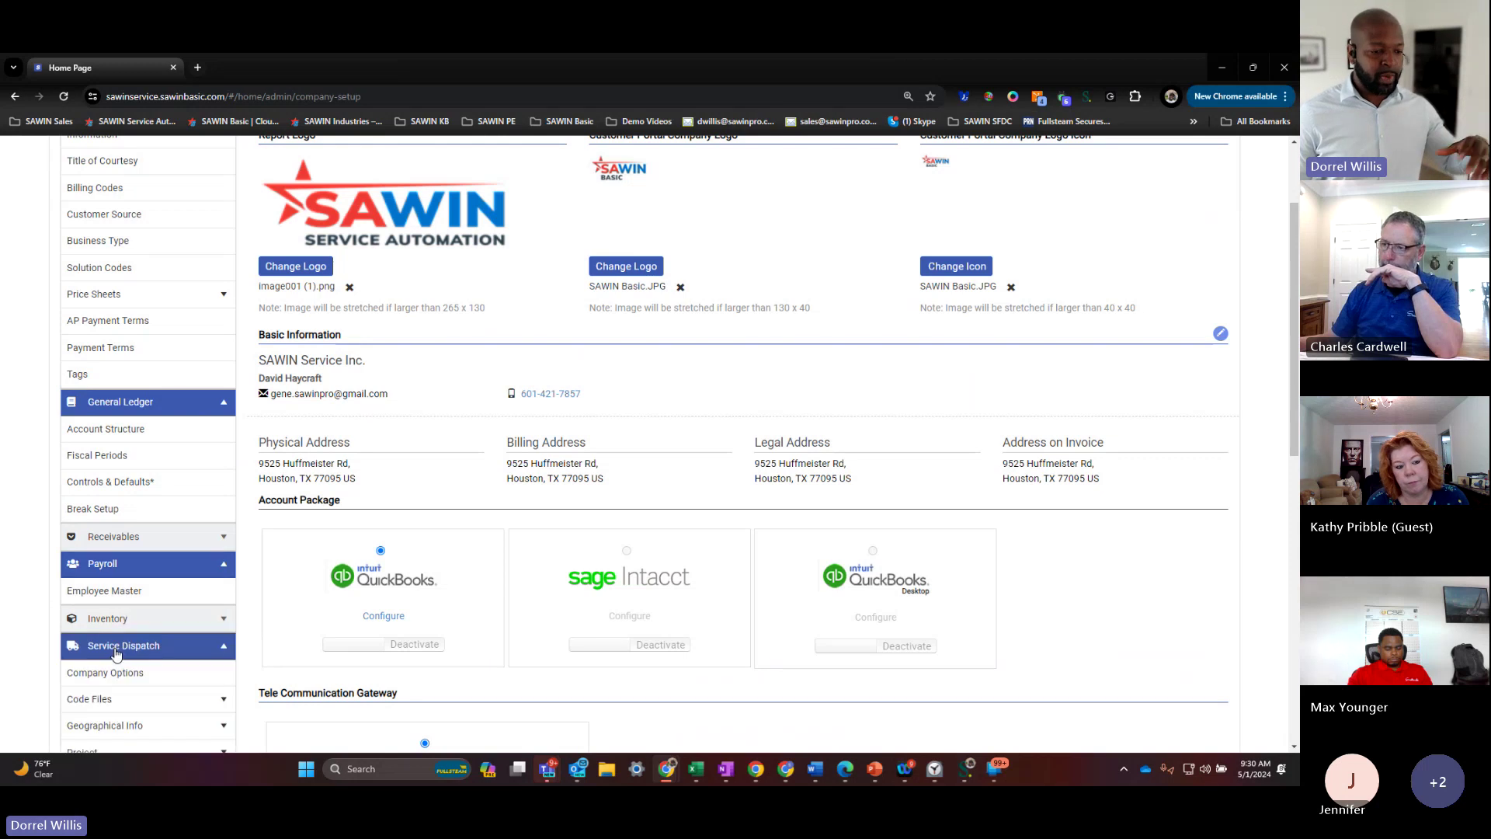
{"action": "scroll", "coordinate": [125, 650], "scroll_direction": "down", "scroll_amount": 1}
{"action": "left_click", "coordinate": [139, 614]}
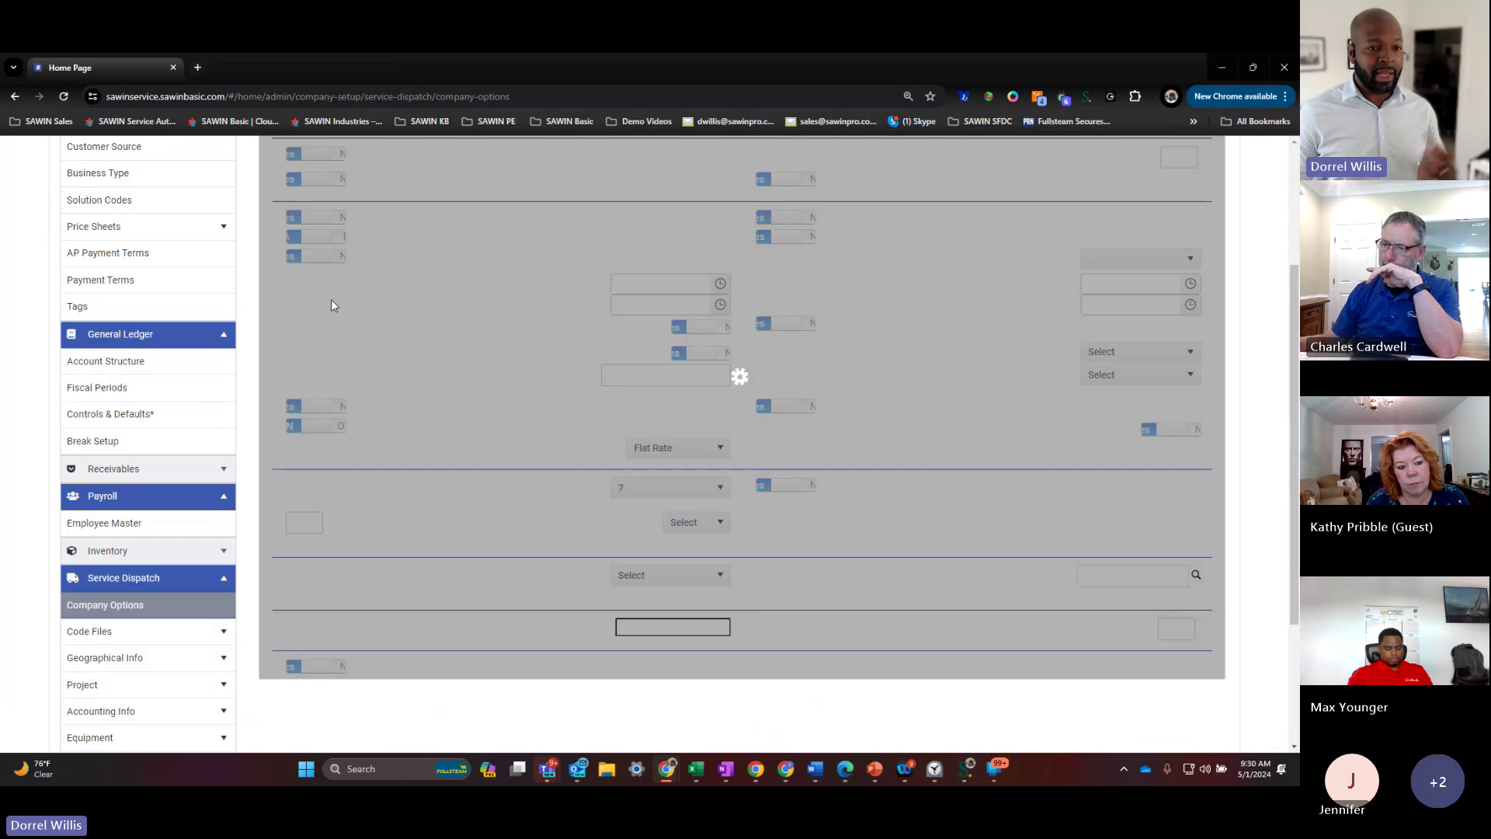
Leave the Company Options page and open the Dispatch Board
{"action": "scroll", "coordinate": [550, 365], "scroll_direction": "up", "scroll_amount": 3}
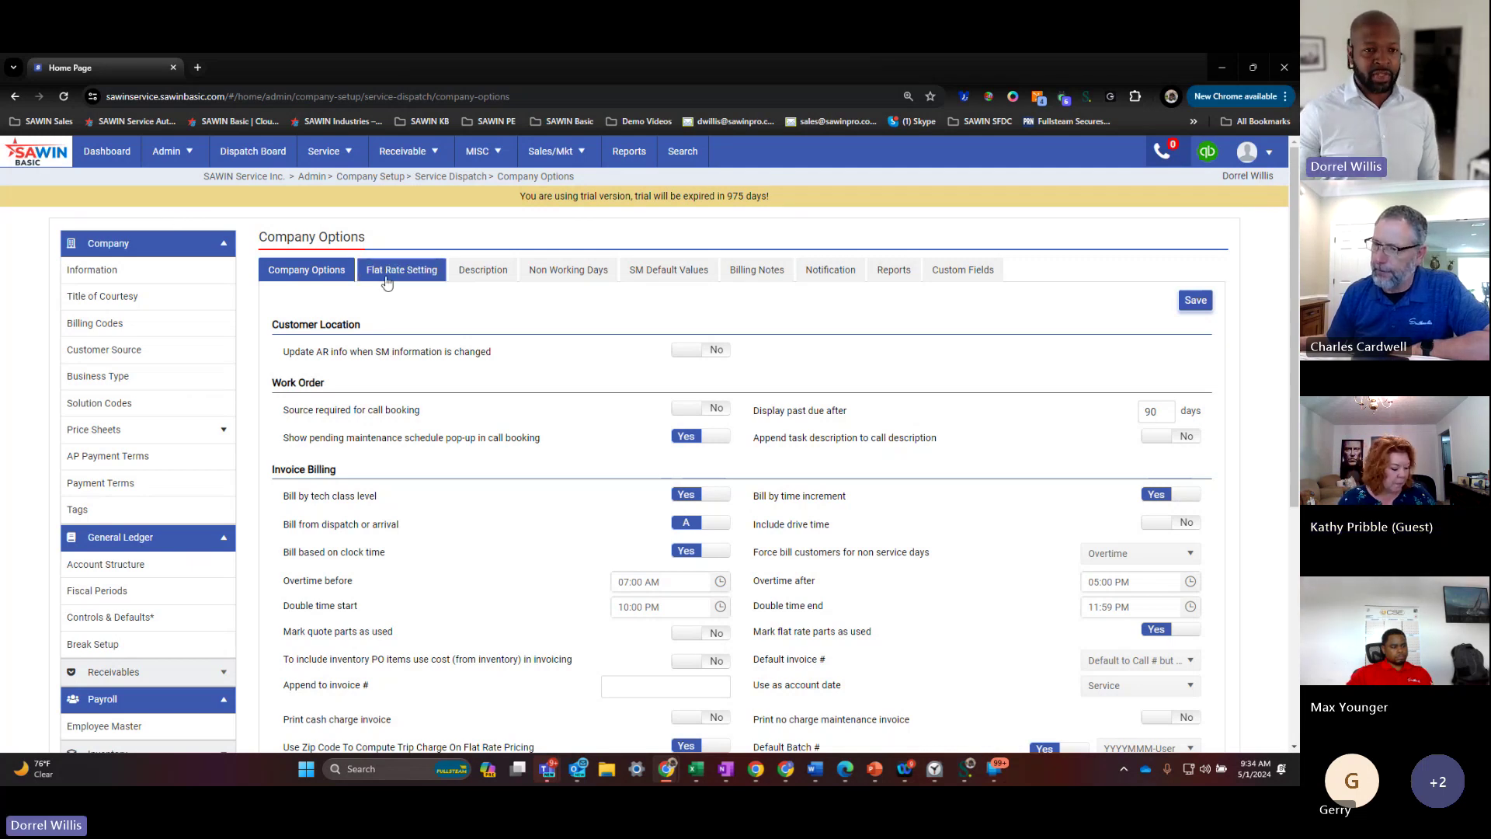
{"action": "left_click", "coordinate": [416, 159]}
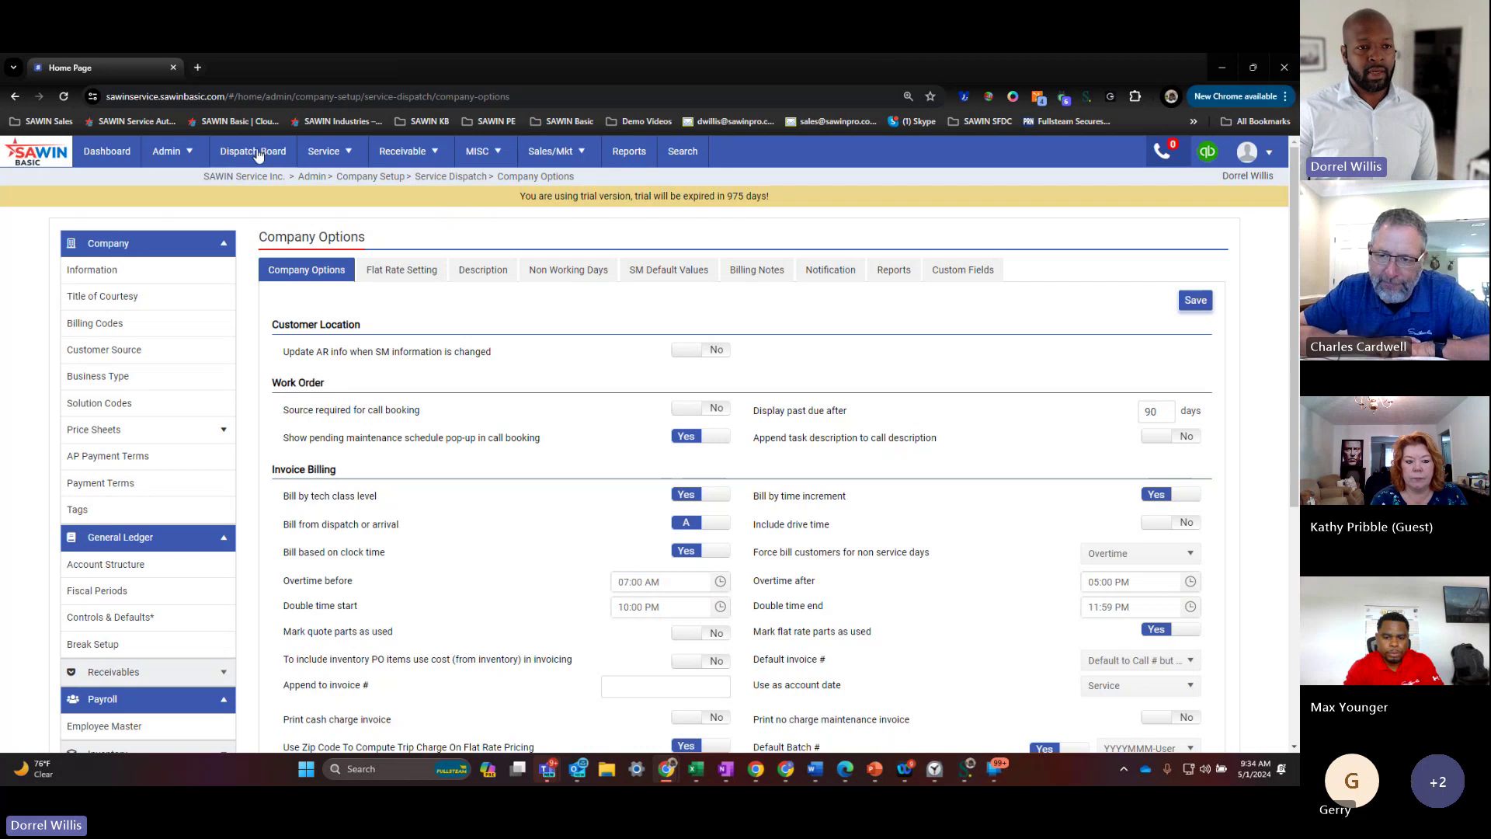
{"action": "left_click", "coordinate": [260, 154]}
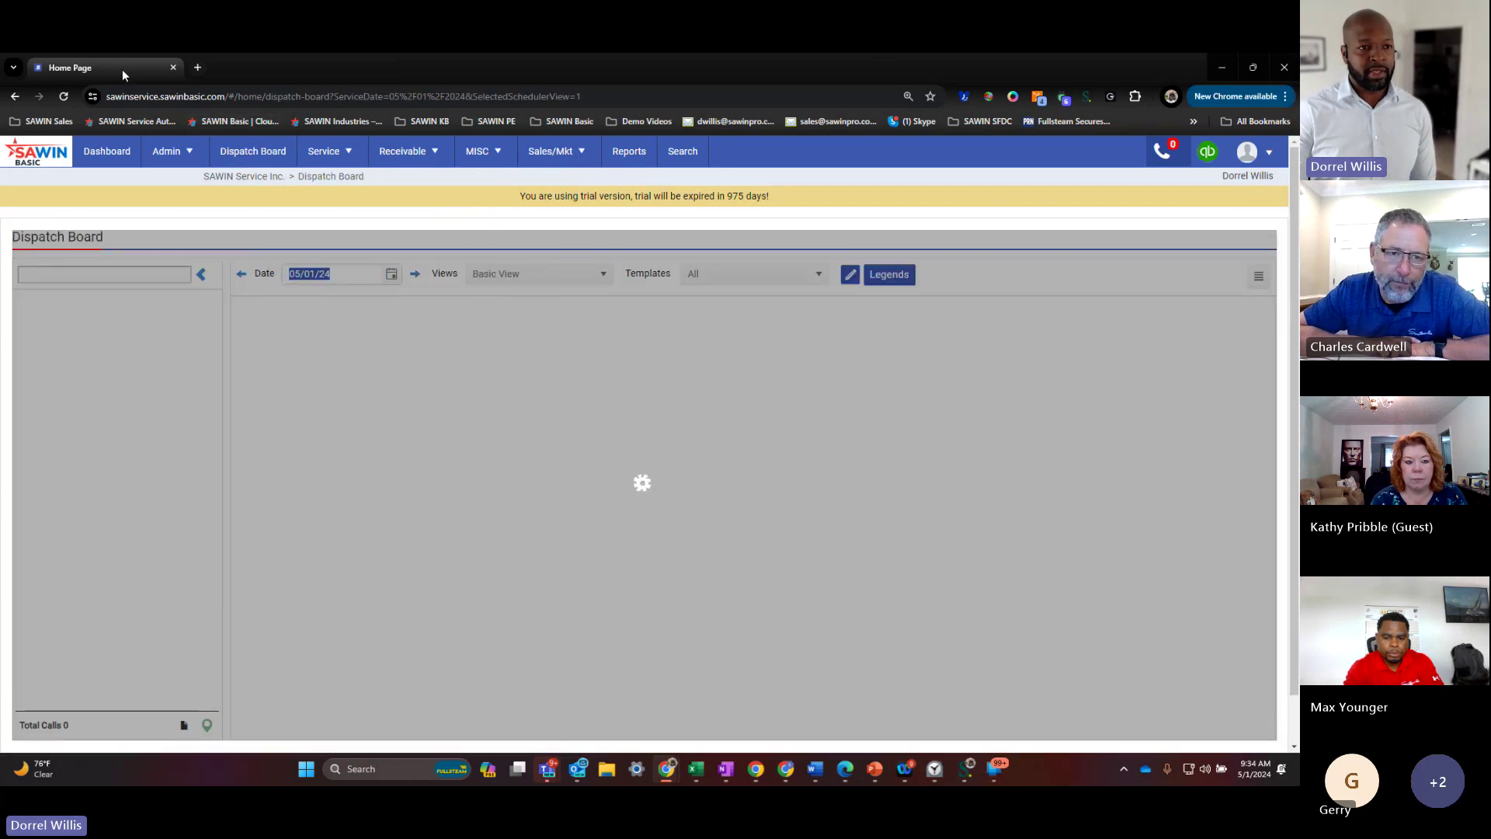
Duplicate the browser tab to keep a second copy of the application open, and return to the Dispatch Board tab
{"action": "right_click", "coordinate": [122, 68]}
{"action": "left_click", "coordinate": [166, 211]}
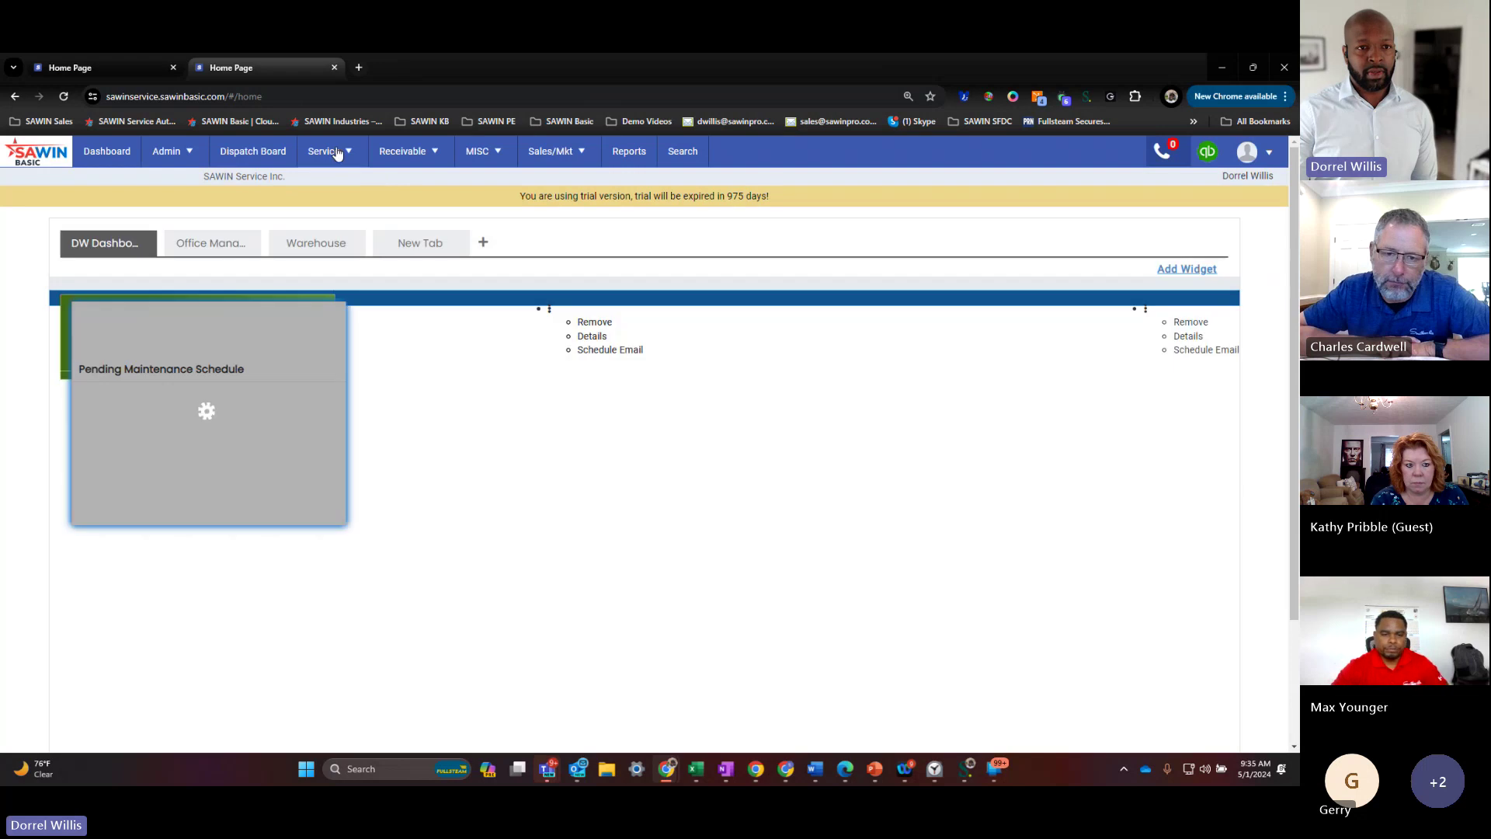
{"action": "left_click", "coordinate": [332, 153]}
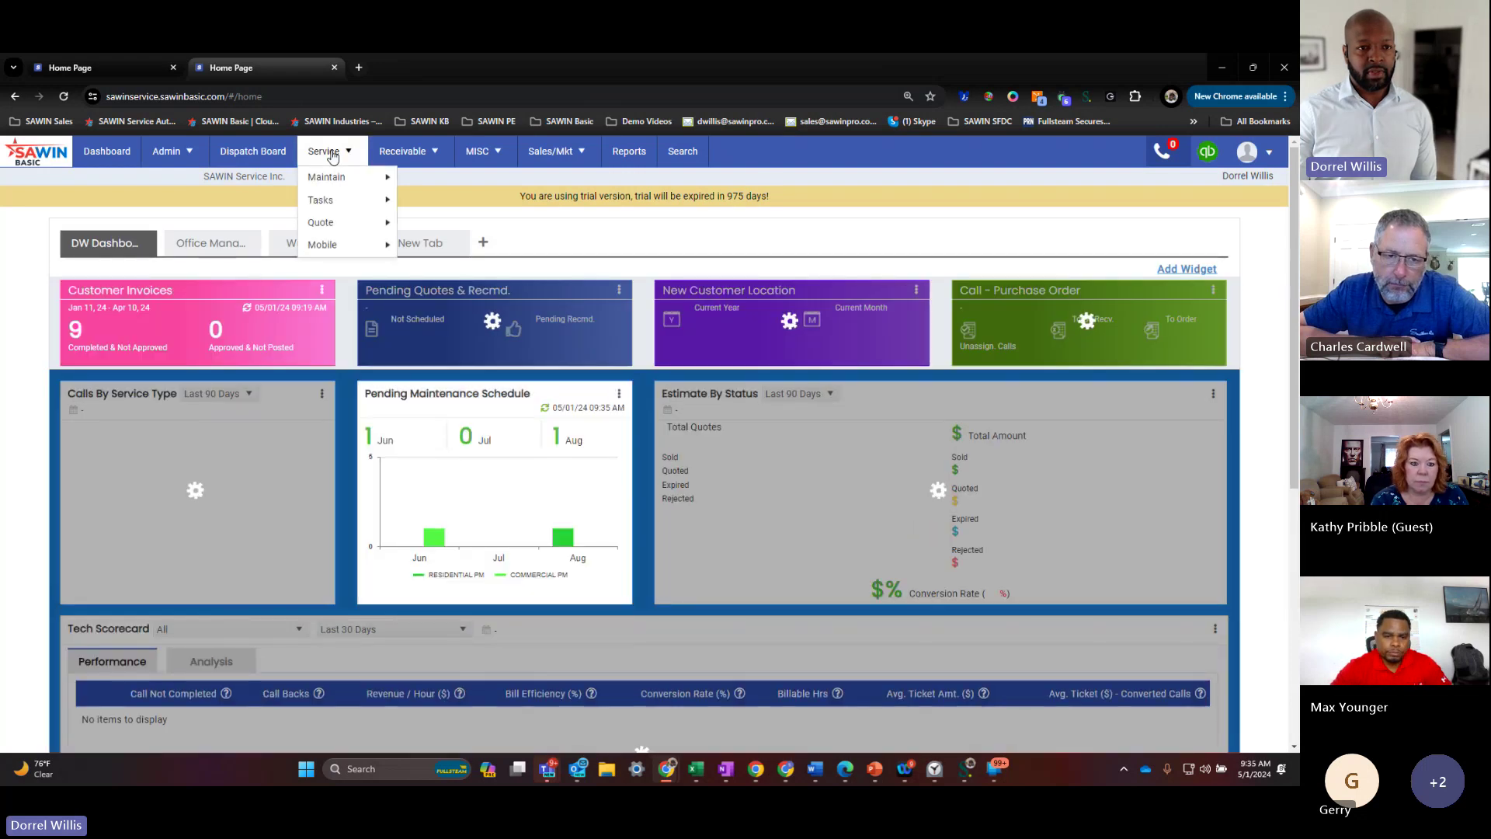
{"action": "mouse_move", "coordinate": [337, 185]}
{"action": "key", "text": "ctrl+shift+Tab"}
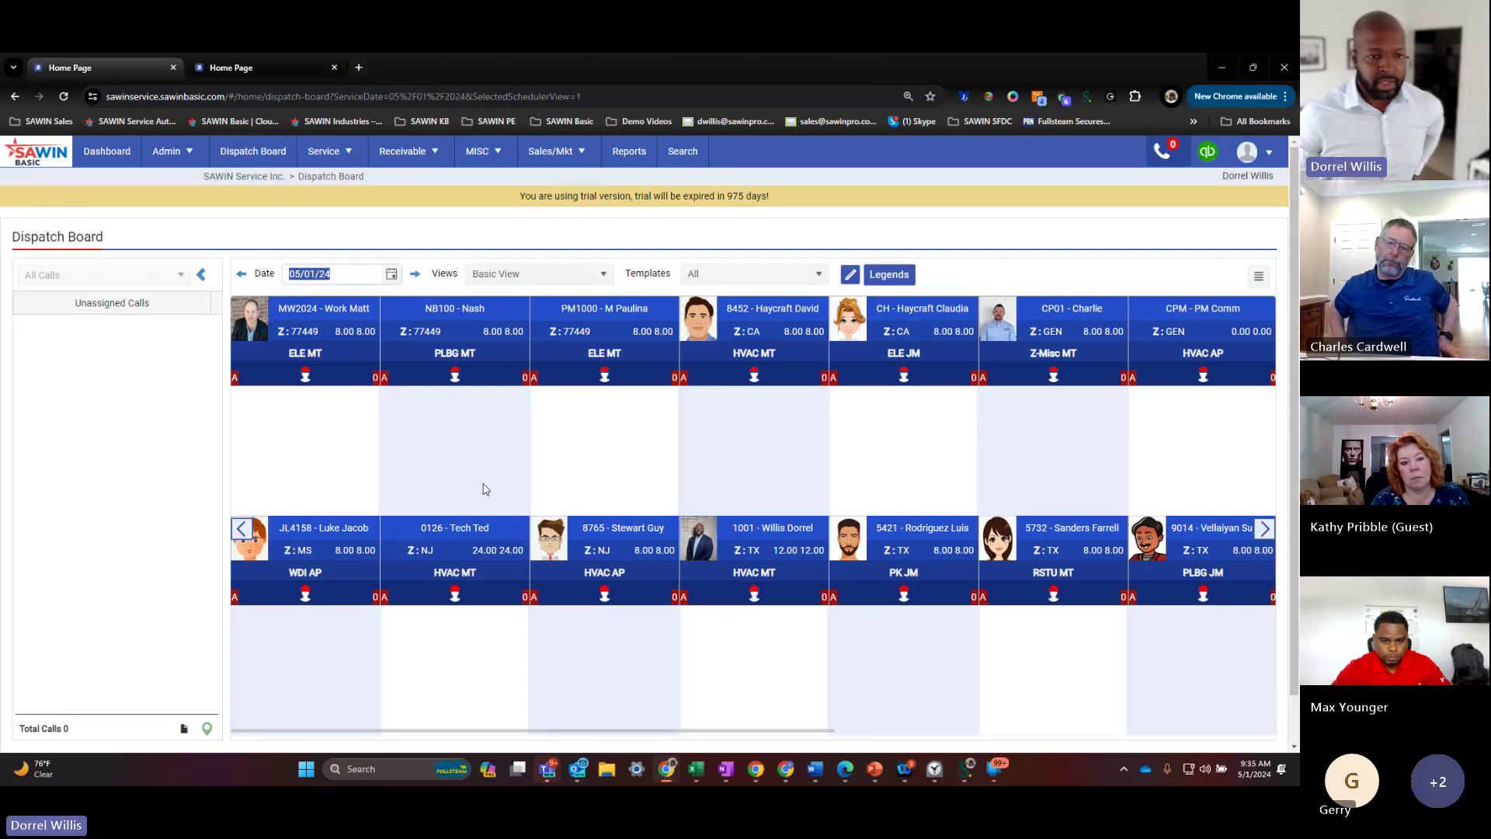
Step the Dispatch Board back day by day to 04/19/24
{"action": "left_click", "coordinate": [241, 274]}
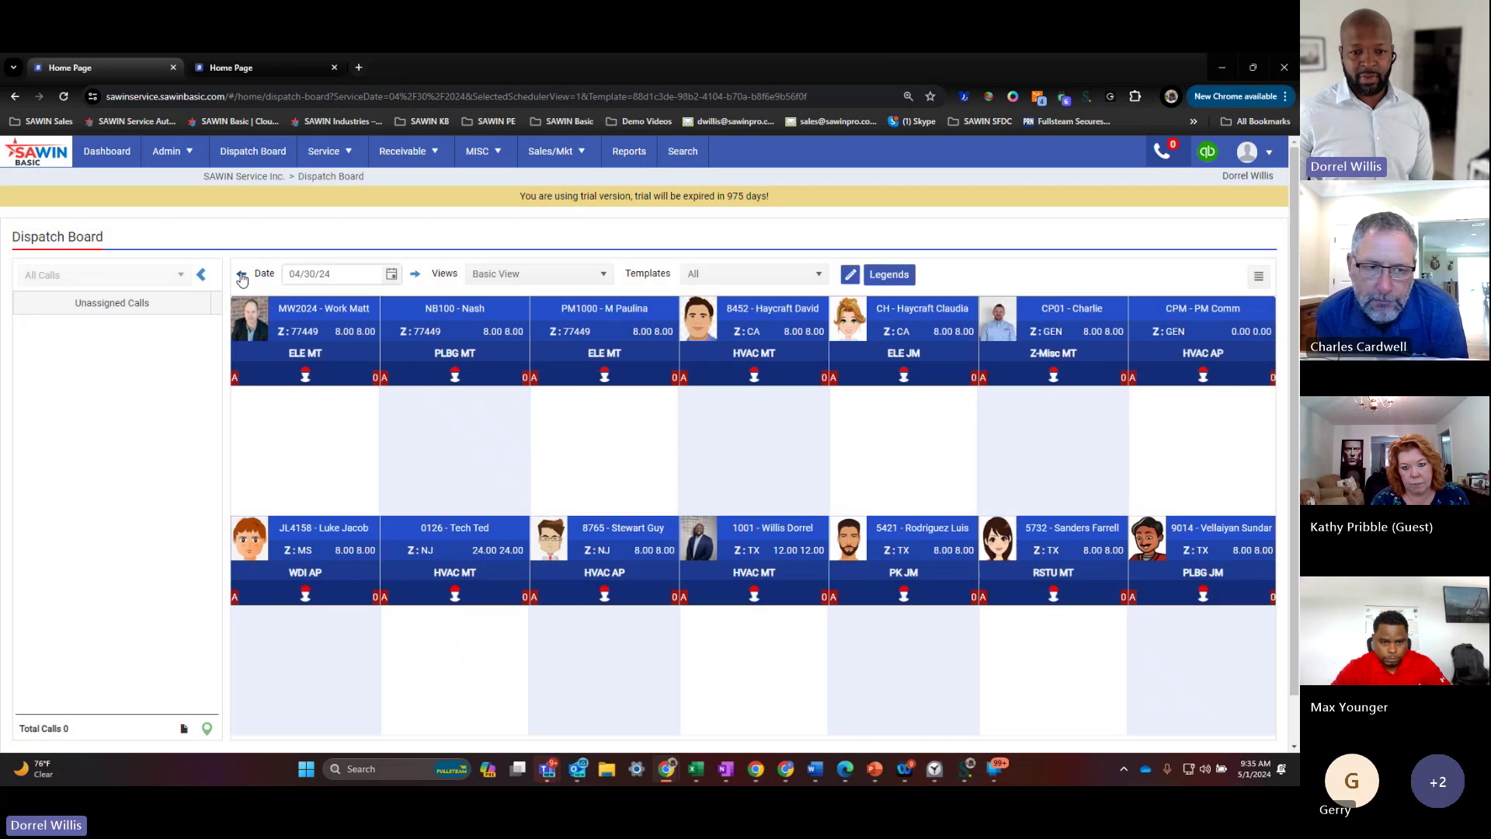
{"action": "left_click", "coordinate": [241, 274]}
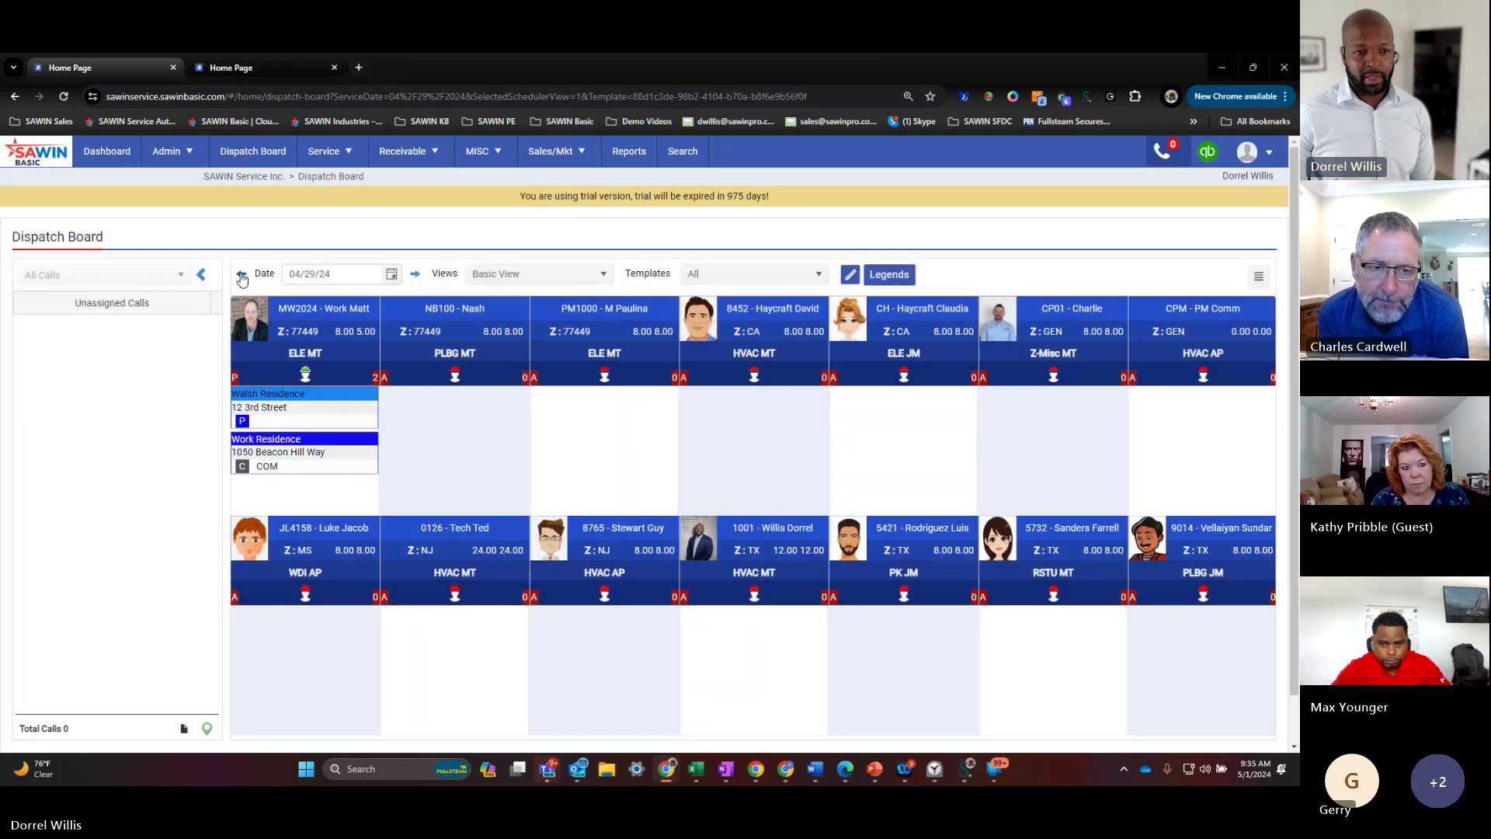
{"action": "left_click", "coordinate": [241, 274]}
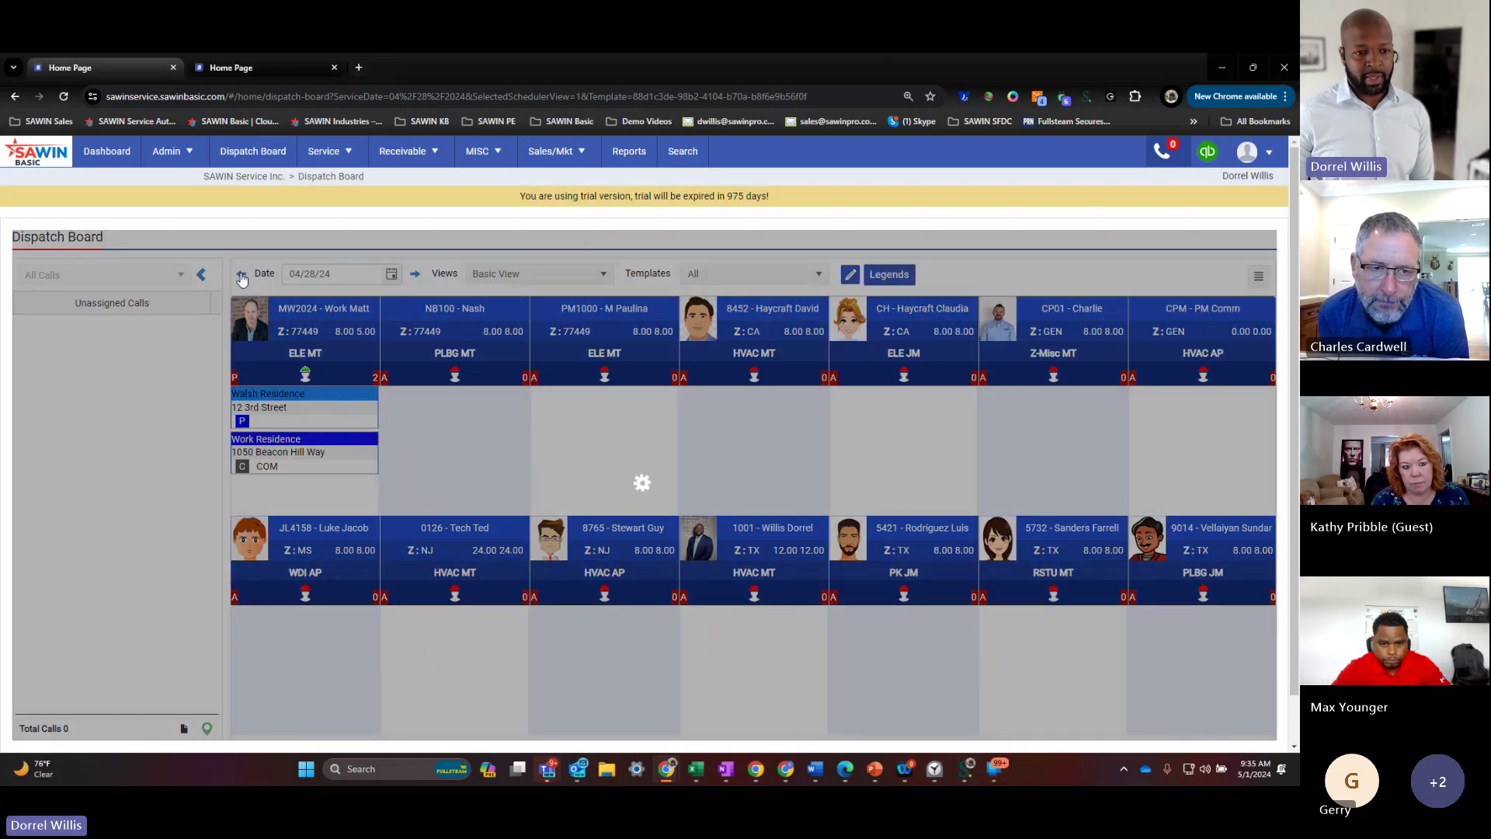
{"action": "left_click", "coordinate": [241, 274]}
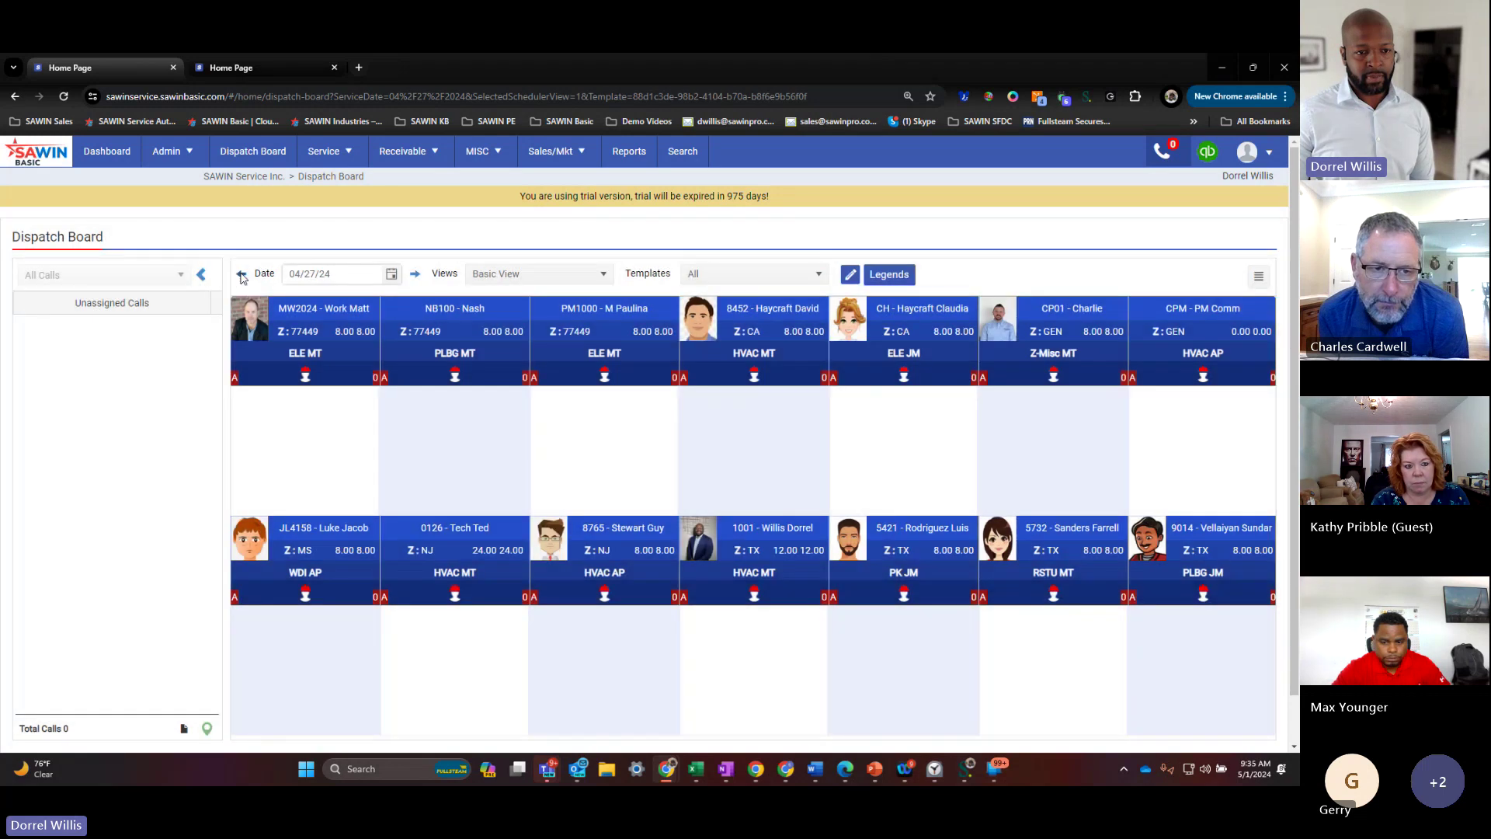
{"action": "left_click", "coordinate": [242, 274]}
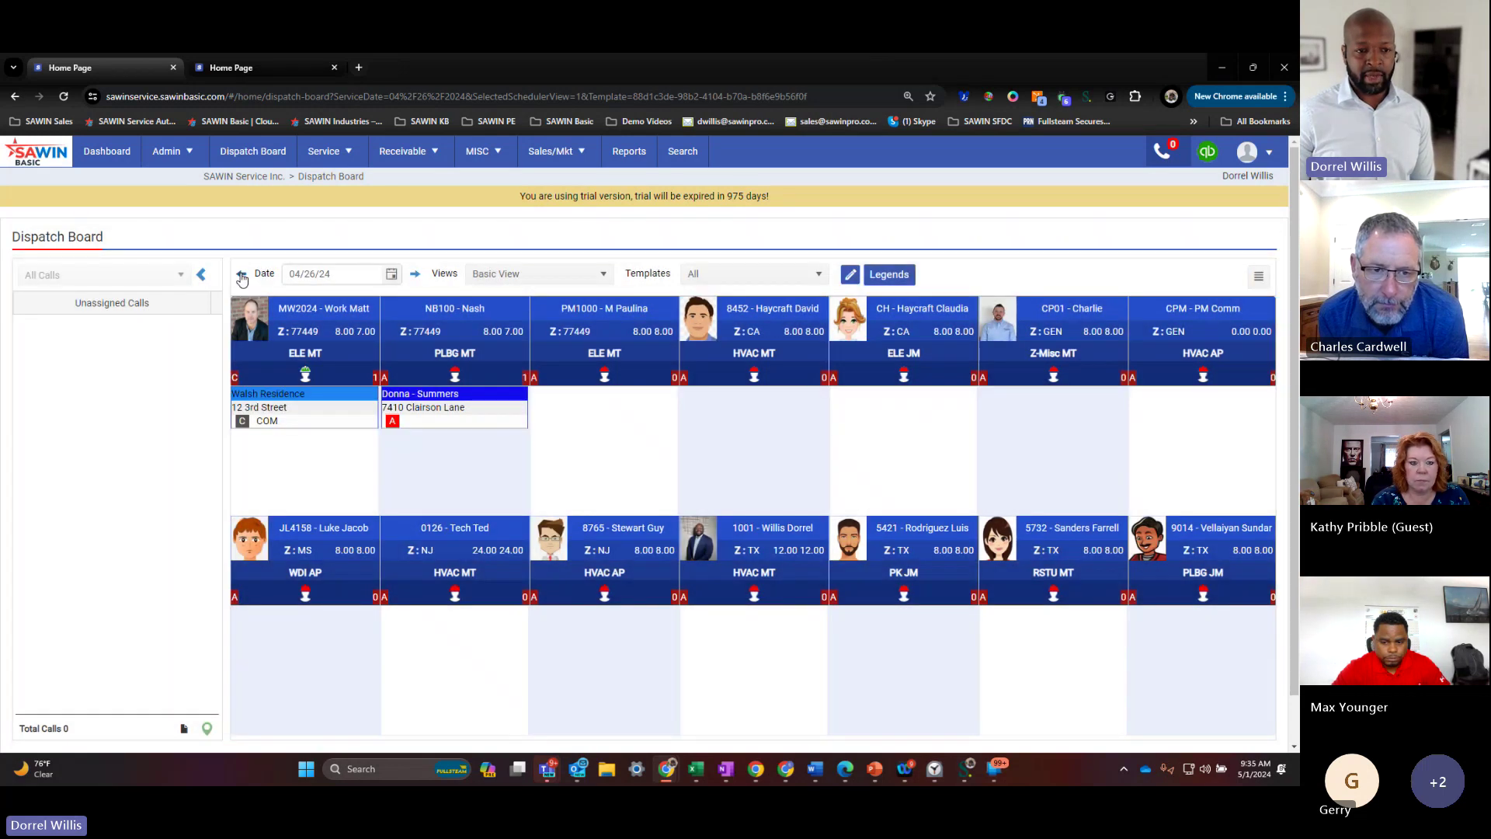
{"action": "left_click", "coordinate": [241, 276]}
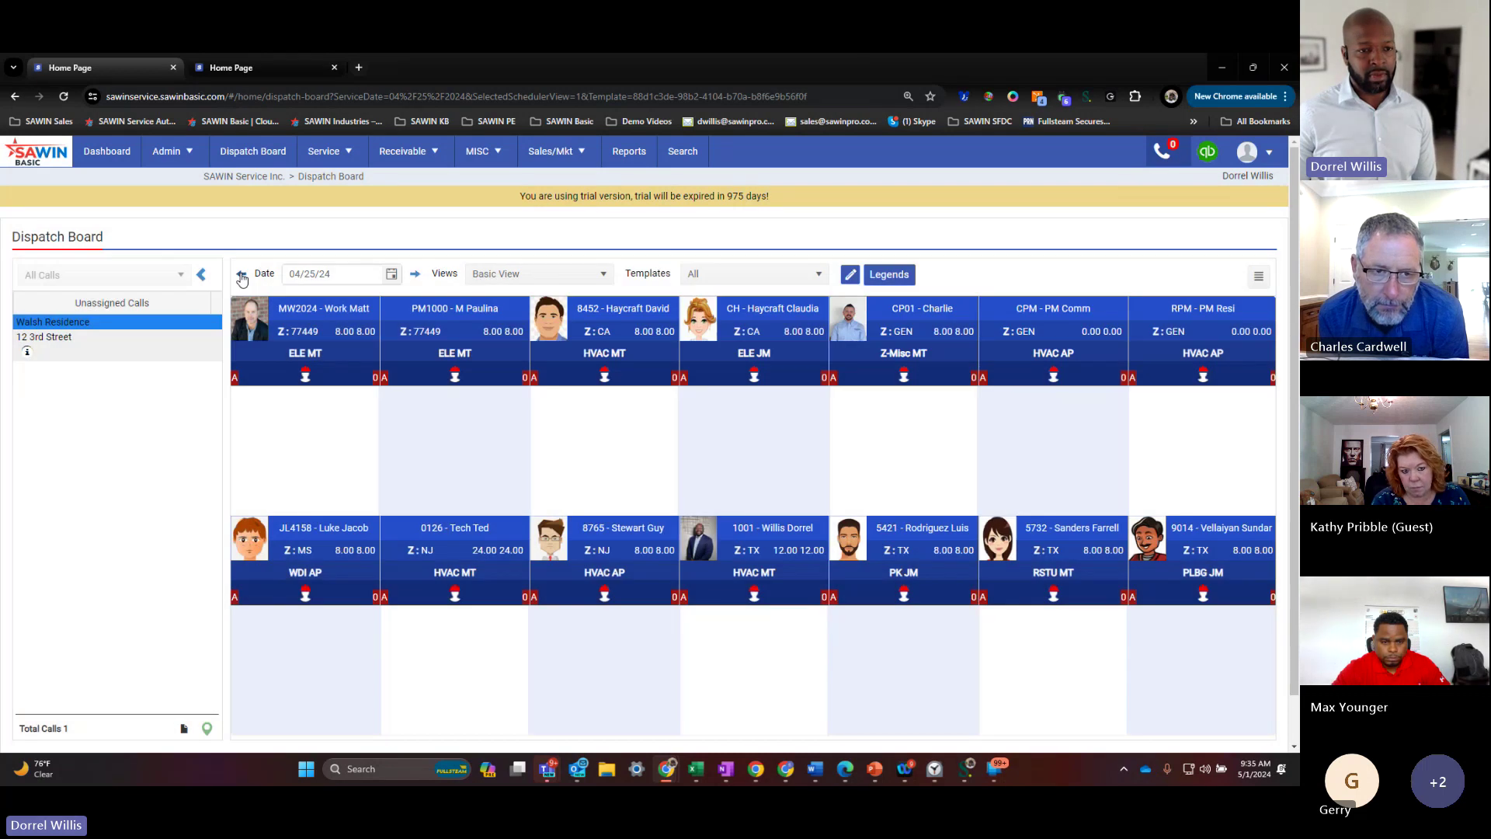
{"action": "left_click", "coordinate": [242, 277]}
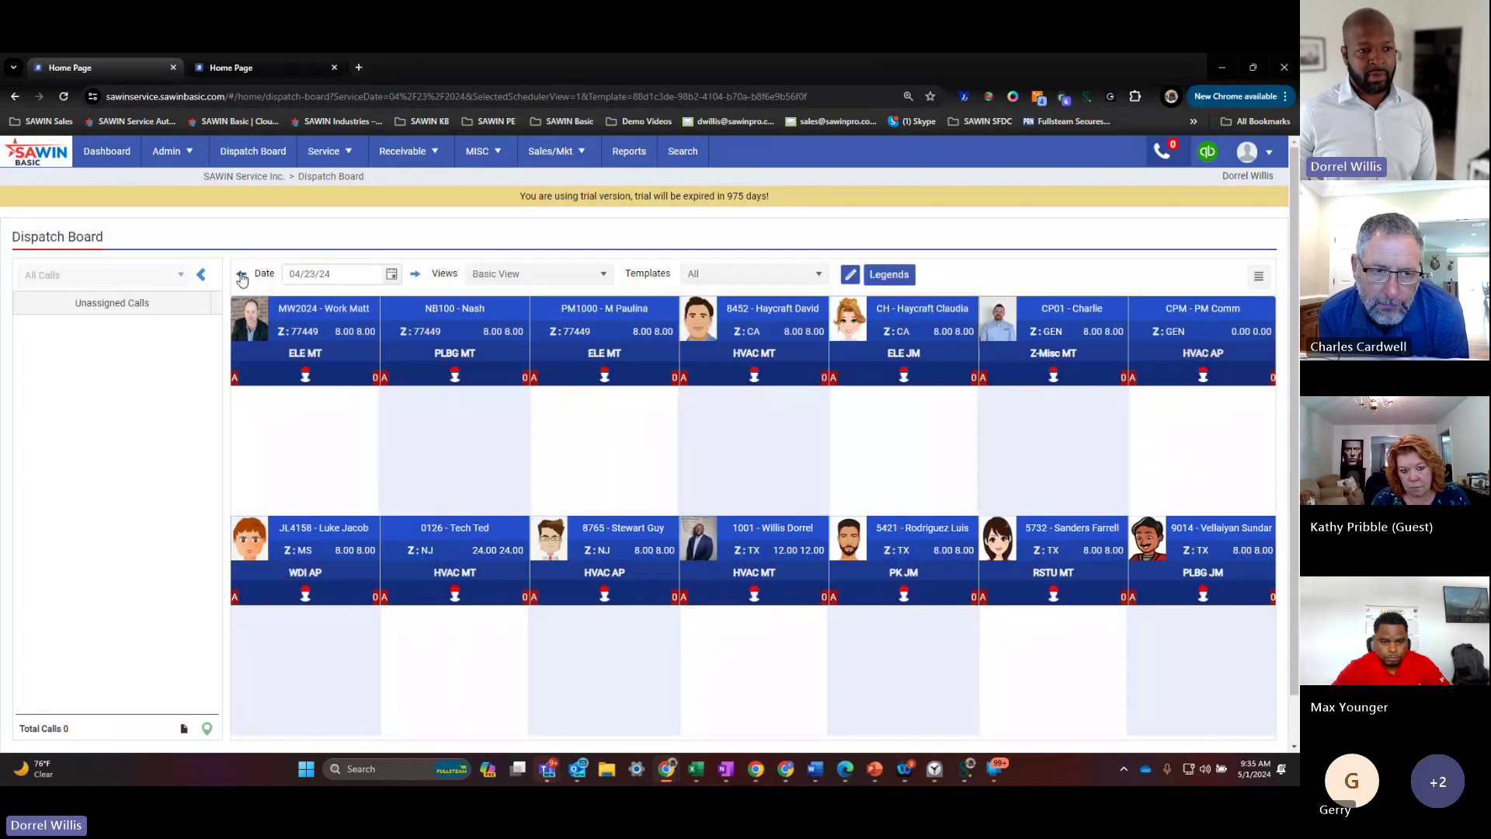
{"action": "left_click", "coordinate": [242, 276]}
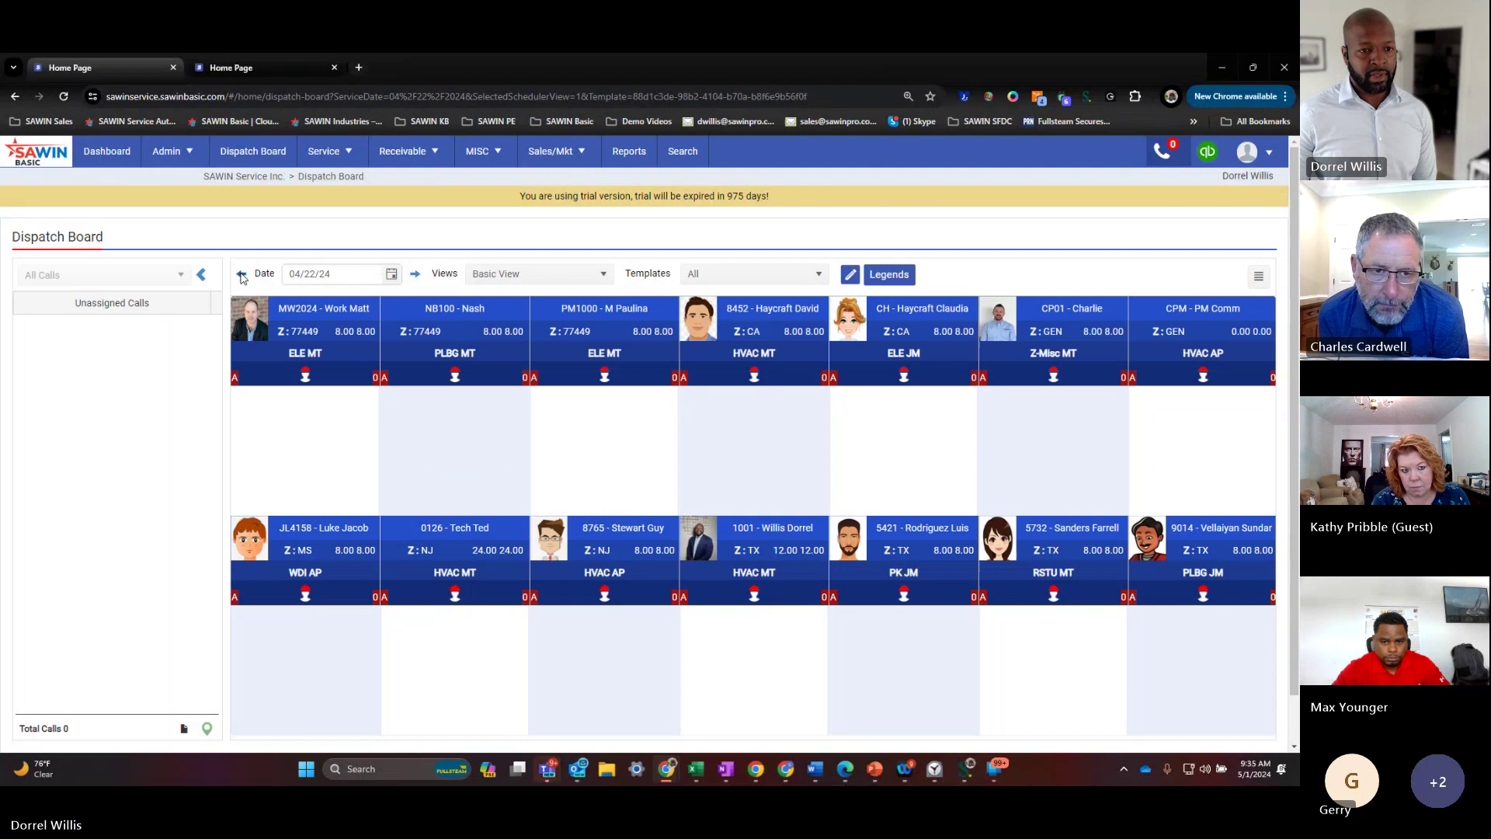
{"action": "left_click", "coordinate": [241, 277]}
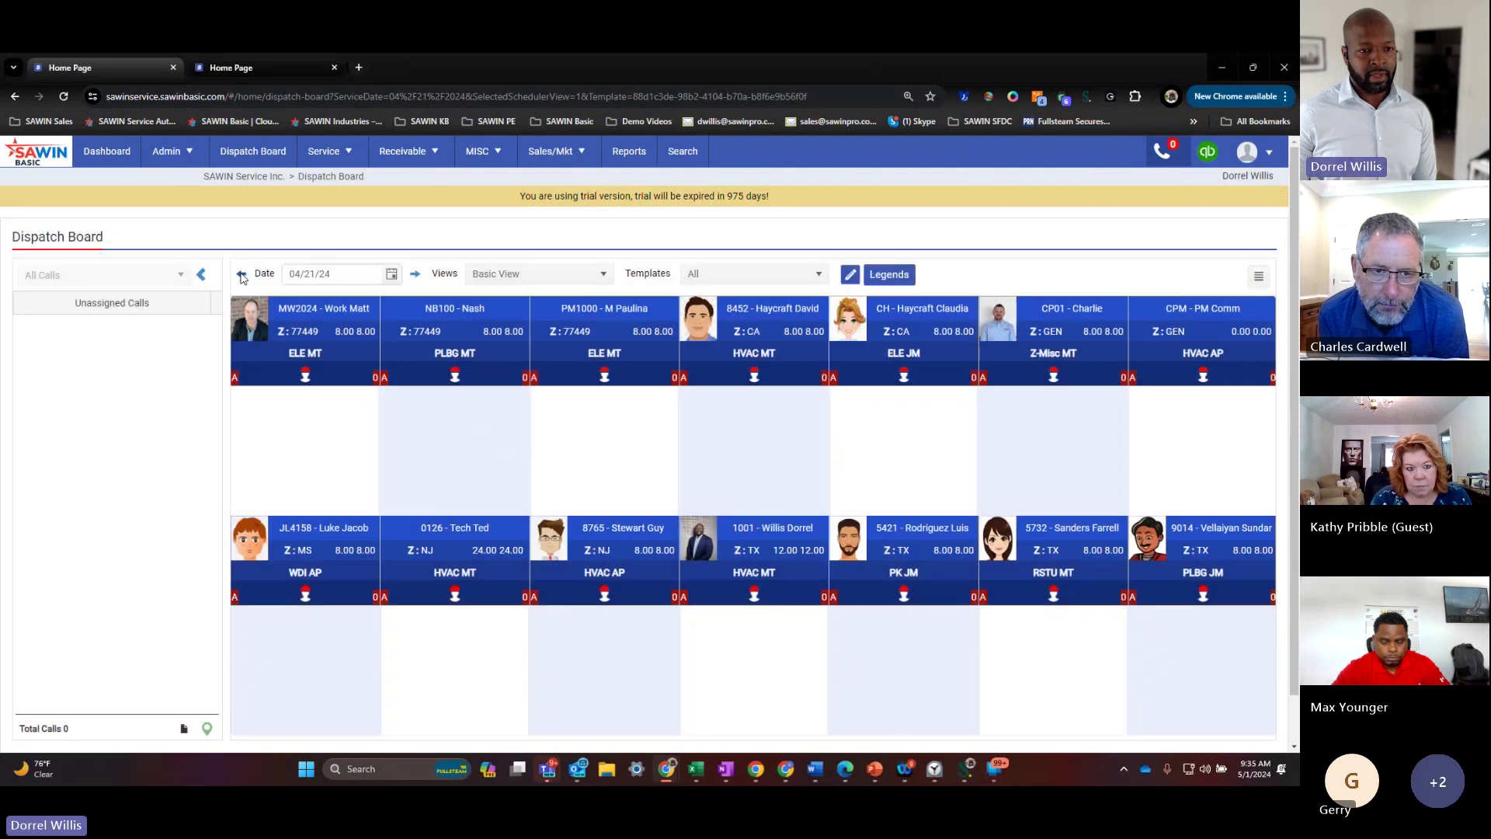
{"action": "left_click", "coordinate": [241, 276]}
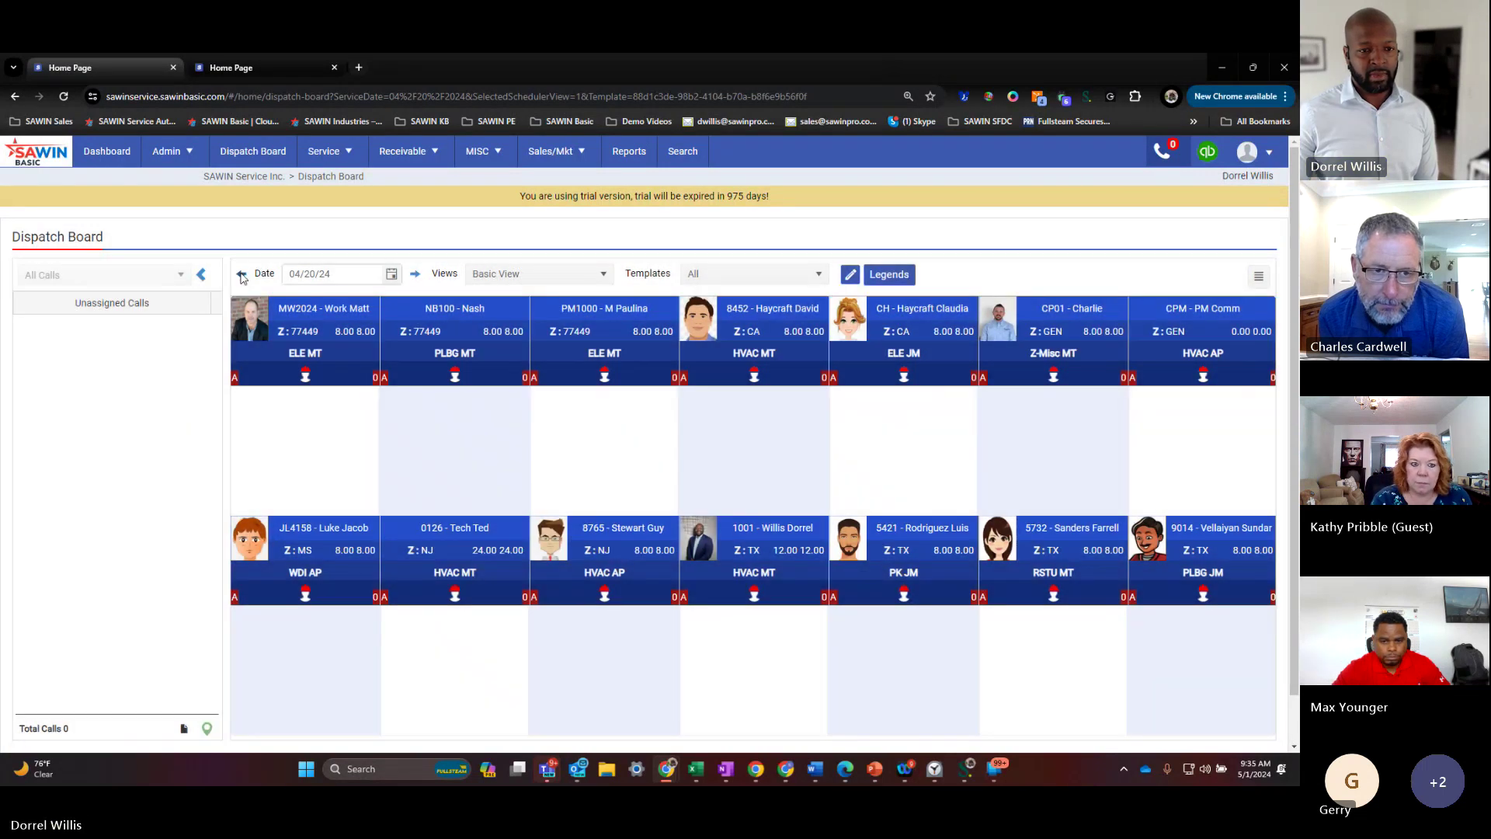
{"action": "left_click", "coordinate": [242, 276]}
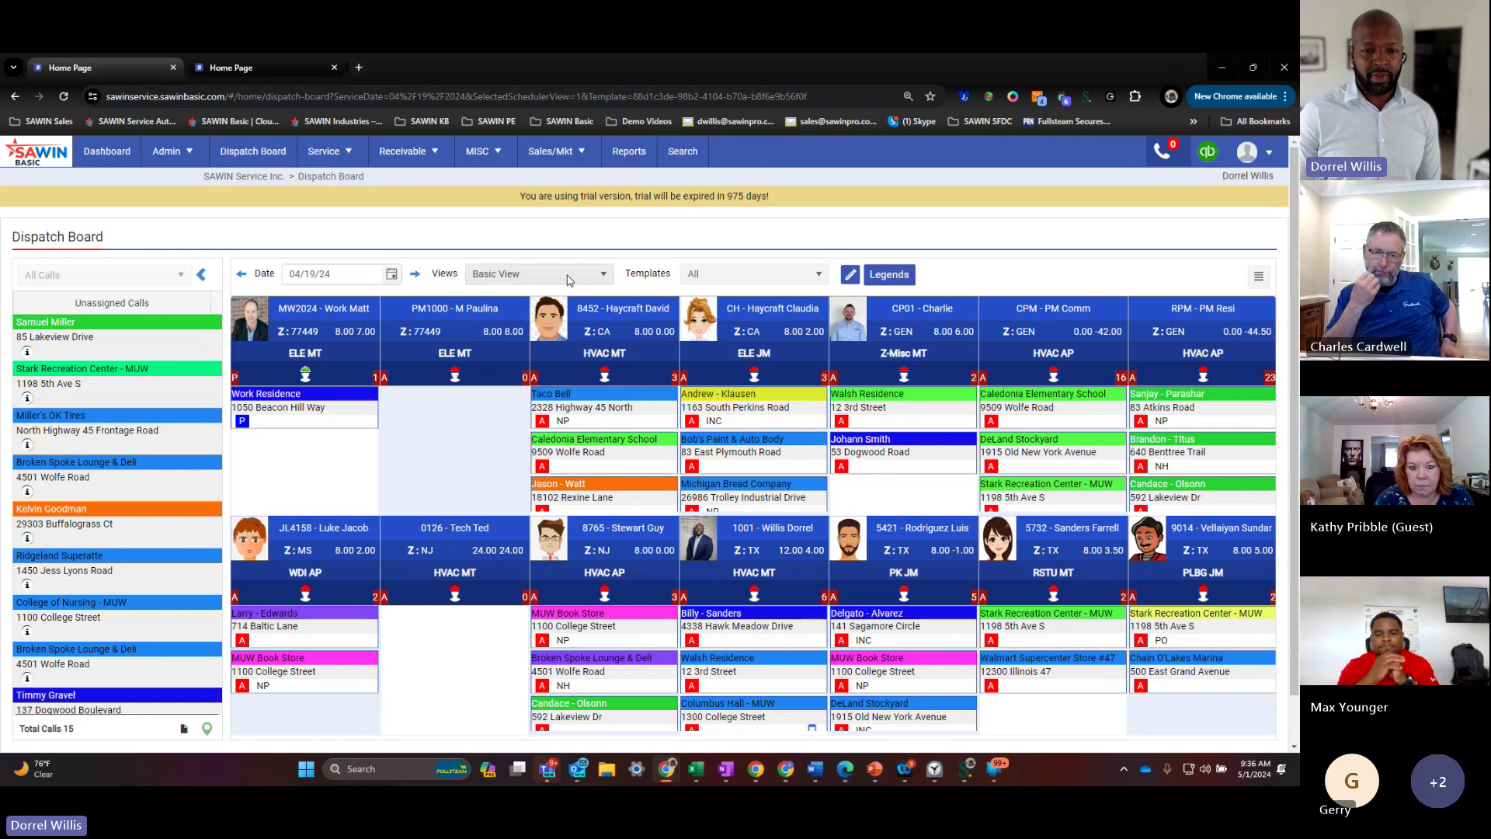
Display the board in Horizontal Timeslot View and switch it to Vertical Timeslot View
{"action": "left_click", "coordinate": [514, 276]}
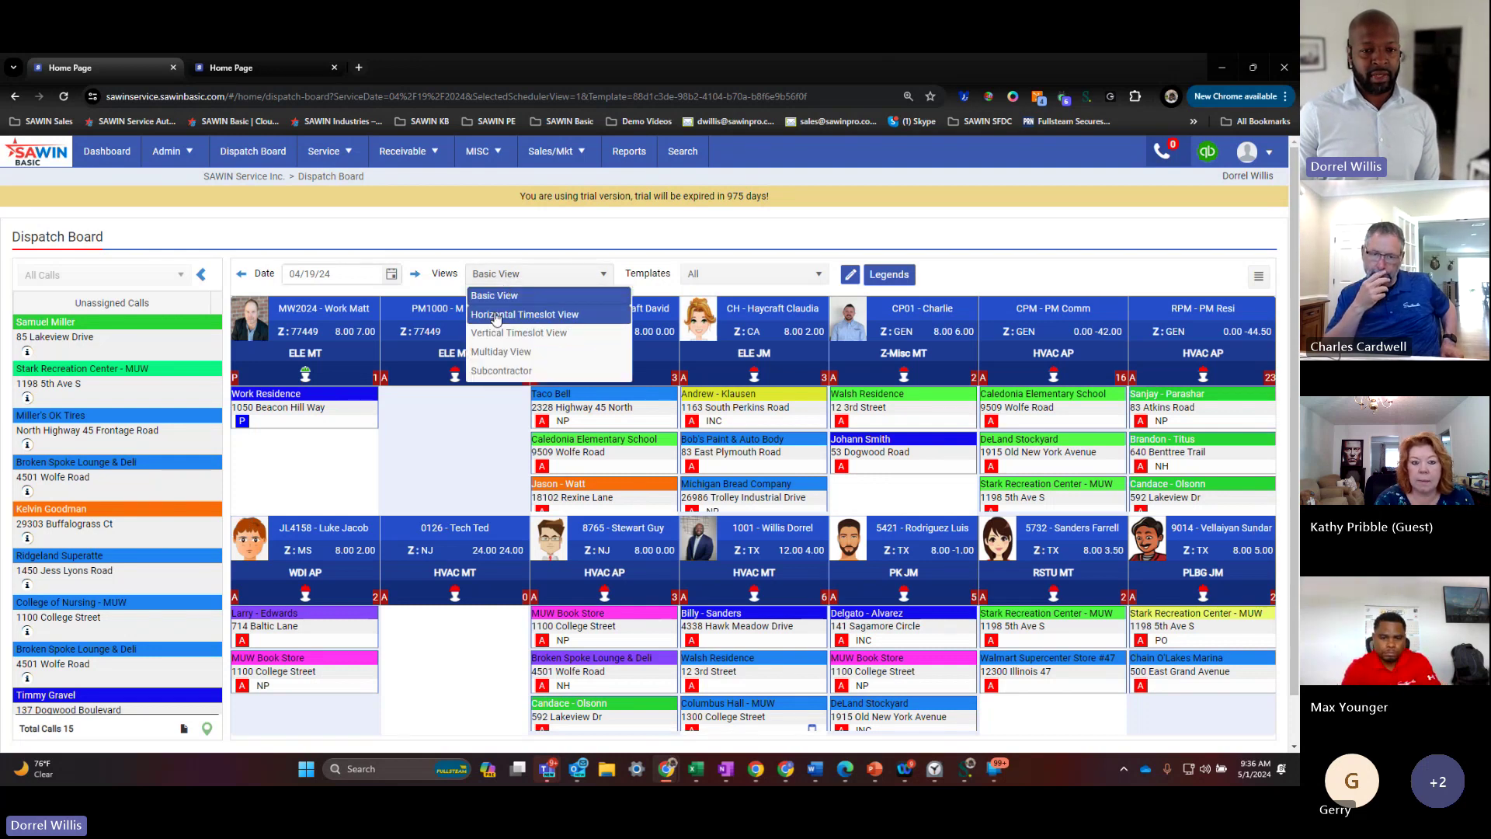
{"action": "left_click", "coordinate": [496, 316]}
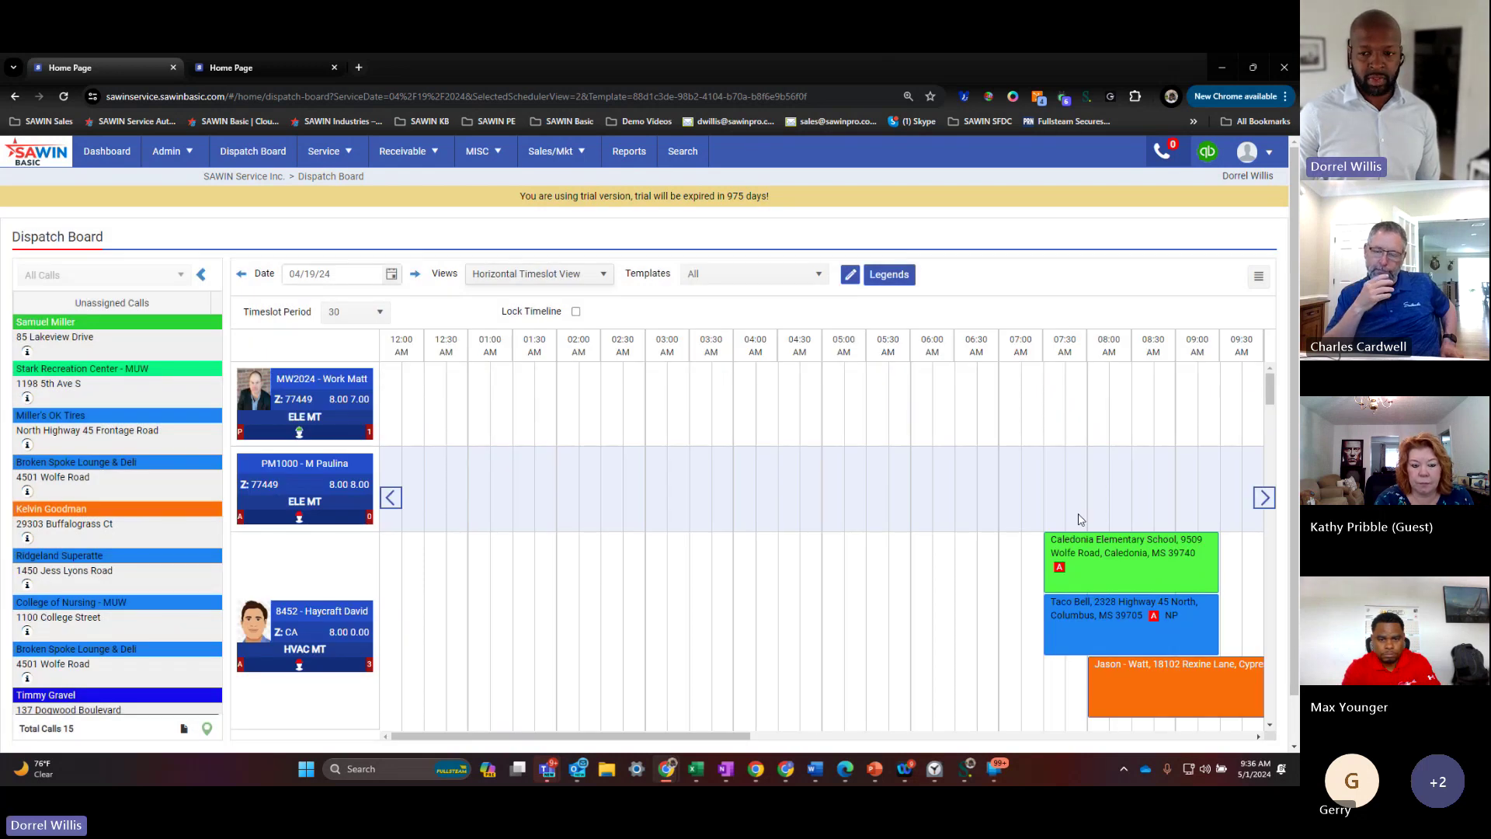
{"action": "left_click", "coordinate": [561, 274]}
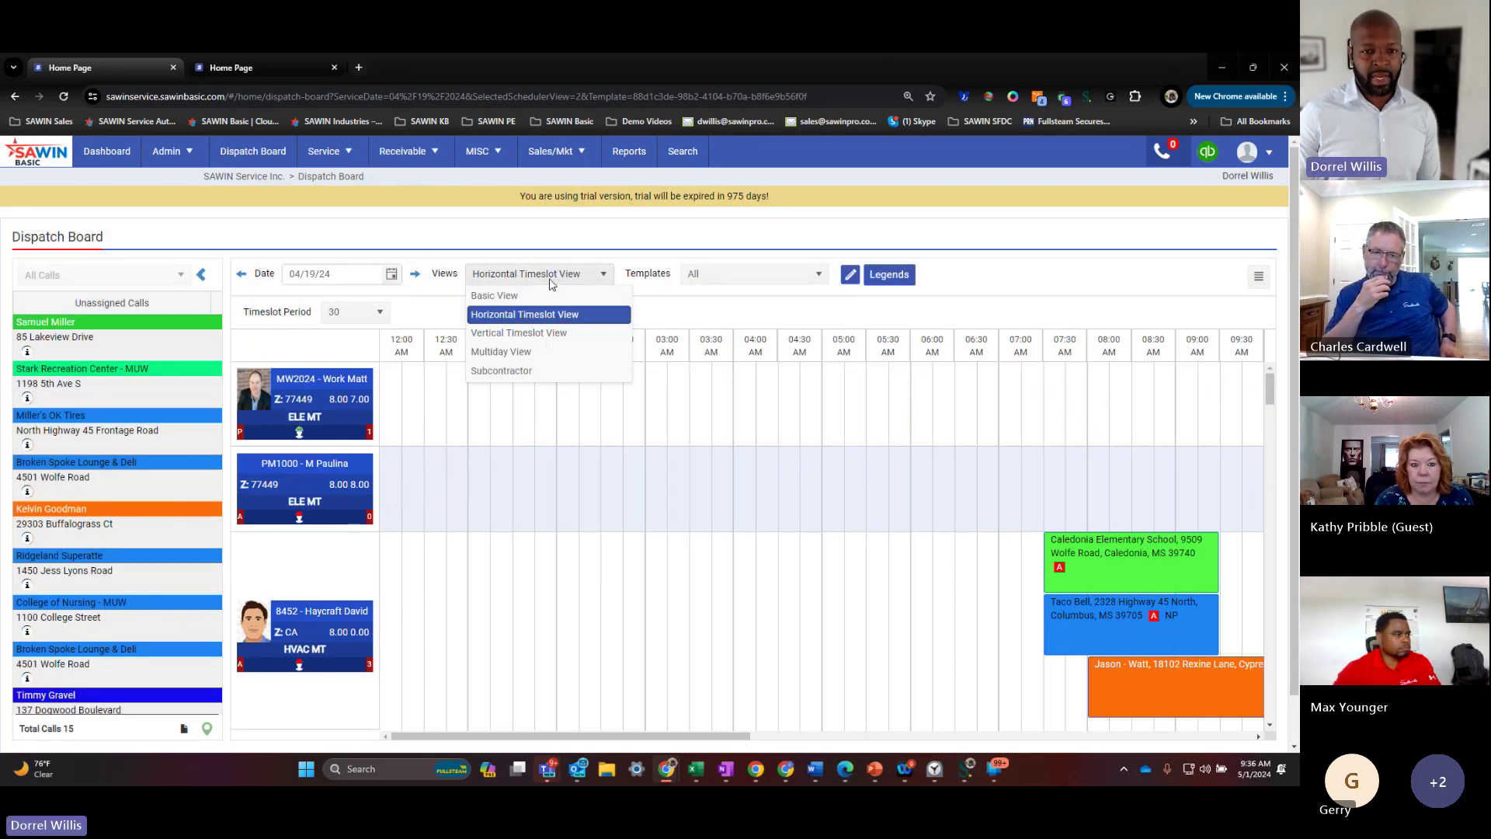
{"action": "left_click", "coordinate": [503, 332]}
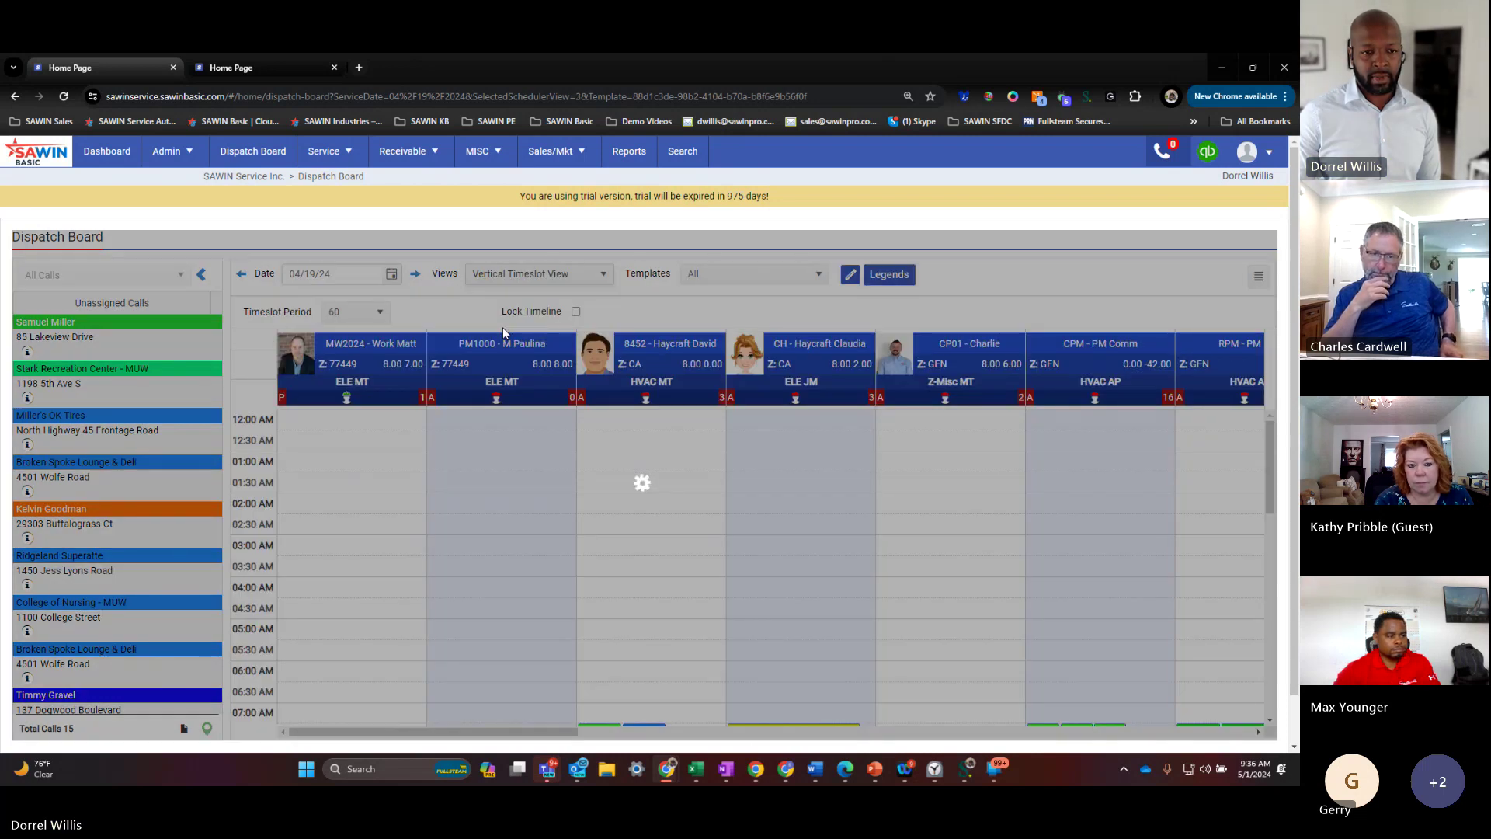
Assign the first unassigned Broken Spoke Lounge & Deli call to the technician in the first column at 08:30 AM
{"action": "scroll", "coordinate": [381, 527], "scroll_direction": "down", "scroll_amount": 4}
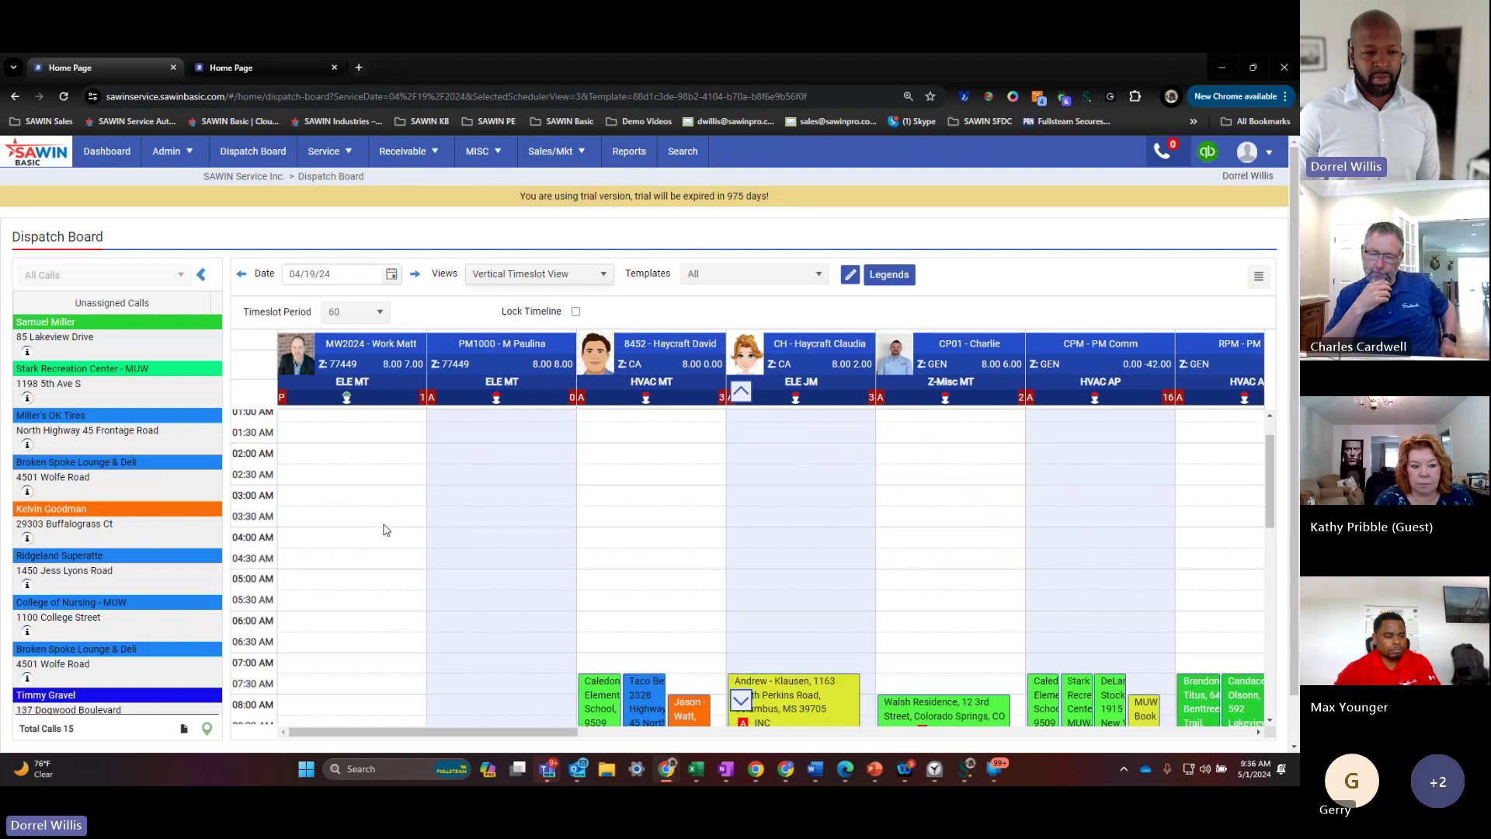
{"action": "scroll", "coordinate": [384, 528], "scroll_direction": "down", "scroll_amount": 3}
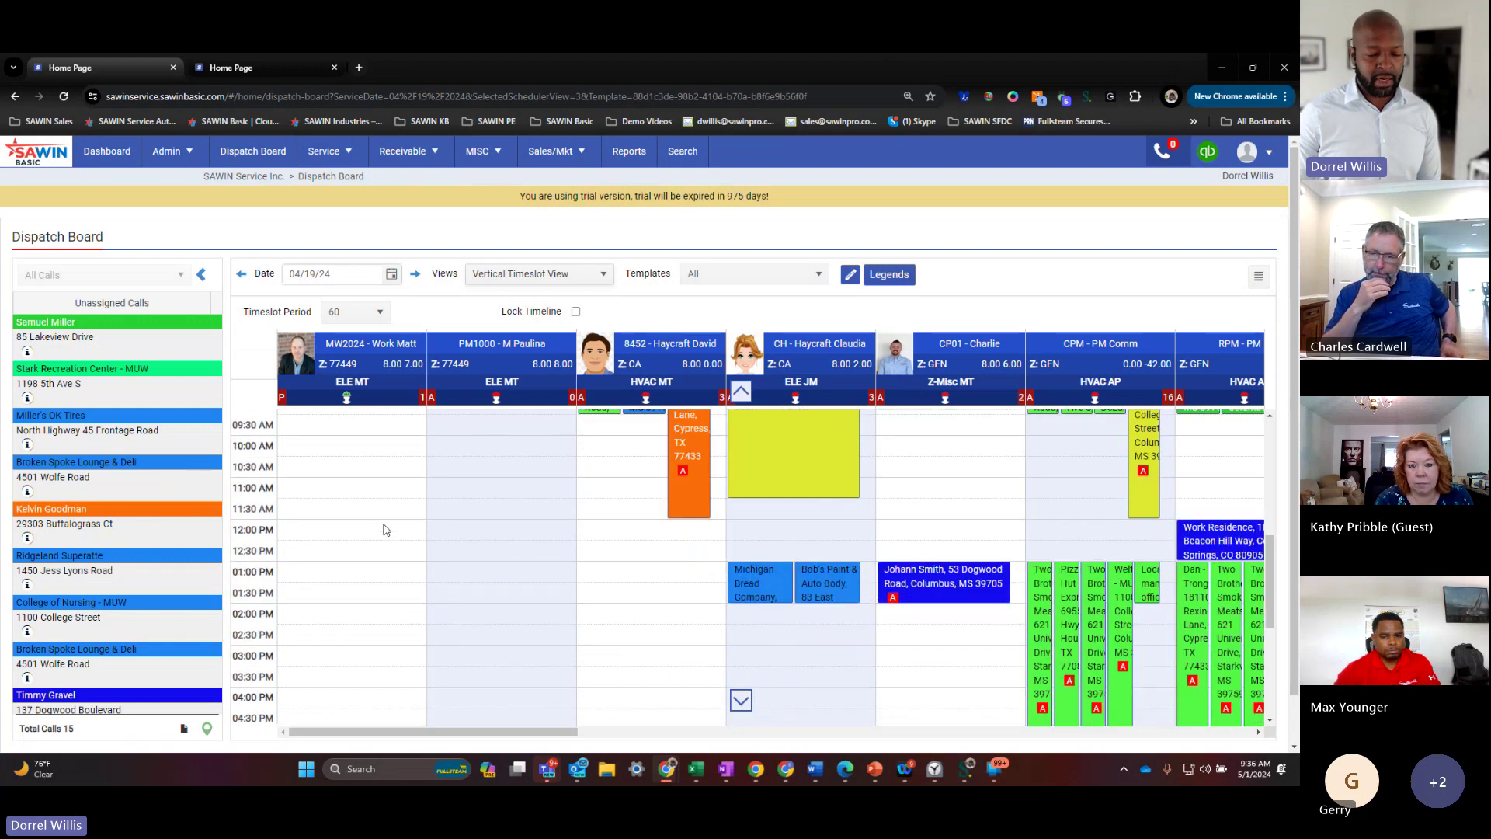
{"action": "scroll", "coordinate": [382, 528], "scroll_direction": "up", "scroll_amount": 3}
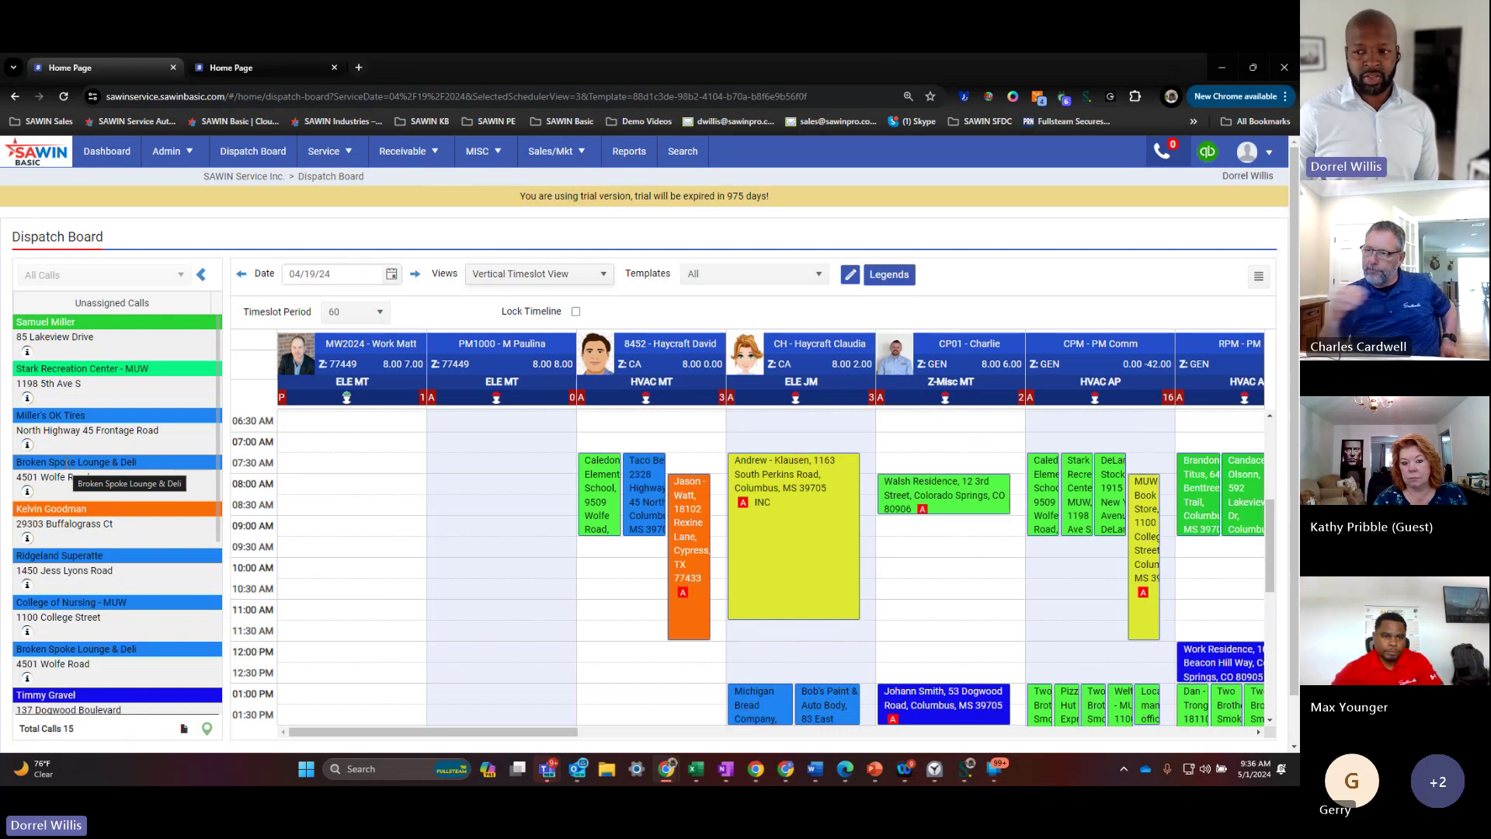
{"action": "left_click_drag", "start_coordinate": [68, 463], "coordinate": [320, 506]}
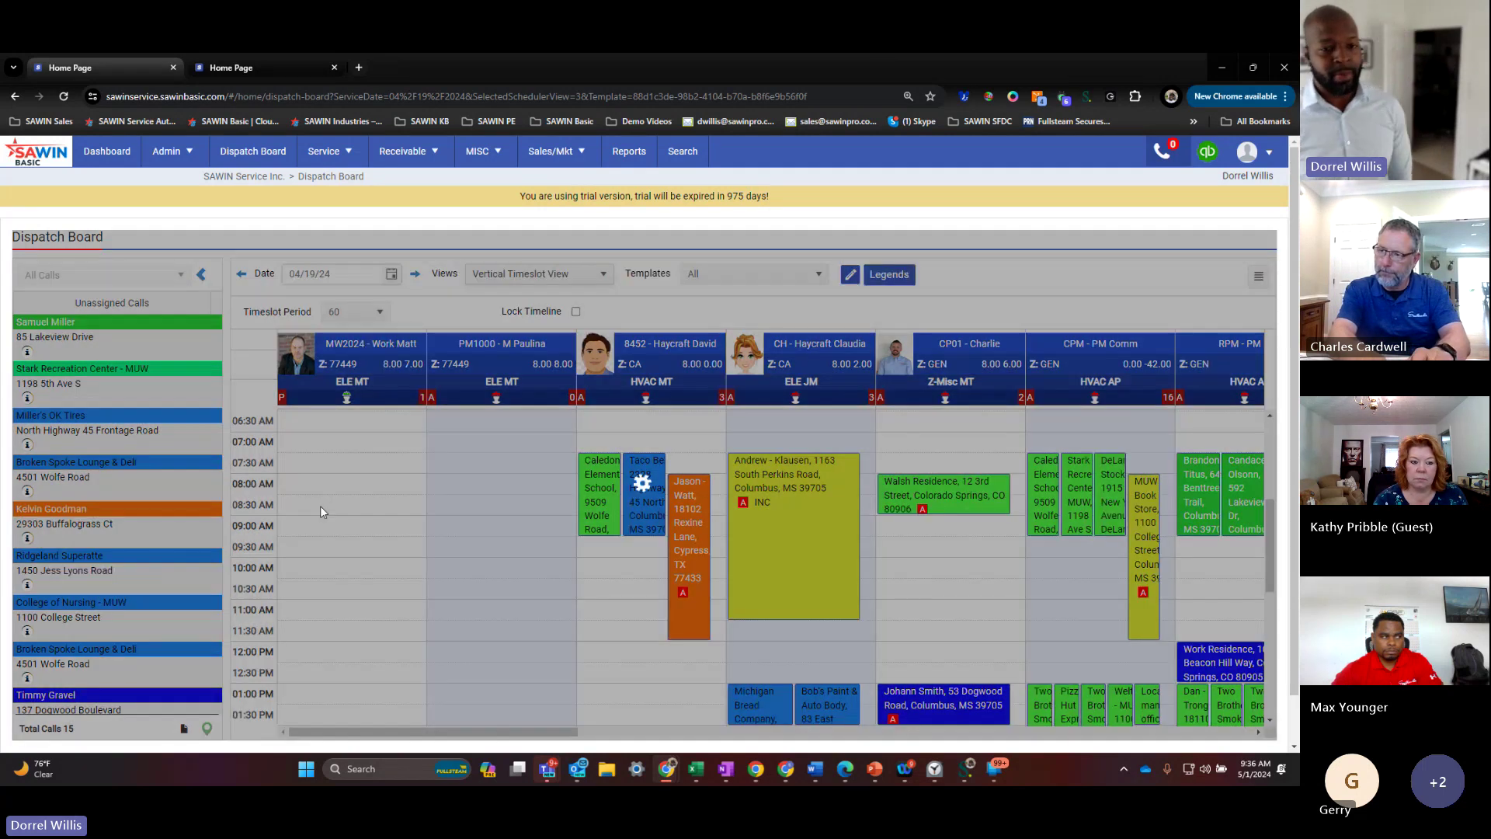
Look over the other technicians' columns and the legend of appointment confirmation and call statuses
{"action": "left_click", "coordinate": [795, 272]}
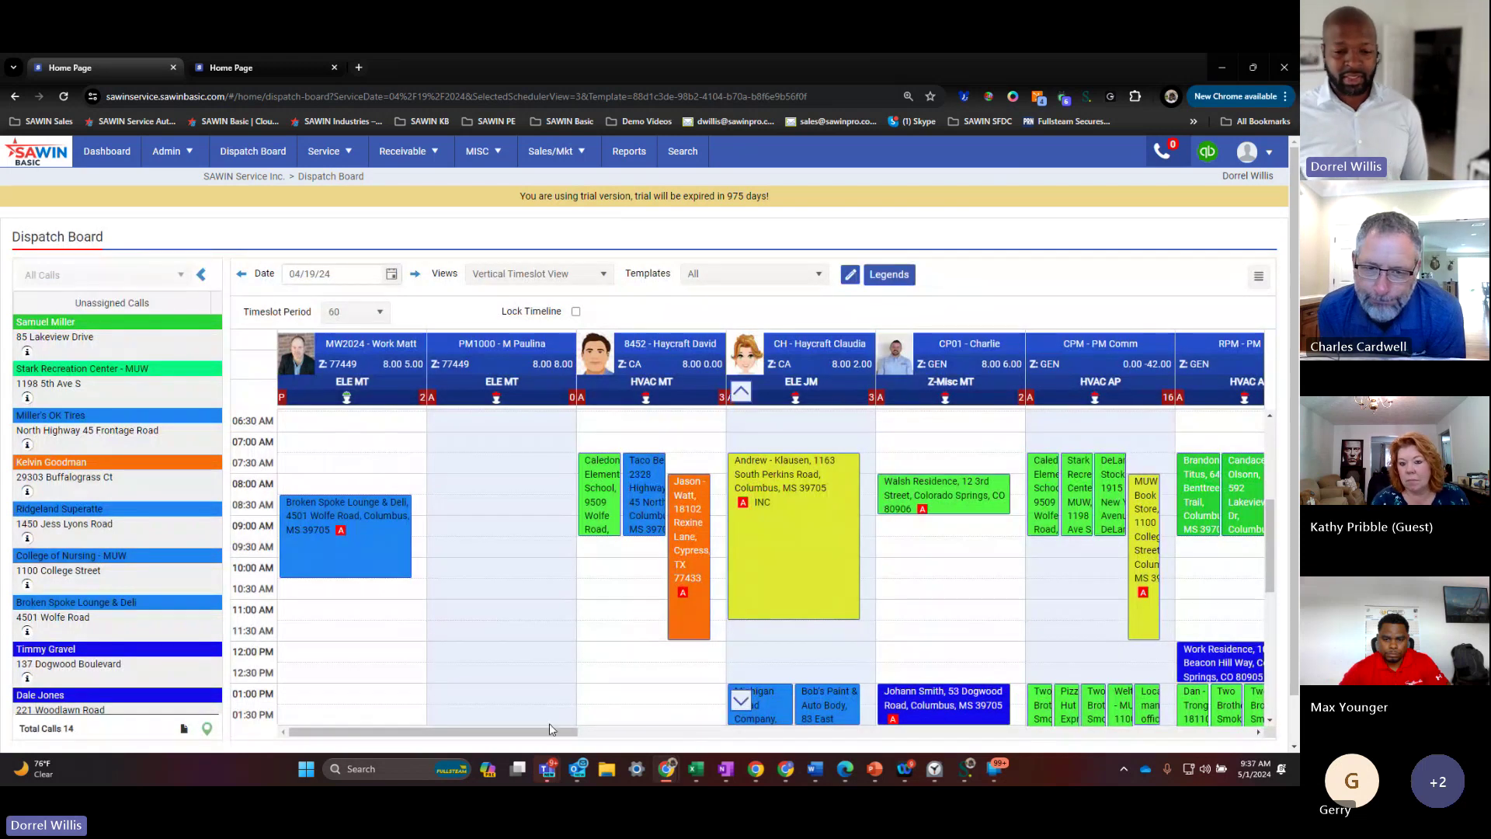
{"action": "left_click_drag", "start_coordinate": [544, 734], "coordinate": [730, 739]}
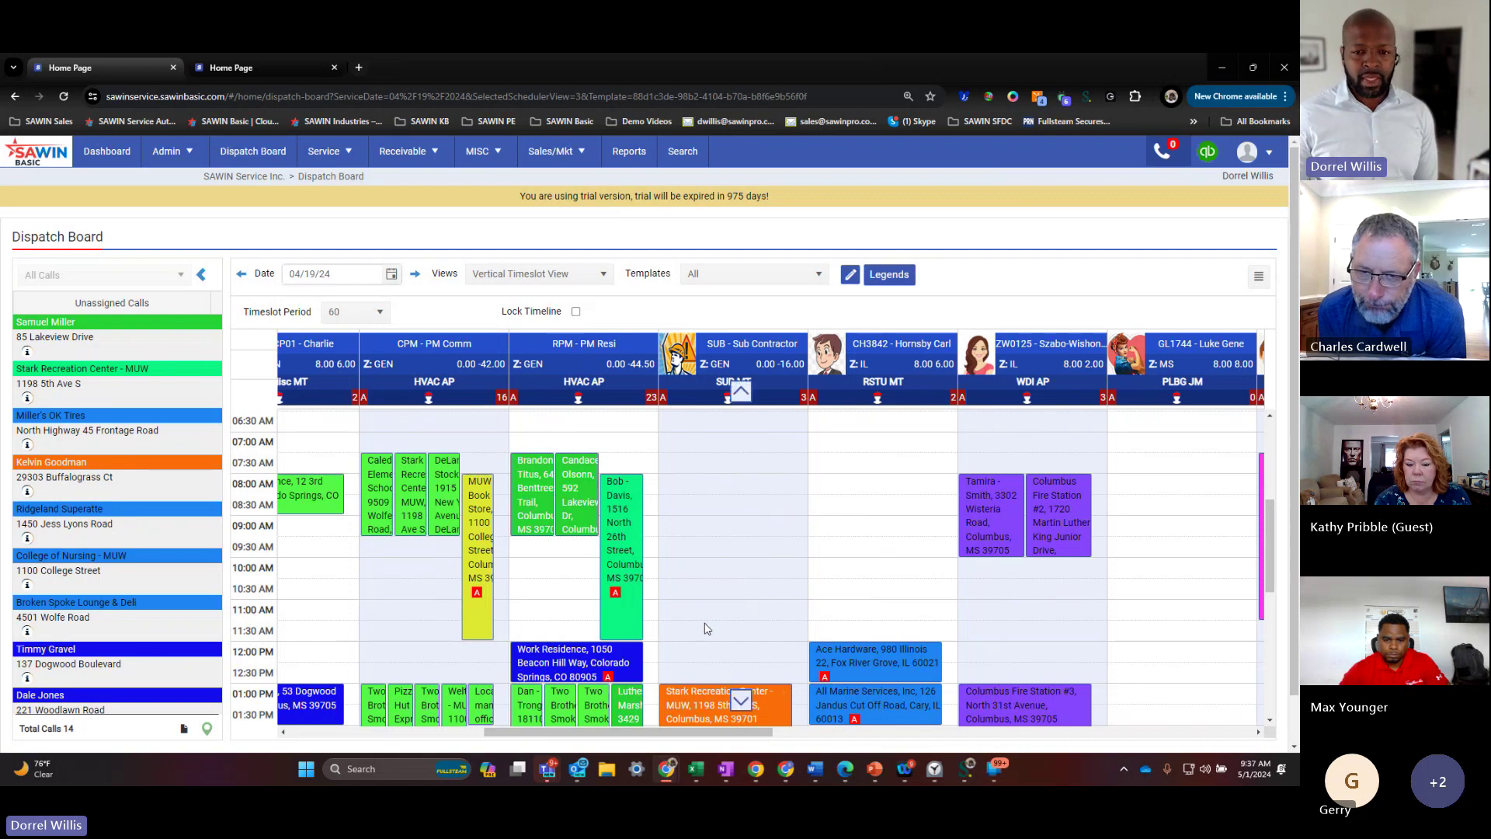
{"action": "left_click", "coordinate": [888, 275]}
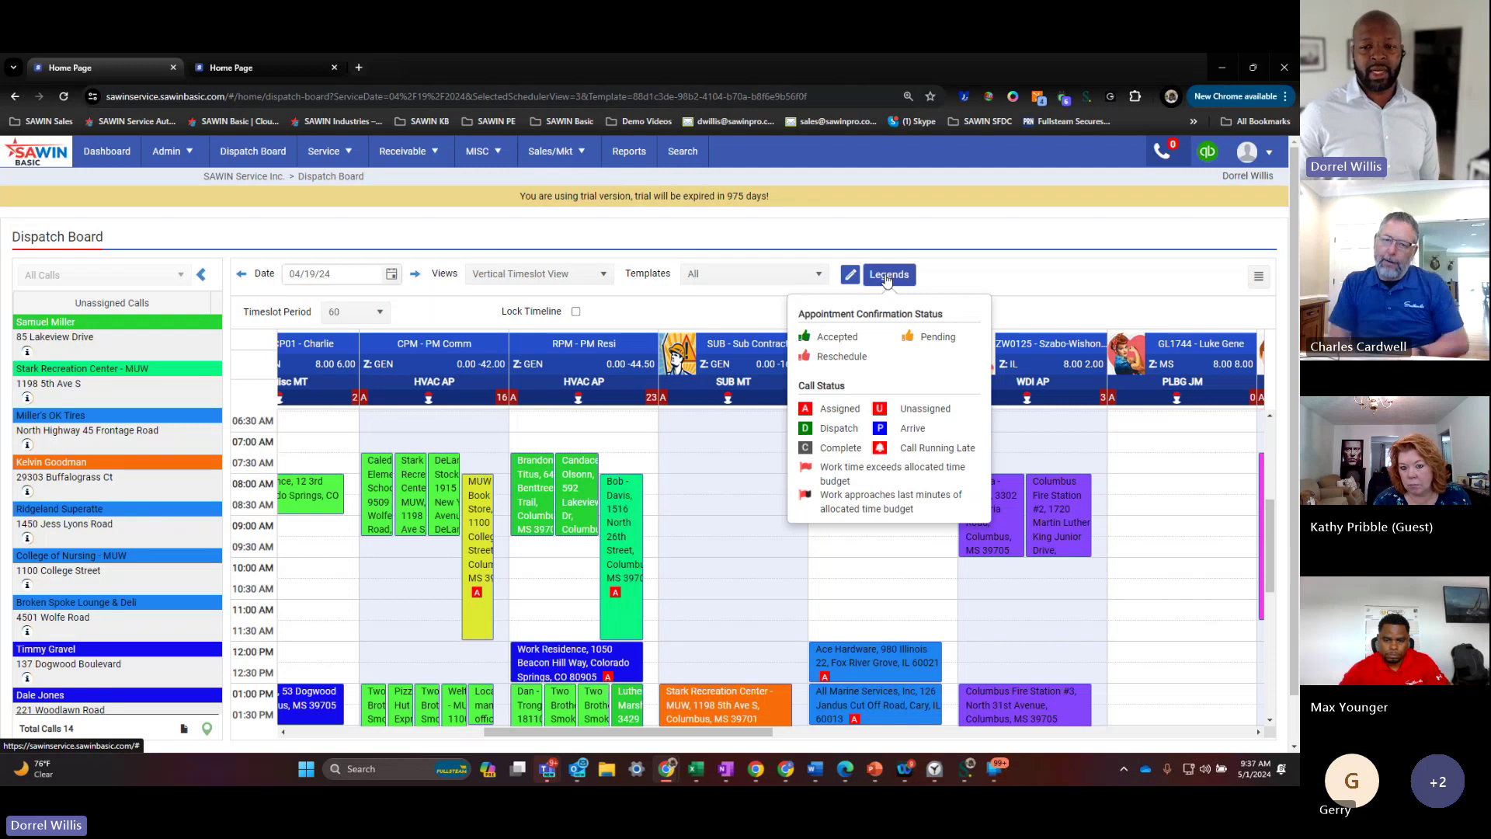
{"action": "left_click", "coordinate": [888, 275]}
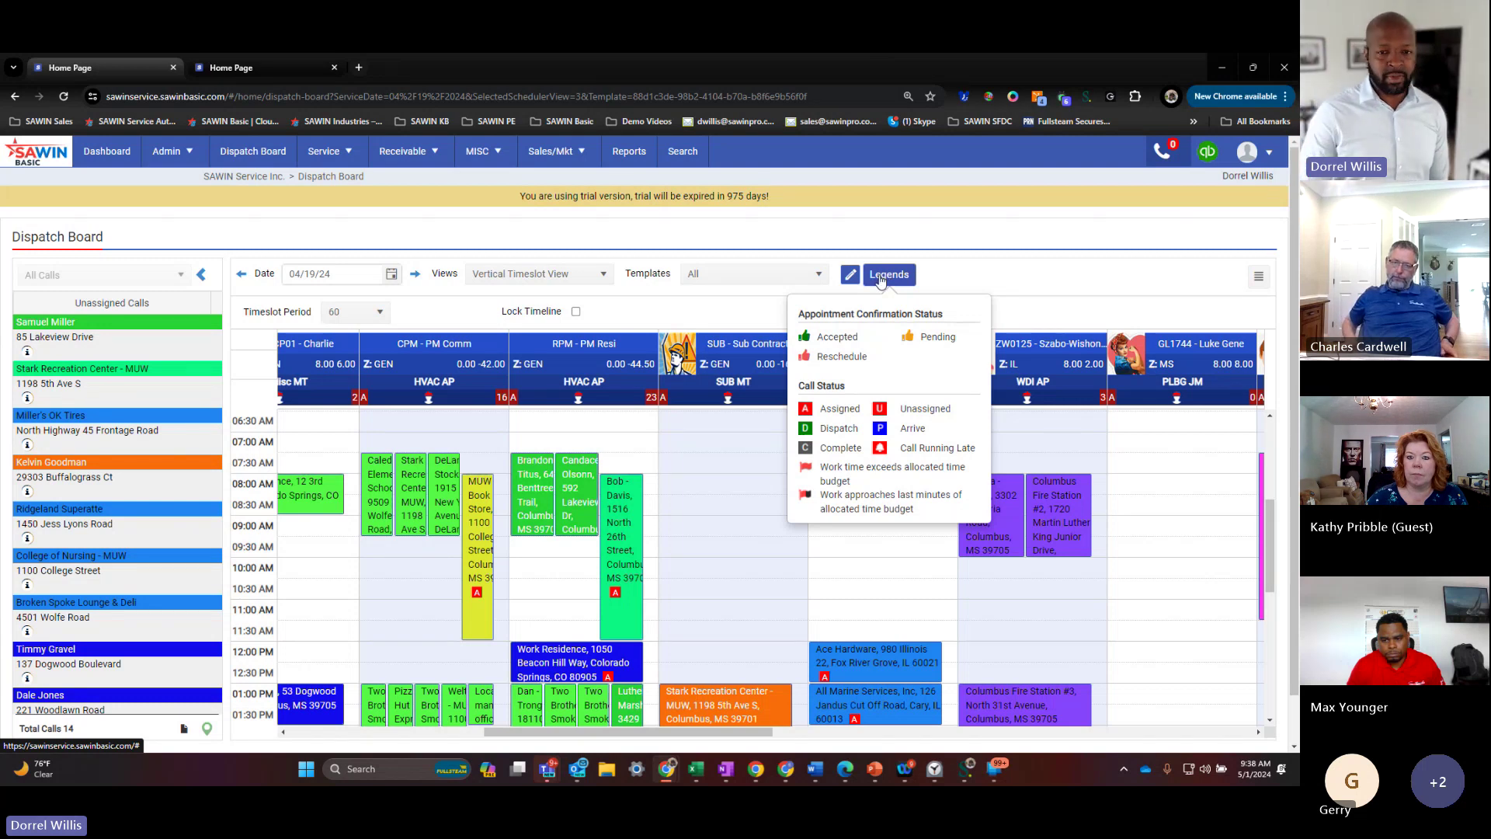
Show the calls on the map, view the details of three marked calls around Houston, and close their pop-ups
{"action": "left_click", "coordinate": [1258, 275]}
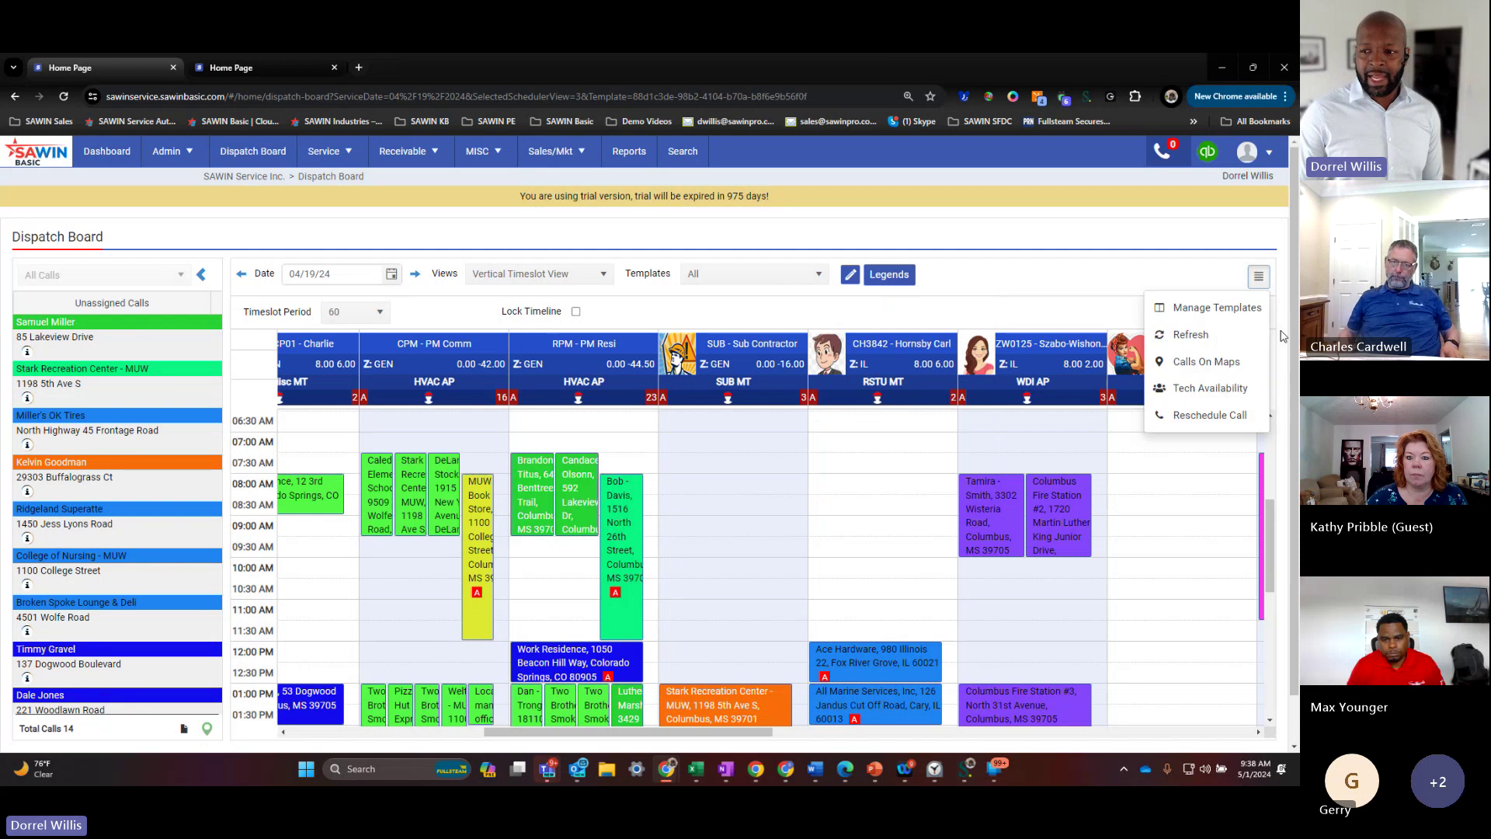
{"action": "left_click", "coordinate": [1212, 370]}
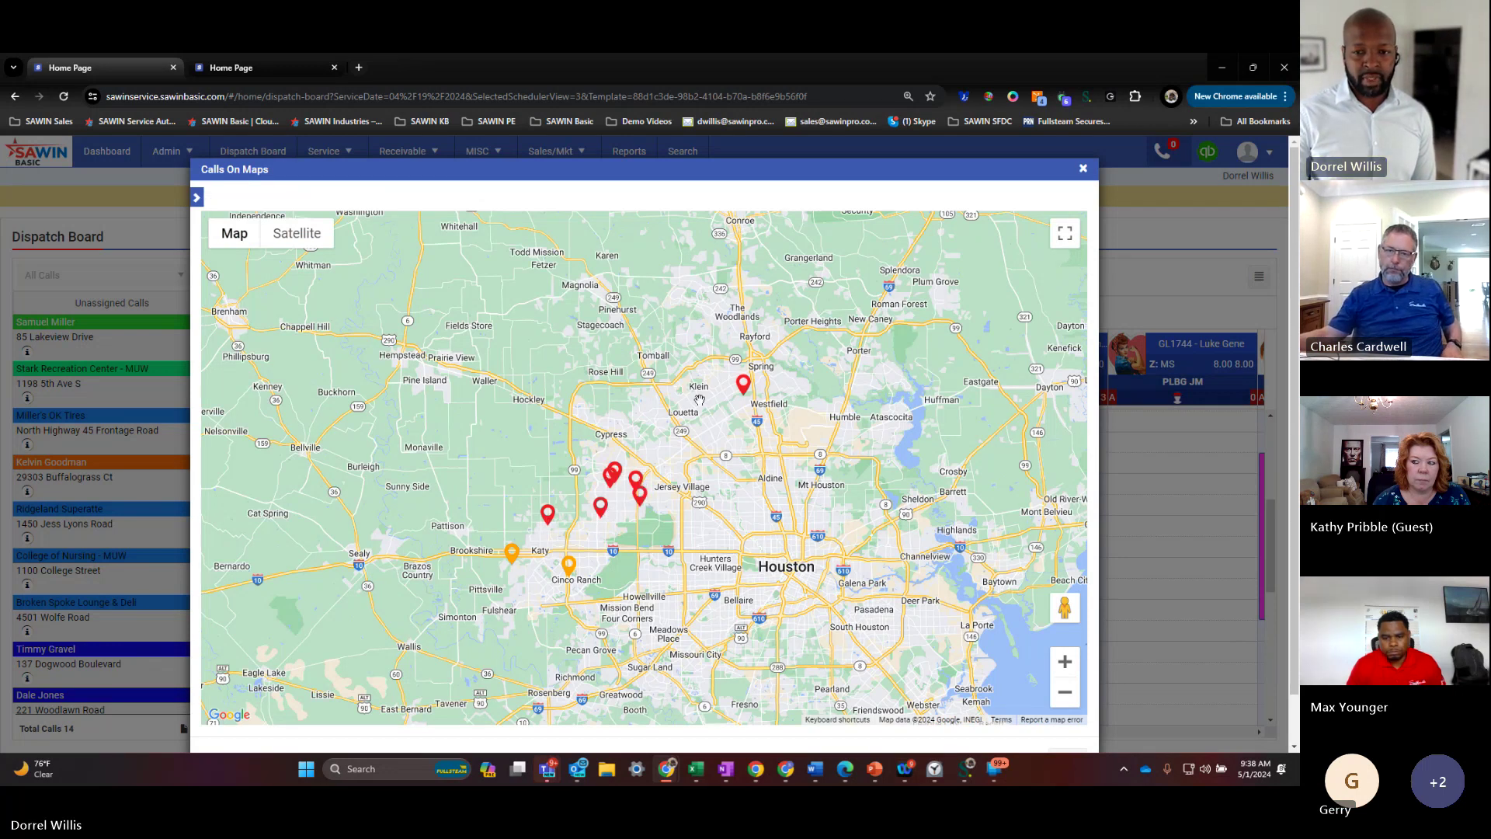
{"action": "left_click", "coordinate": [746, 388]}
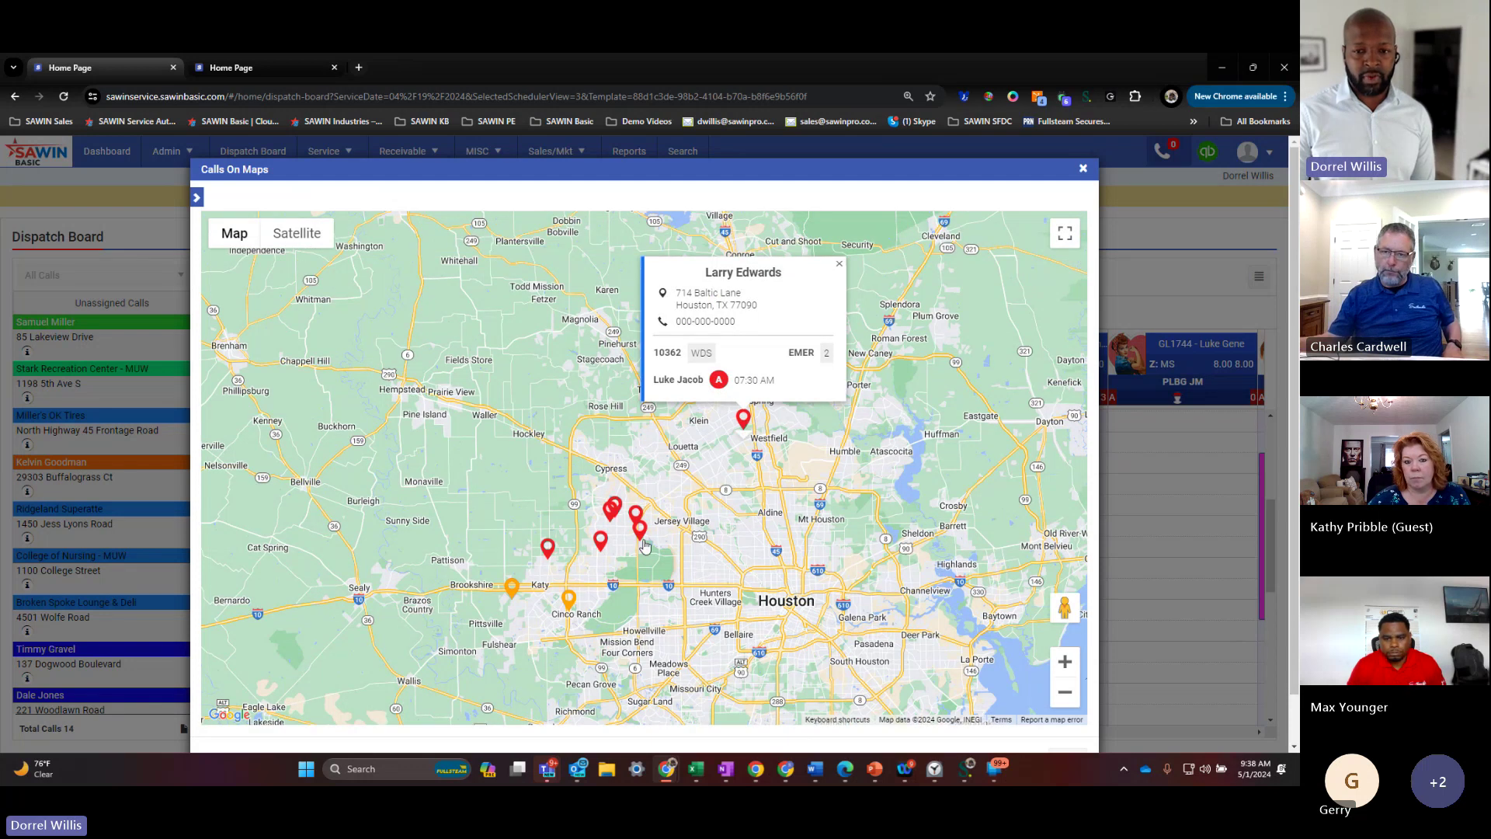
{"action": "left_click", "coordinate": [640, 535]}
{"action": "left_click", "coordinate": [567, 601]}
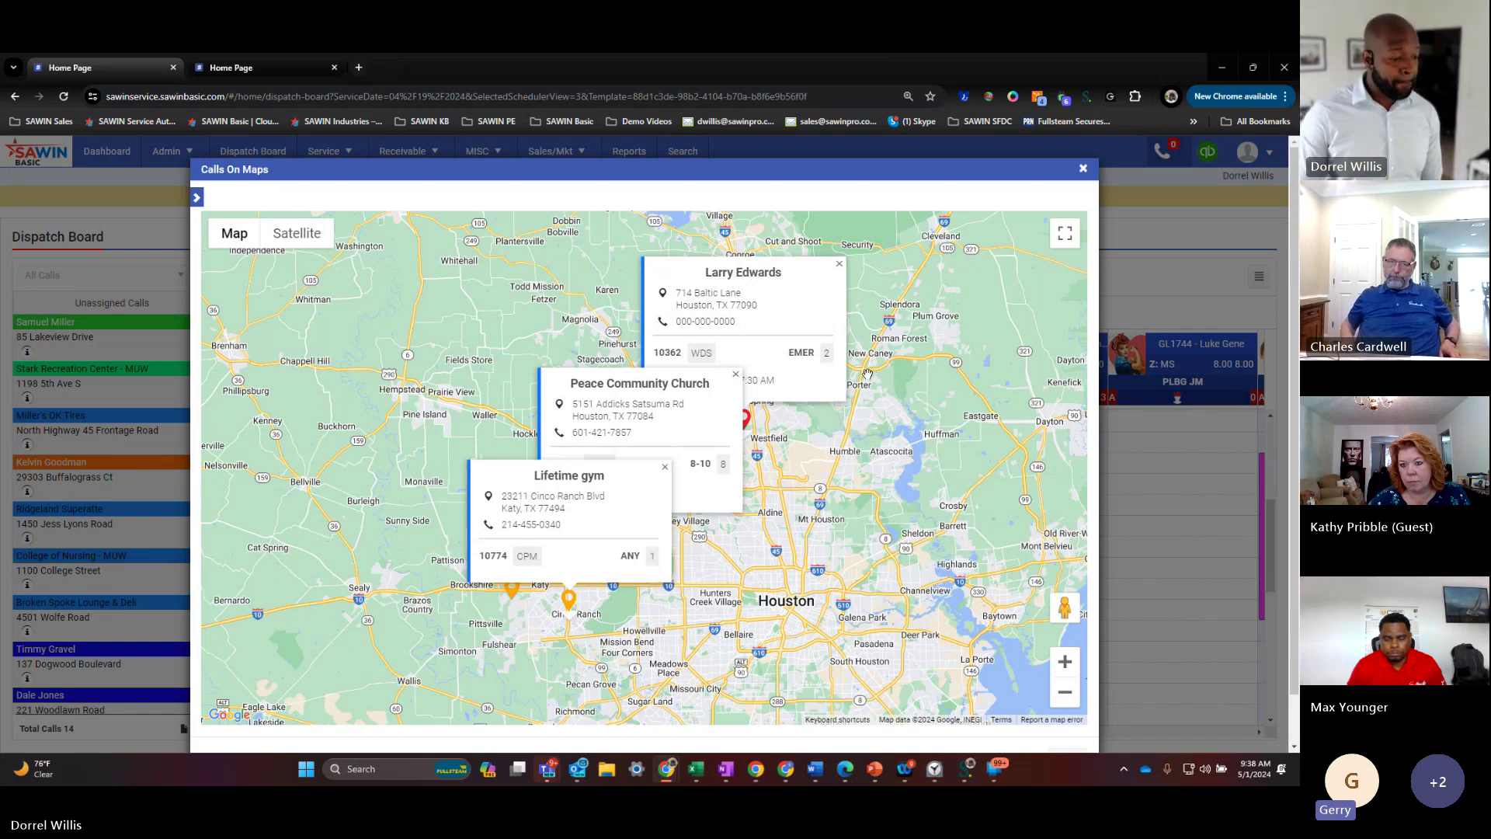
{"action": "left_click", "coordinate": [665, 466]}
{"action": "left_click", "coordinate": [735, 374]}
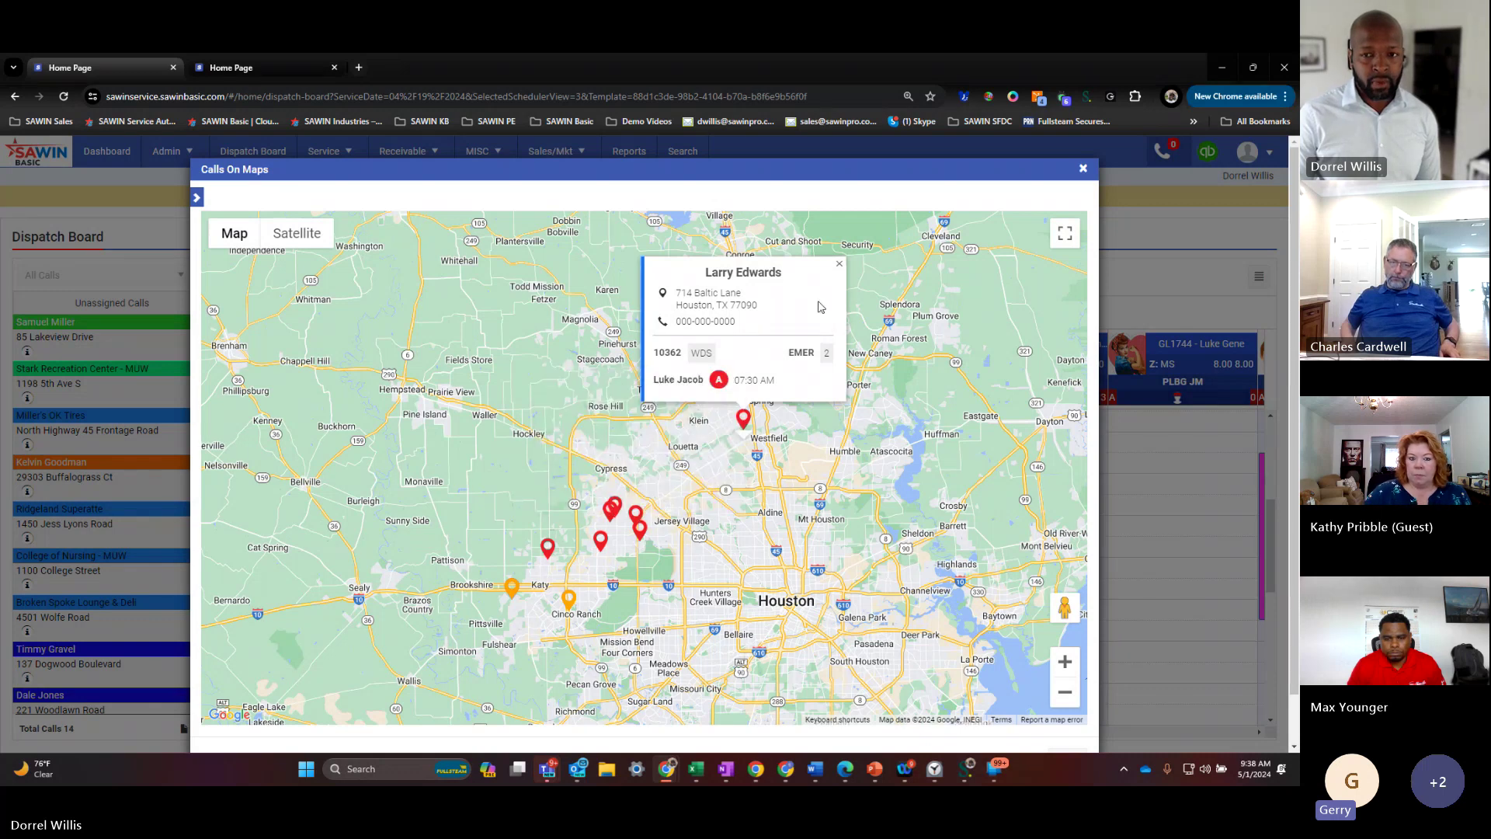
{"action": "left_click", "coordinate": [839, 263]}
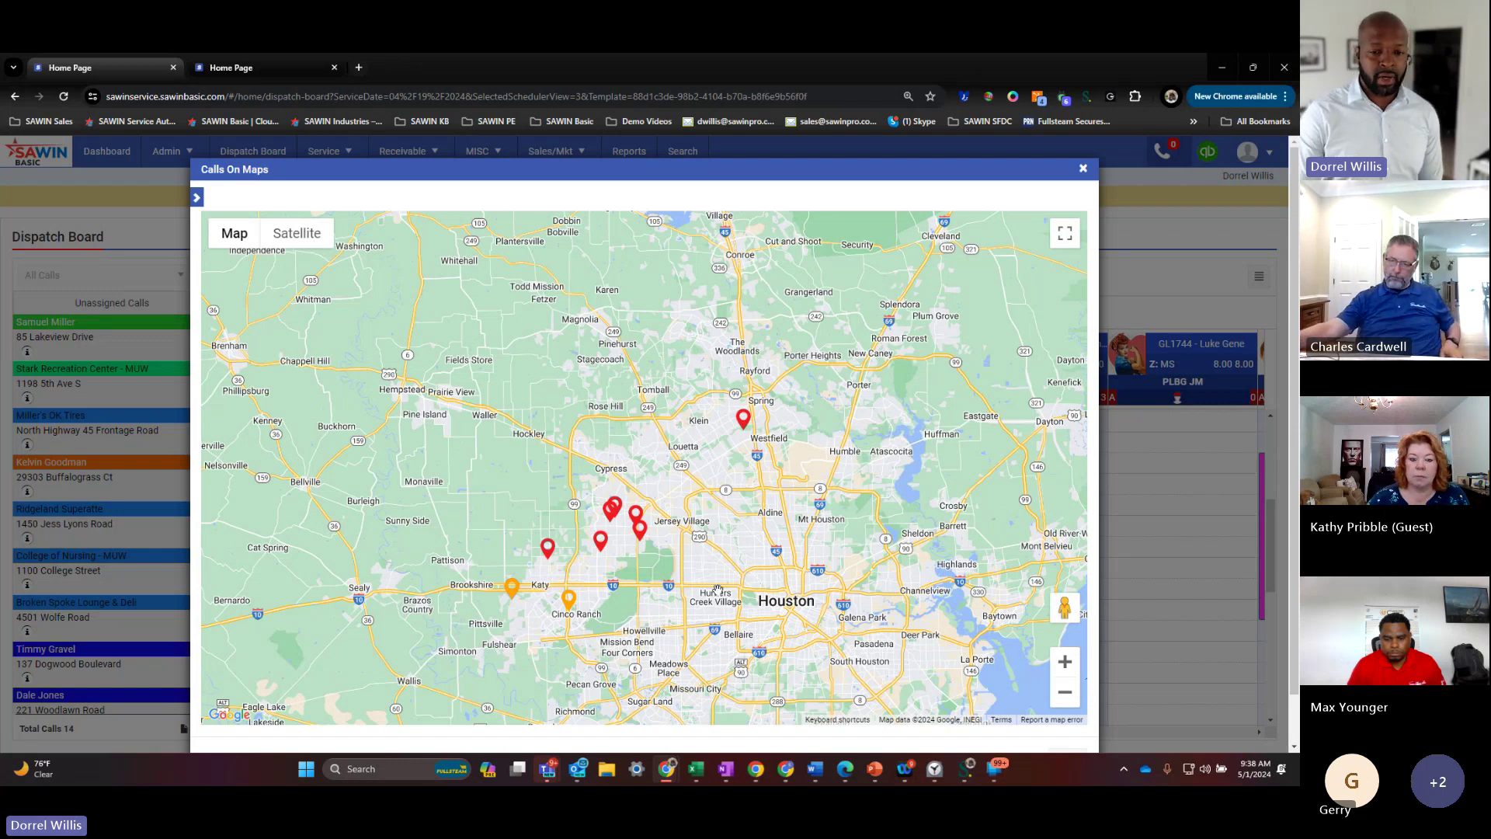
View the details of the marked call just northeast of Katy, and close its pop-up and the calls map
{"action": "left_click", "coordinate": [600, 539]}
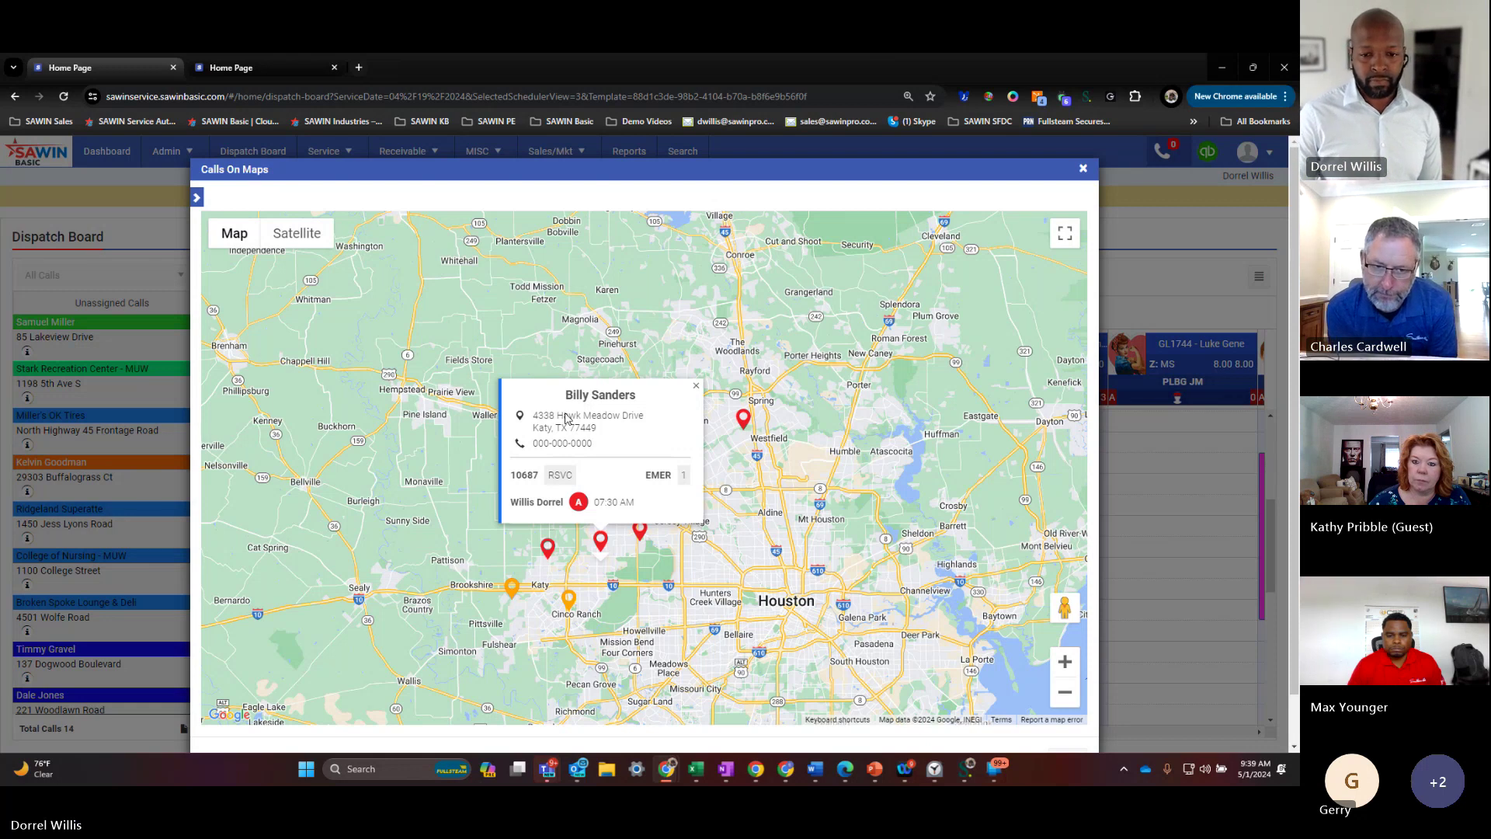
{"action": "left_click", "coordinate": [696, 387]}
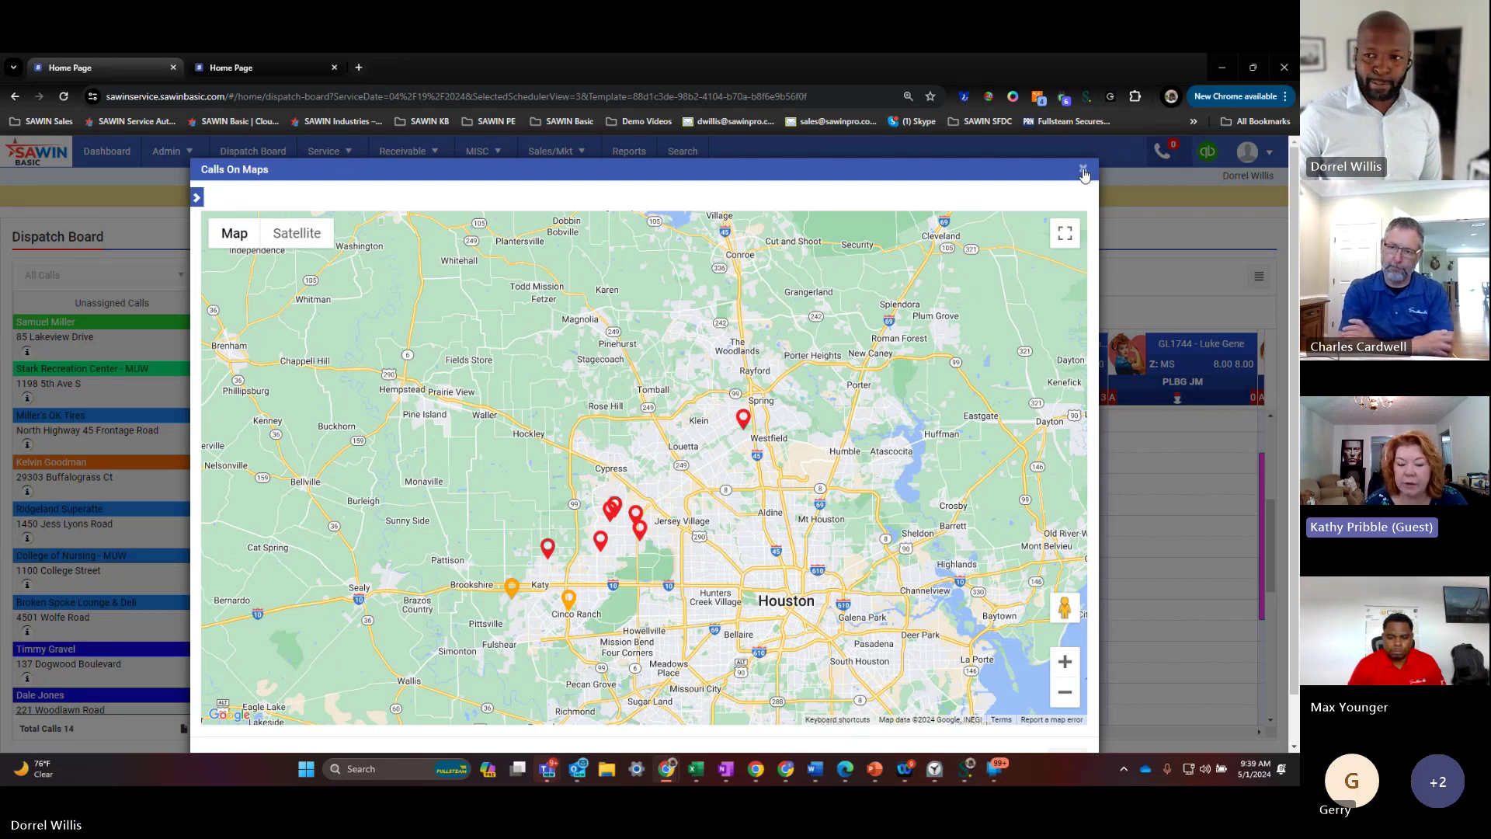
{"action": "left_click", "coordinate": [1083, 170]}
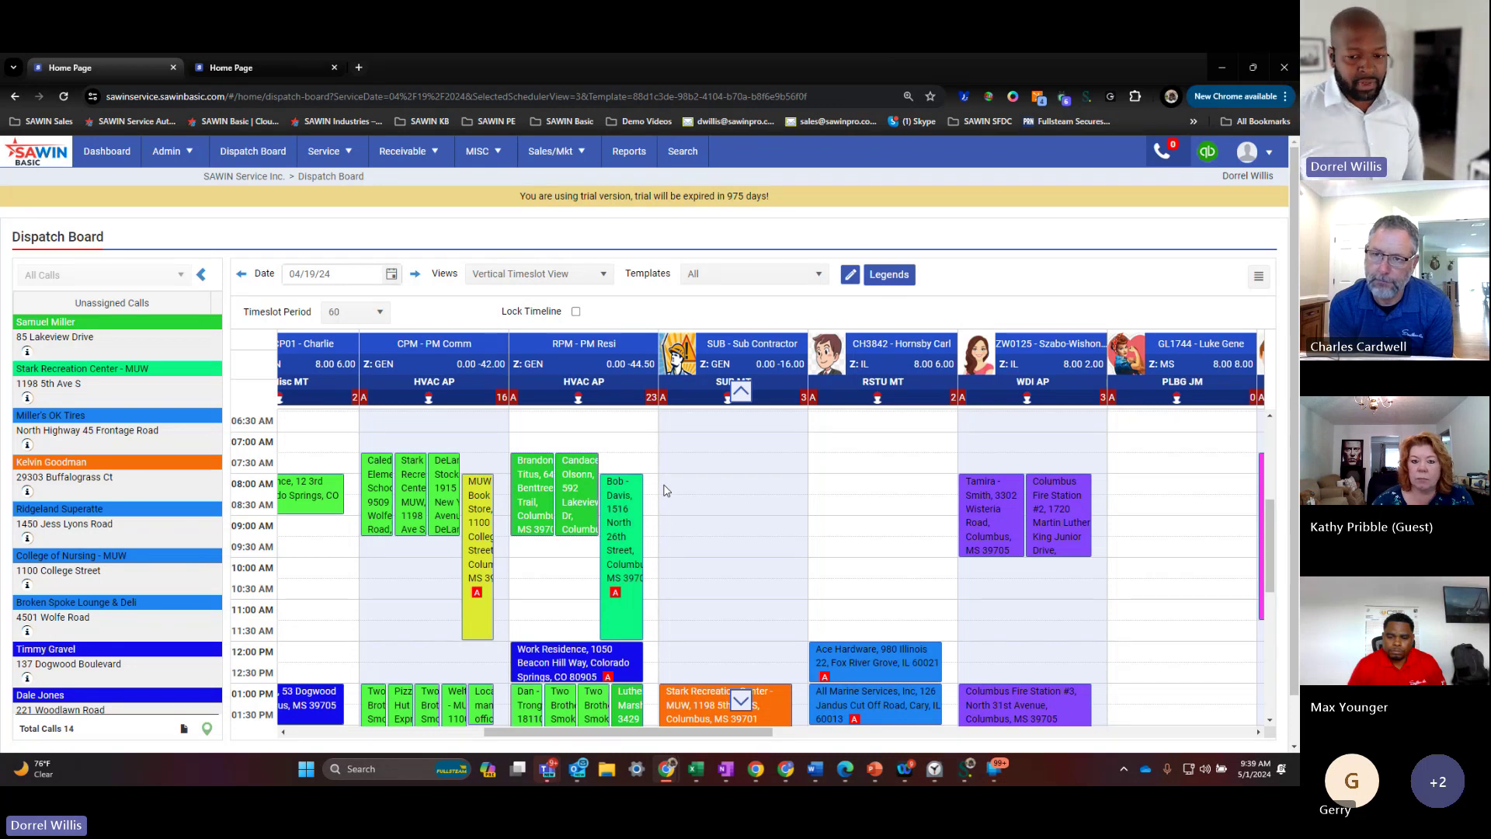
Search the customer locations for names containing "broken" and open the Broken Spoke Lounge & Deli record at 4501 Wolfe Road
{"action": "left_click", "coordinate": [260, 68]}
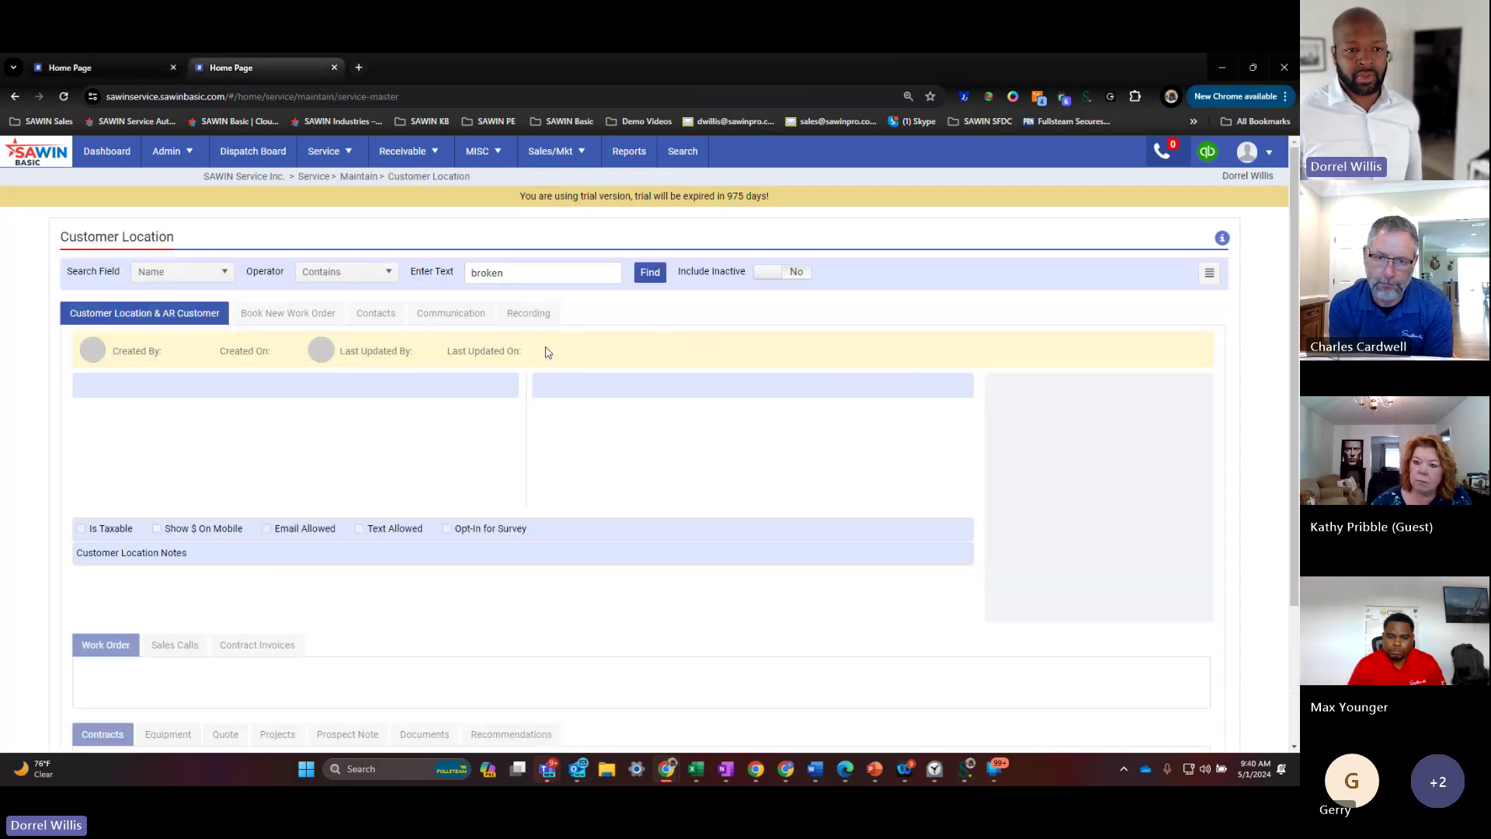
{"action": "left_click", "coordinate": [515, 272]}
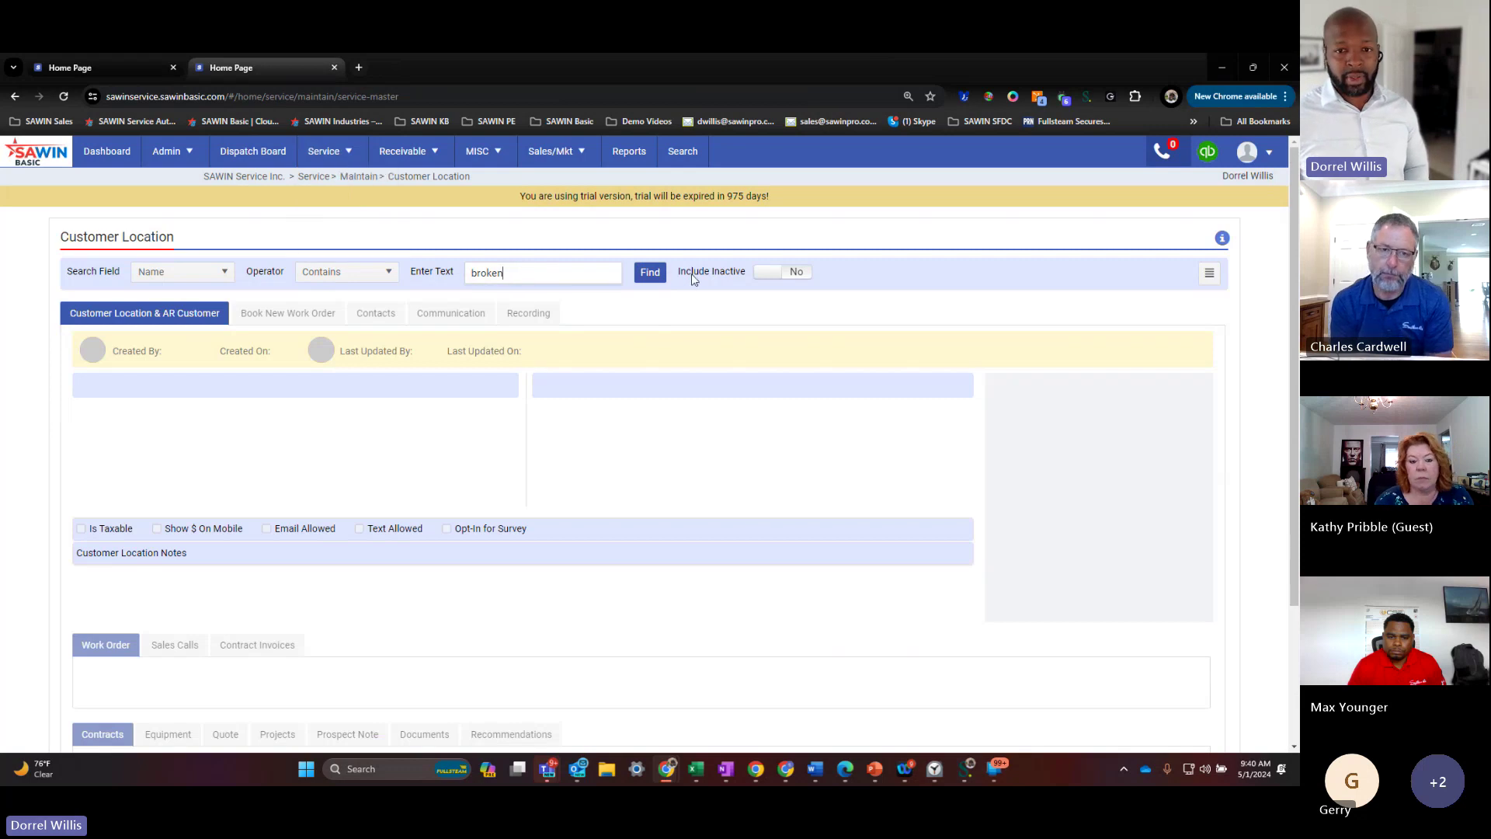
{"action": "left_click", "coordinate": [652, 273]}
{"action": "left_click", "coordinate": [190, 323]}
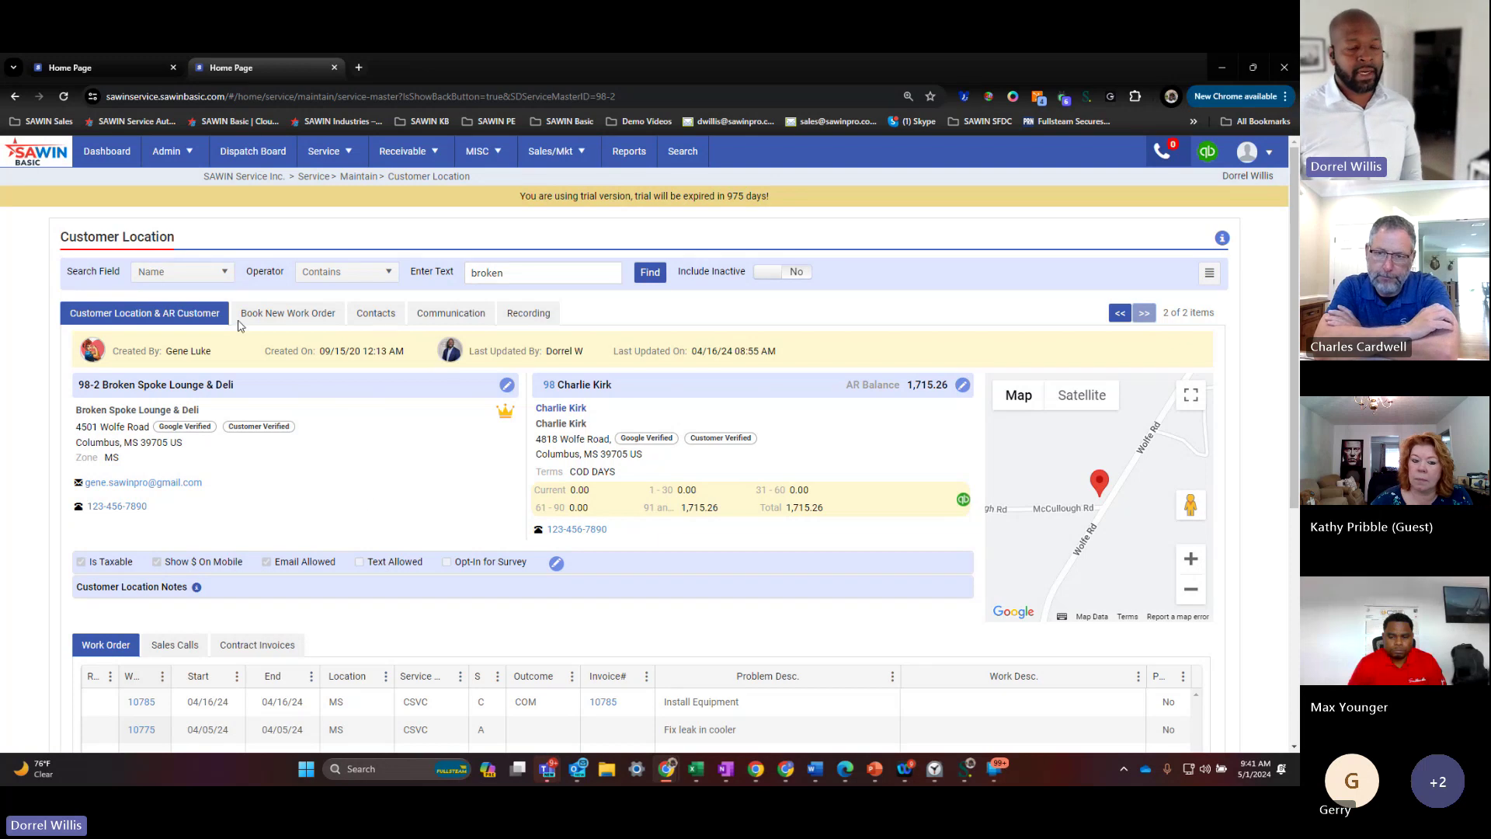
Open the Manage Text Template page in the browser tab holding the Dispatch Board, keeping the customer record open in its own tab
{"action": "left_click", "coordinate": [167, 150]}
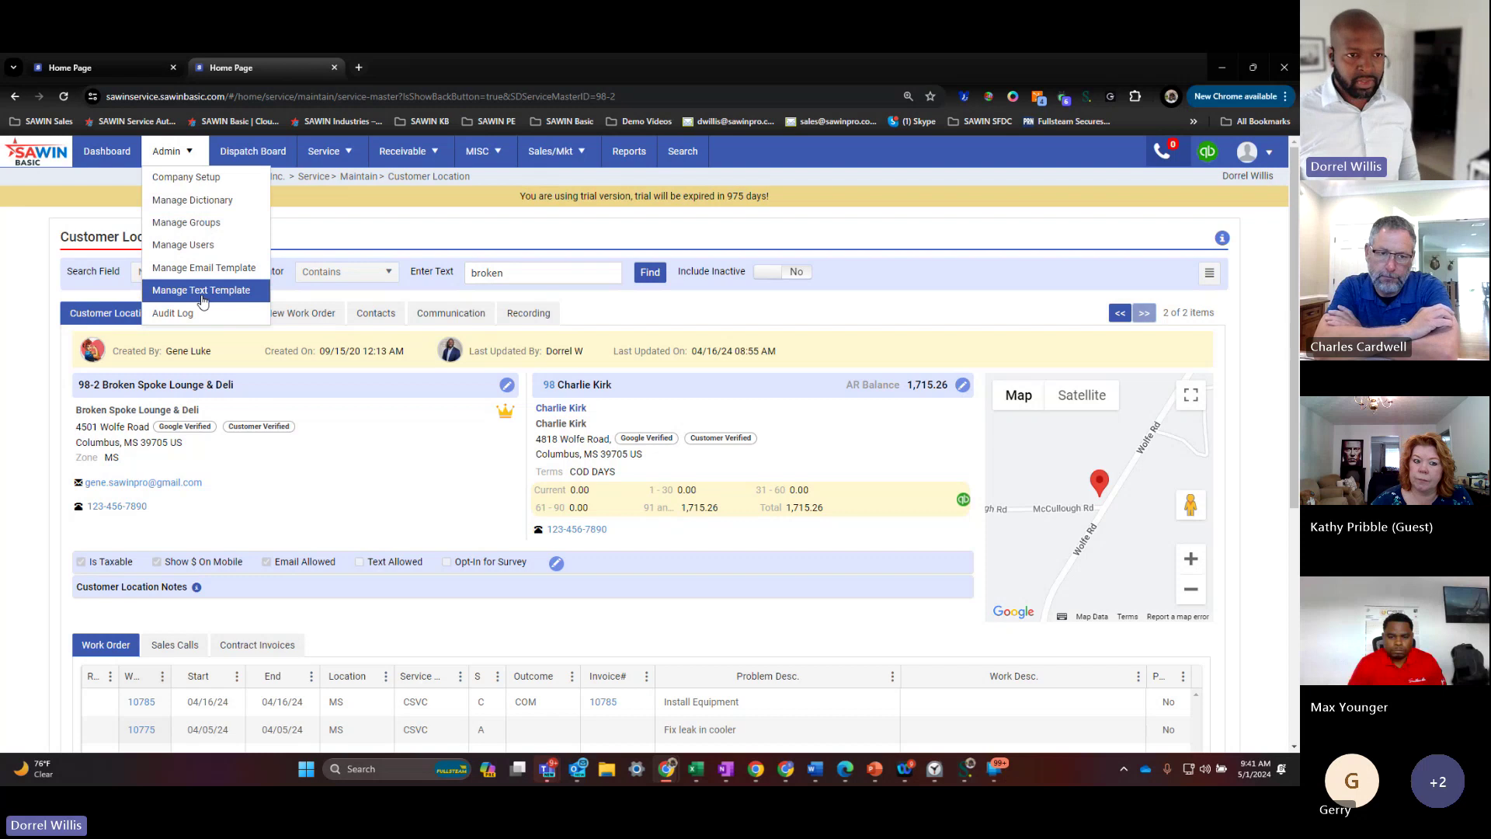
{"action": "left_click", "coordinate": [111, 68]}
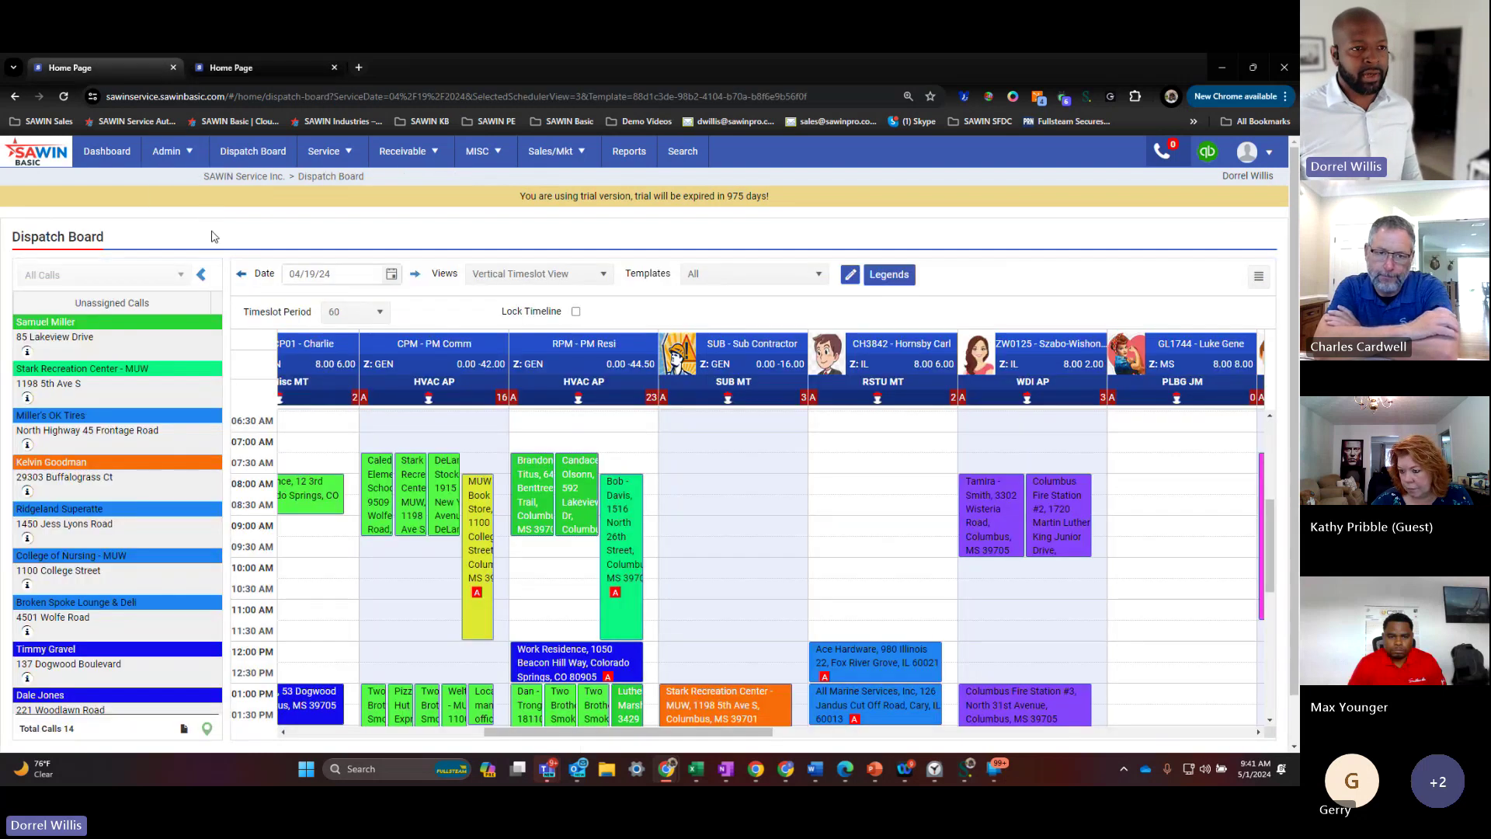
{"action": "left_click", "coordinate": [195, 162]}
{"action": "right_click", "coordinate": [166, 287]}
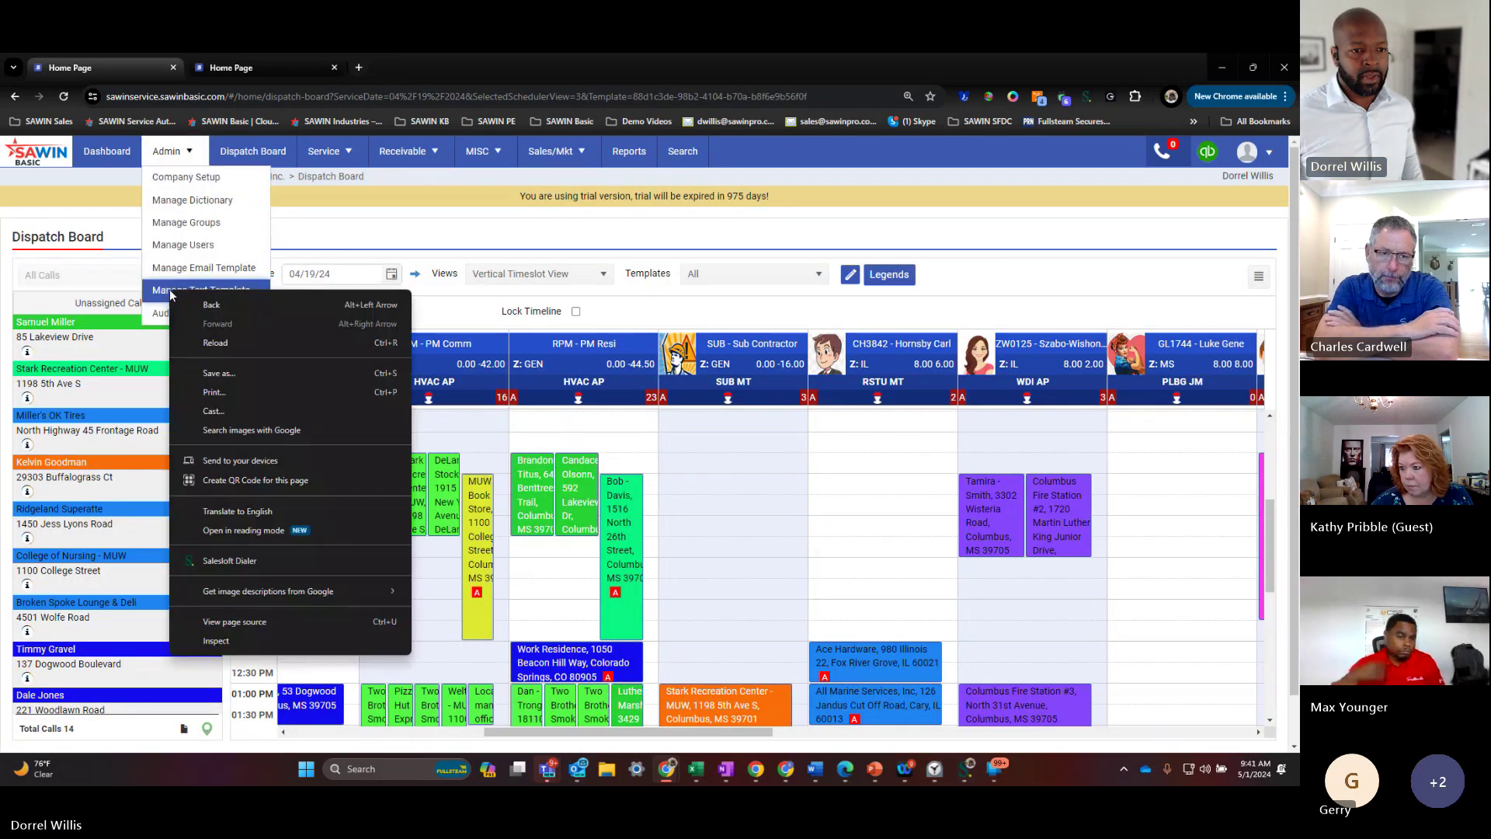
{"action": "key", "text": "Escape"}
{"action": "left_click", "coordinate": [161, 291]}
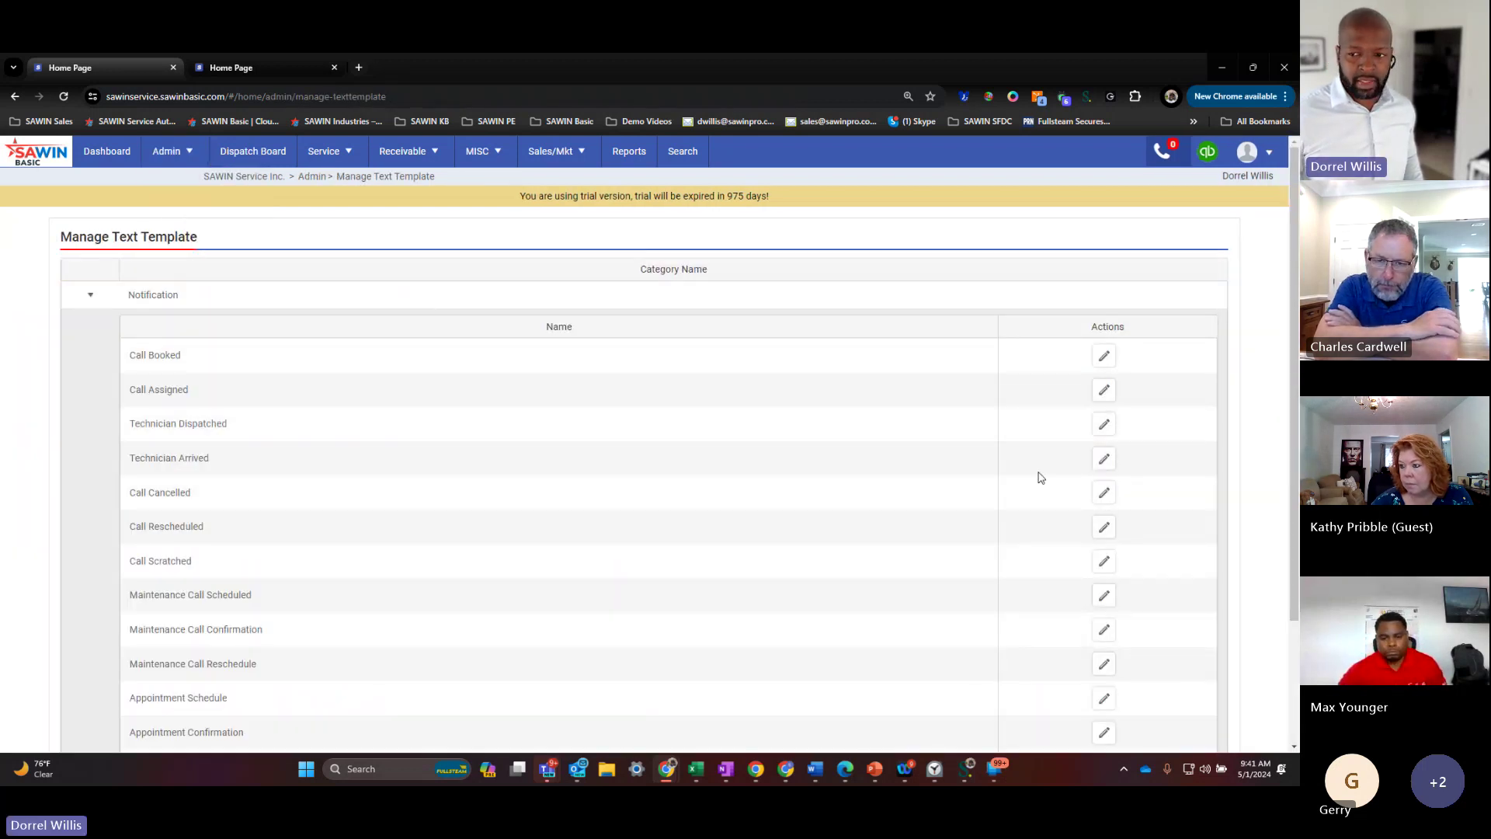
Review the Technician Dispatched text template's on-the-way message and TechnicianPicture token, close it without saving, and return to the Broken Spoke customer record
{"action": "left_click", "coordinate": [1104, 425]}
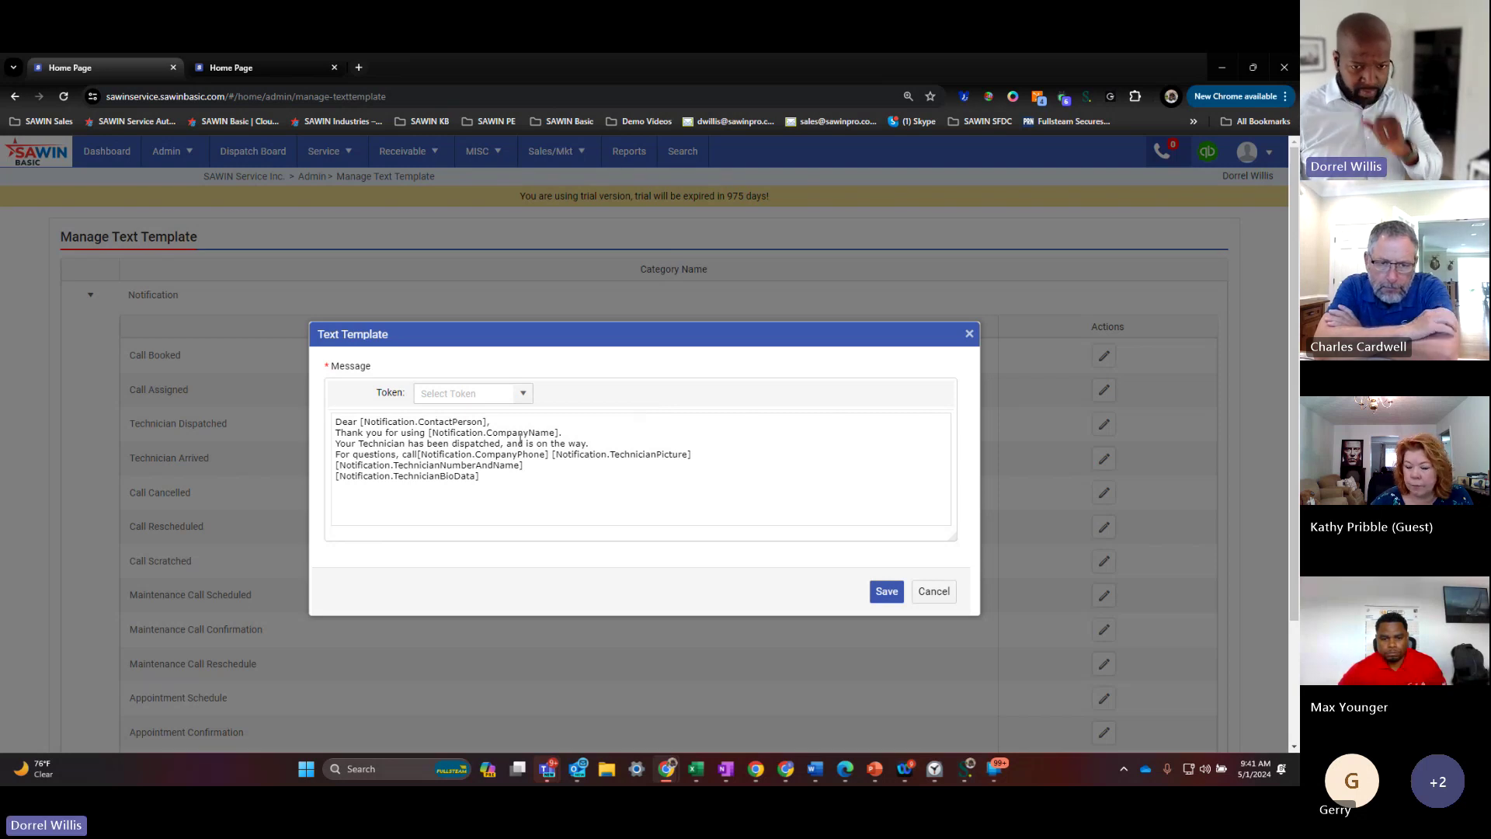
{"action": "left_click_drag", "start_coordinate": [335, 444], "coordinate": [610, 444]}
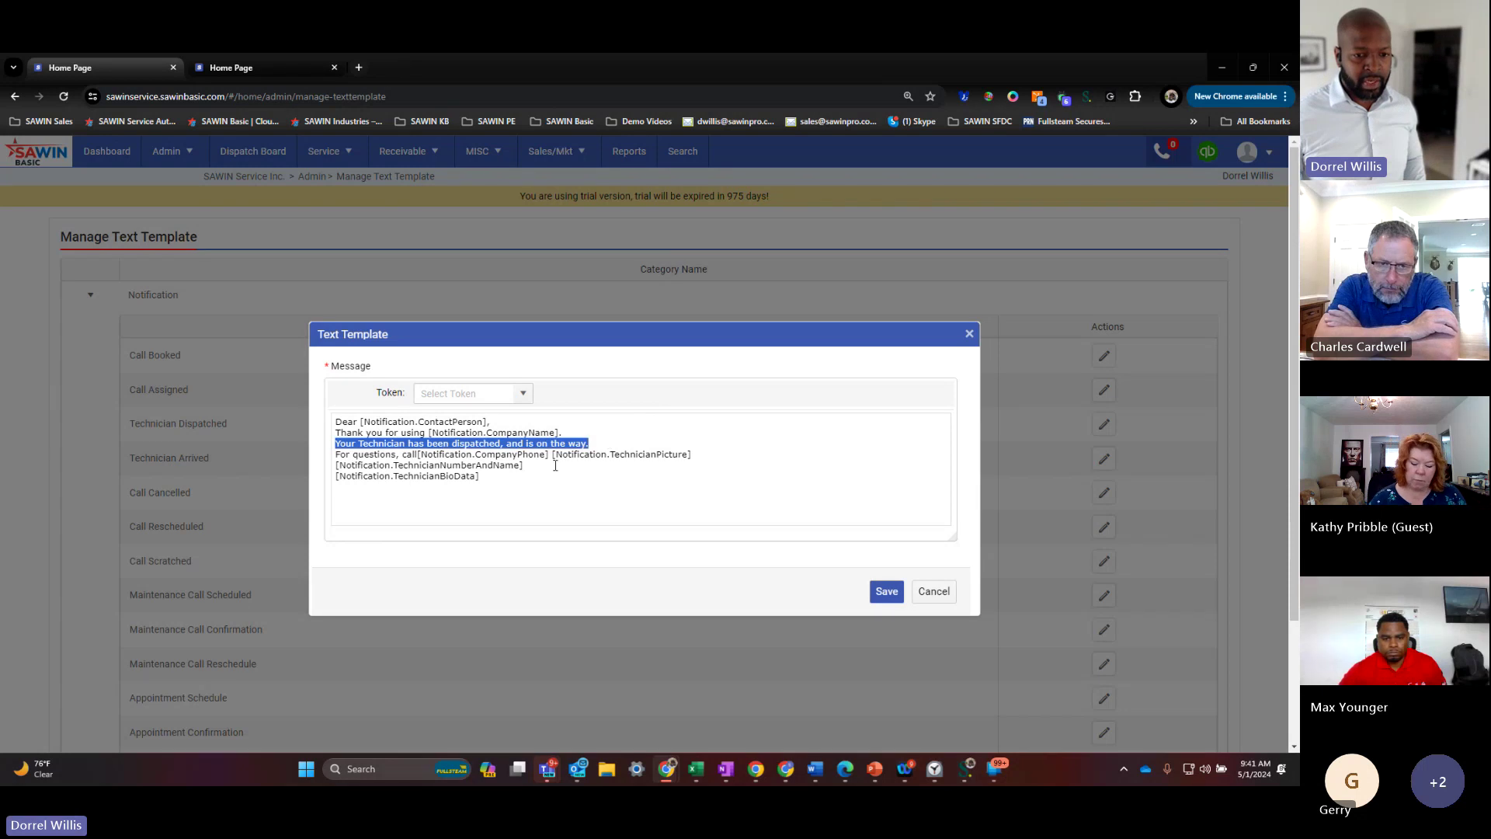
{"action": "left_click", "coordinate": [494, 479]}
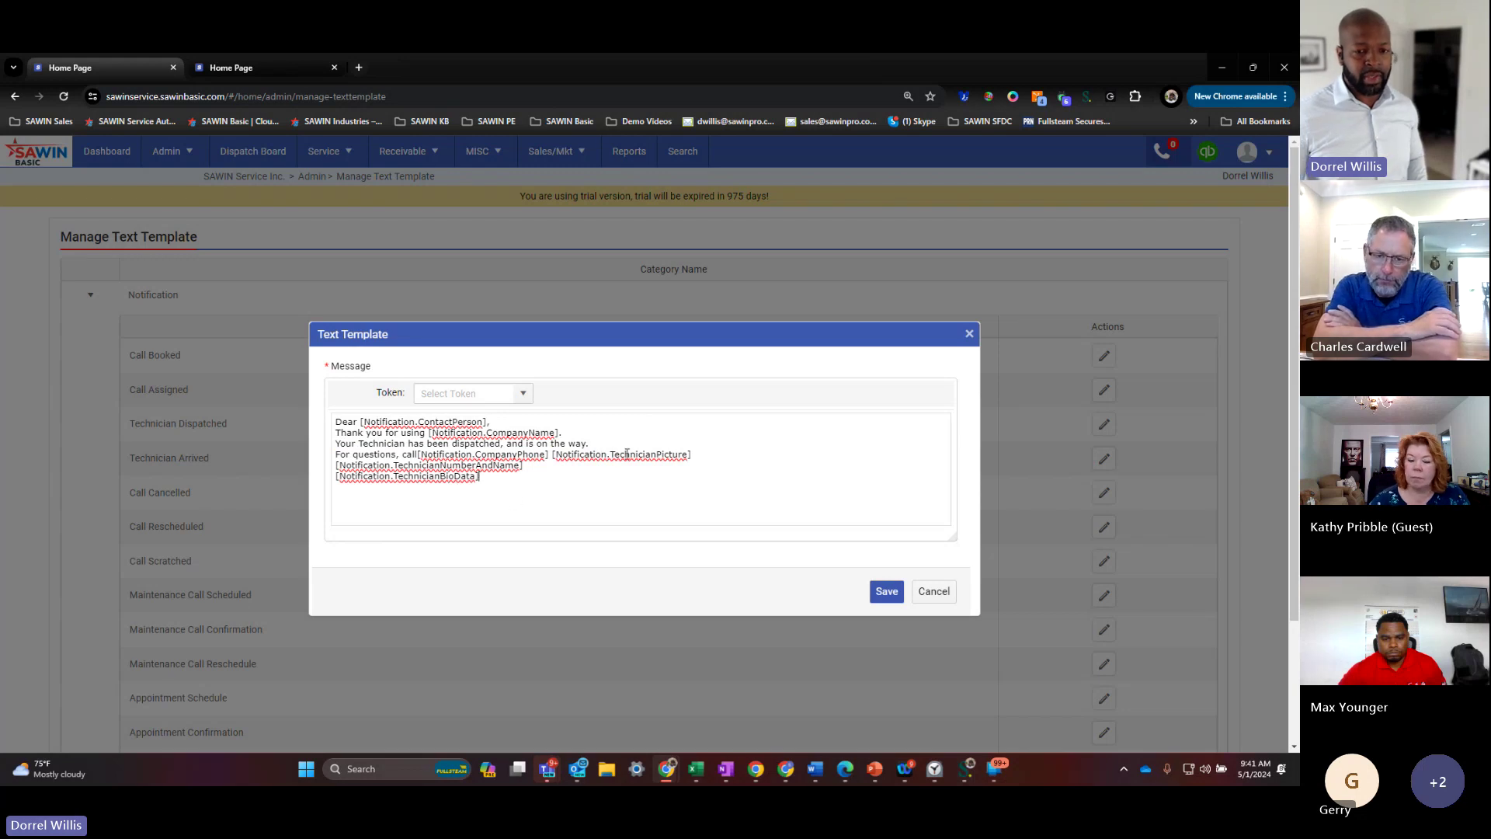
{"action": "double_click", "coordinate": [657, 457]}
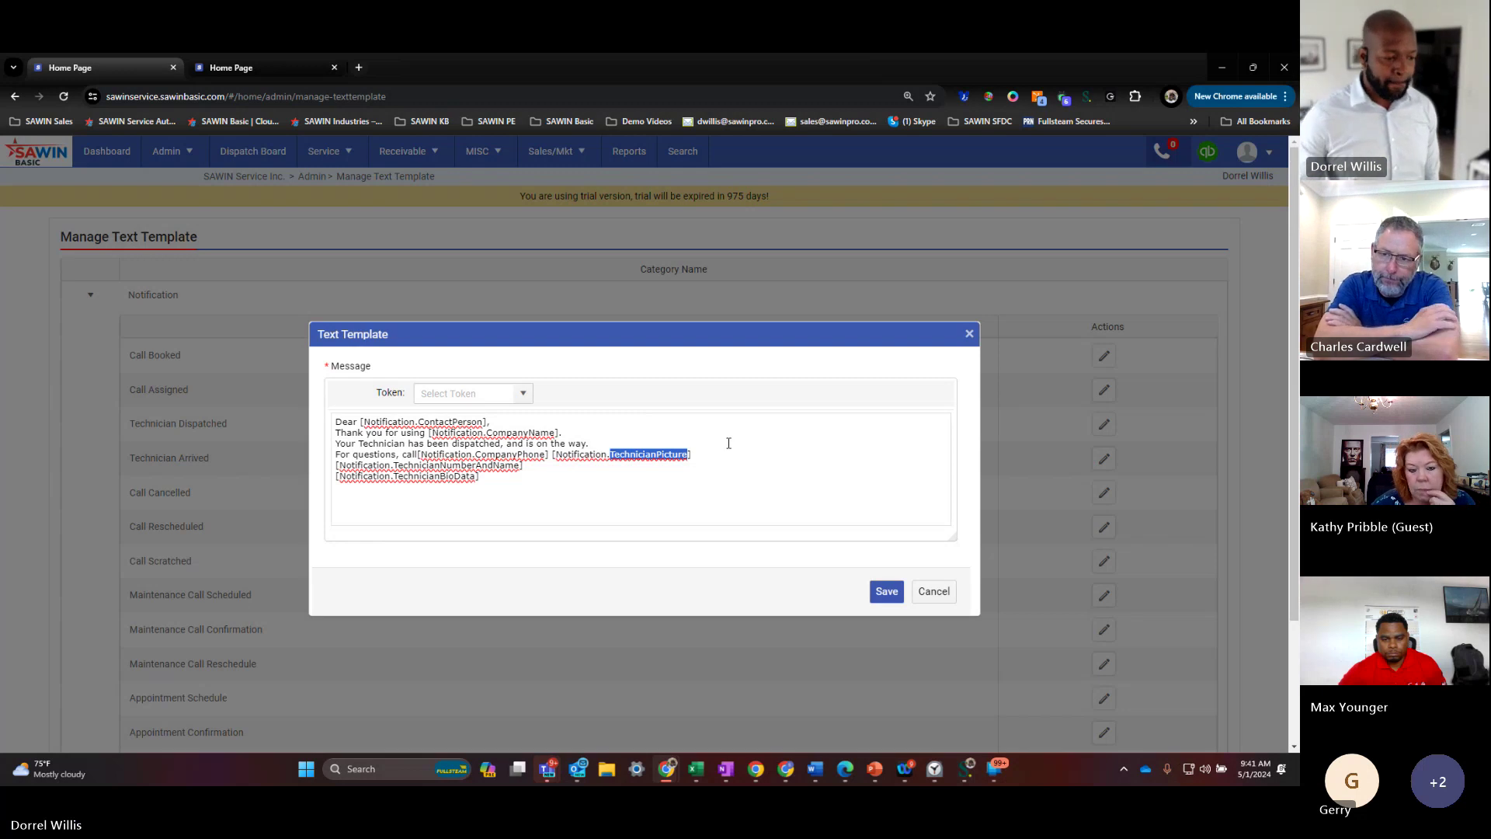
{"action": "left_click", "coordinate": [934, 591]}
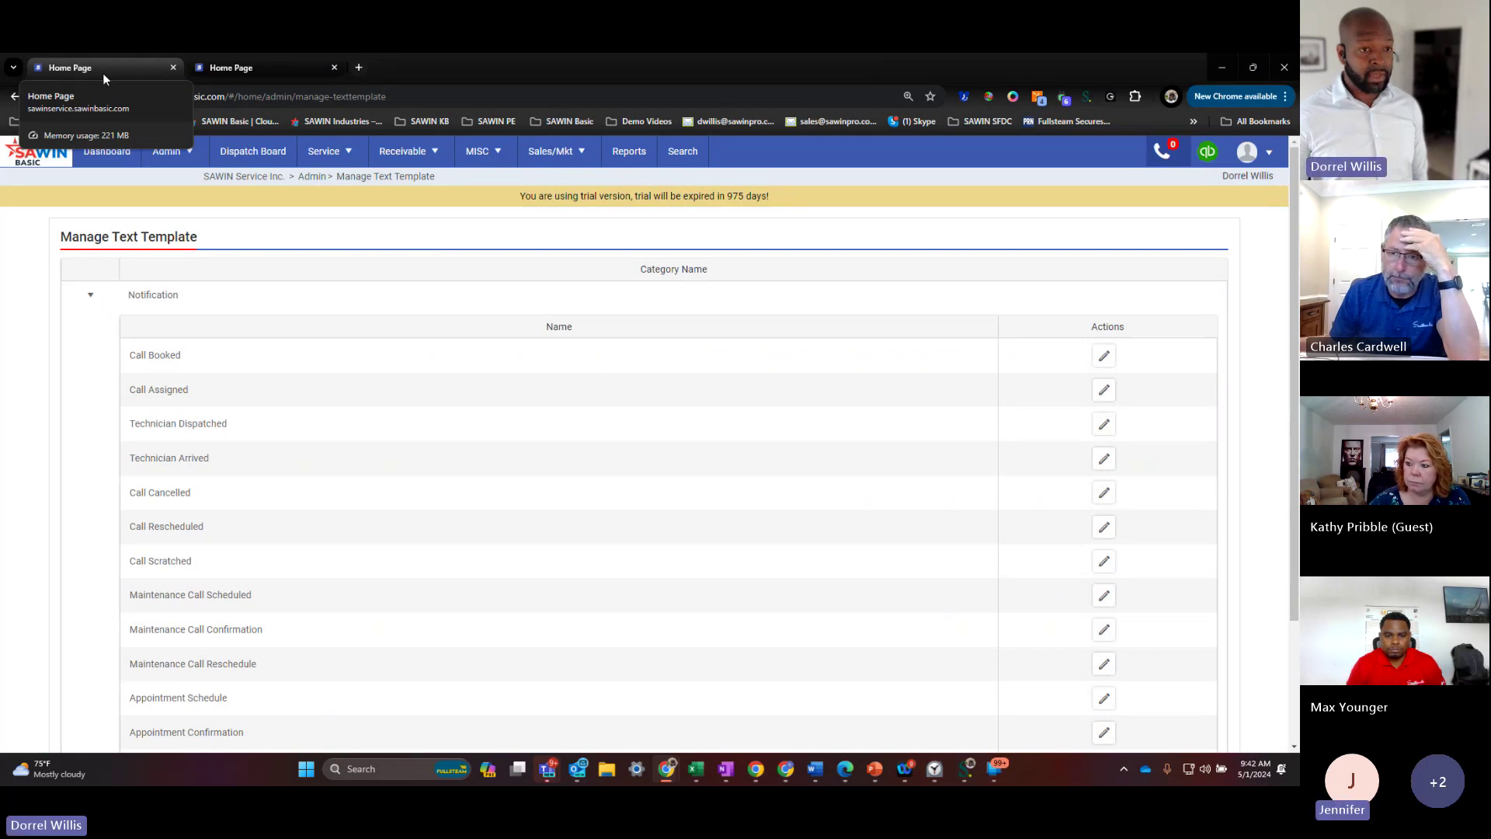
{"action": "left_click", "coordinate": [276, 67]}
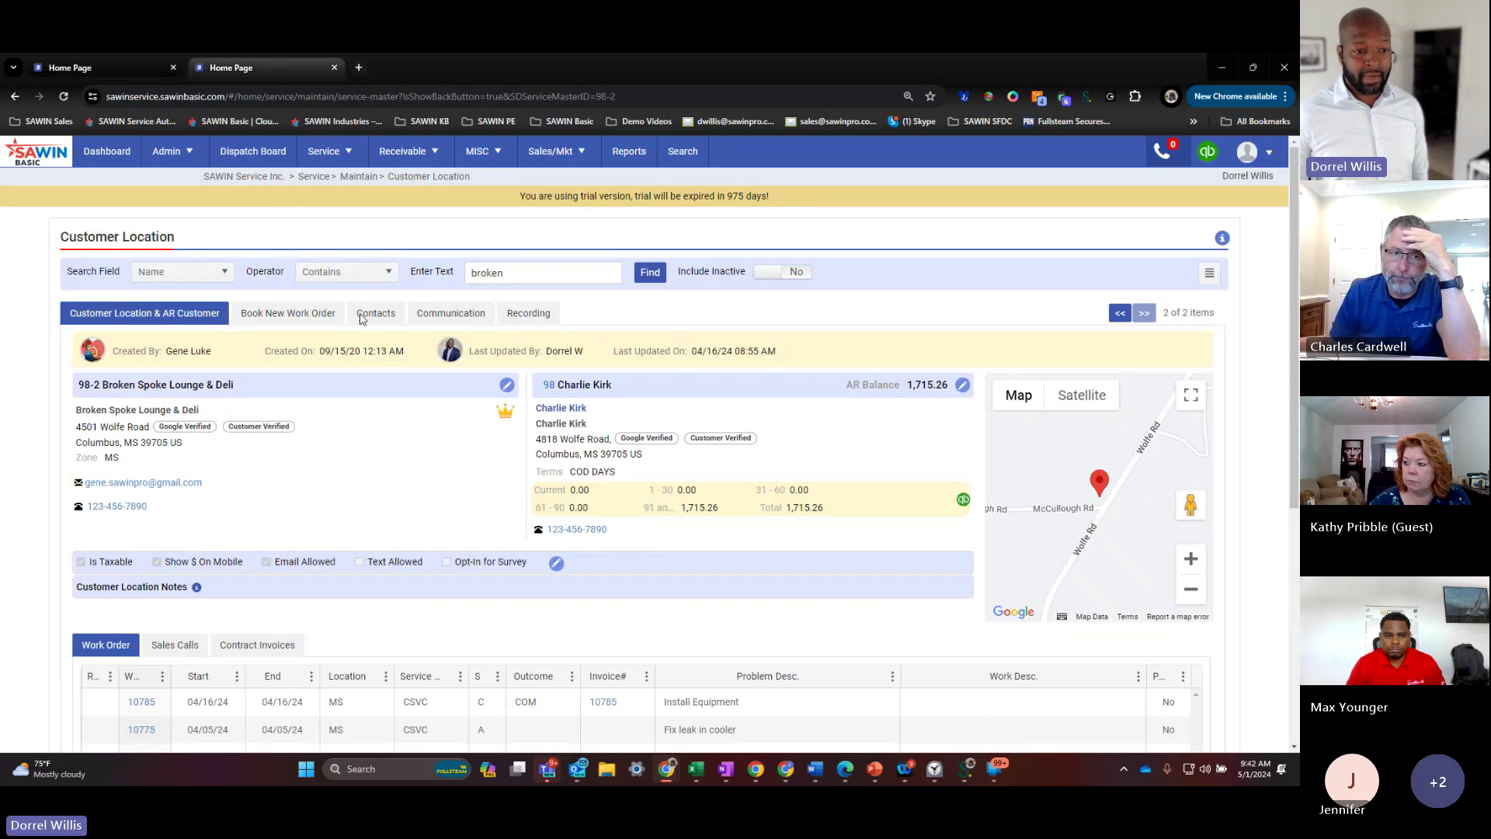